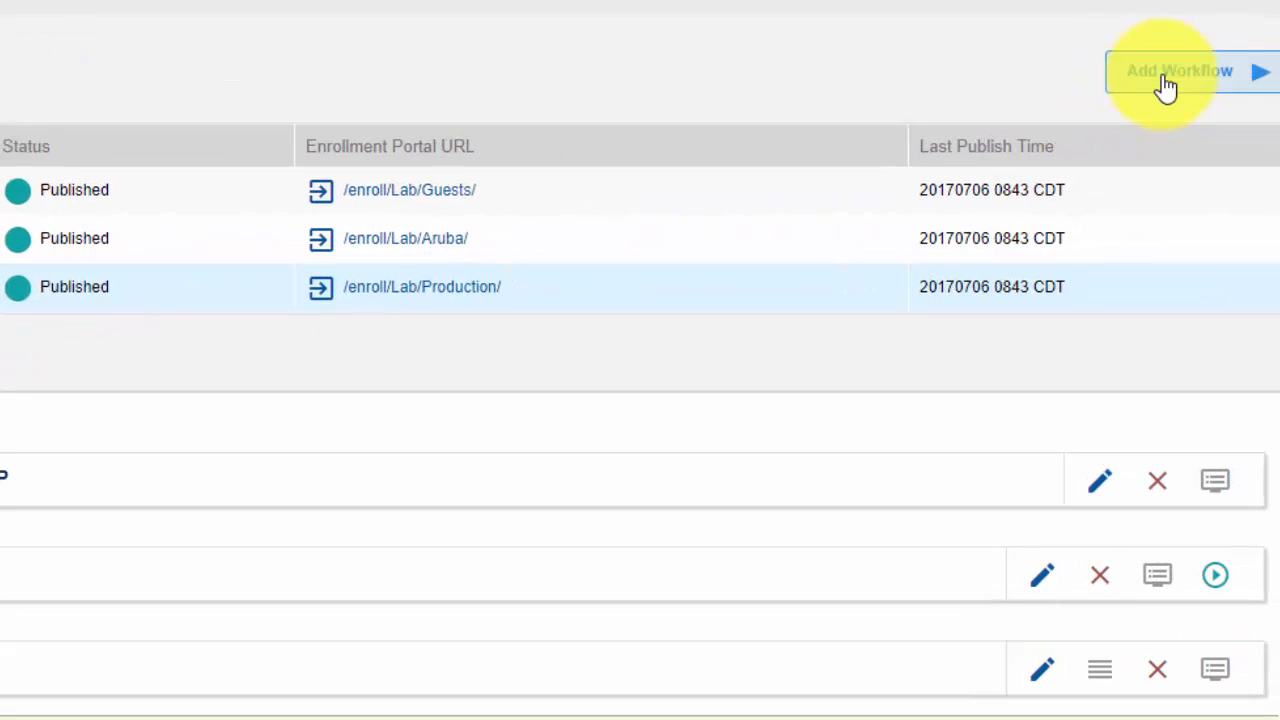
Create a new workflow with display name NetAdmin and enrollment portal URL name NetAdmin, and save it
click(1158, 85)
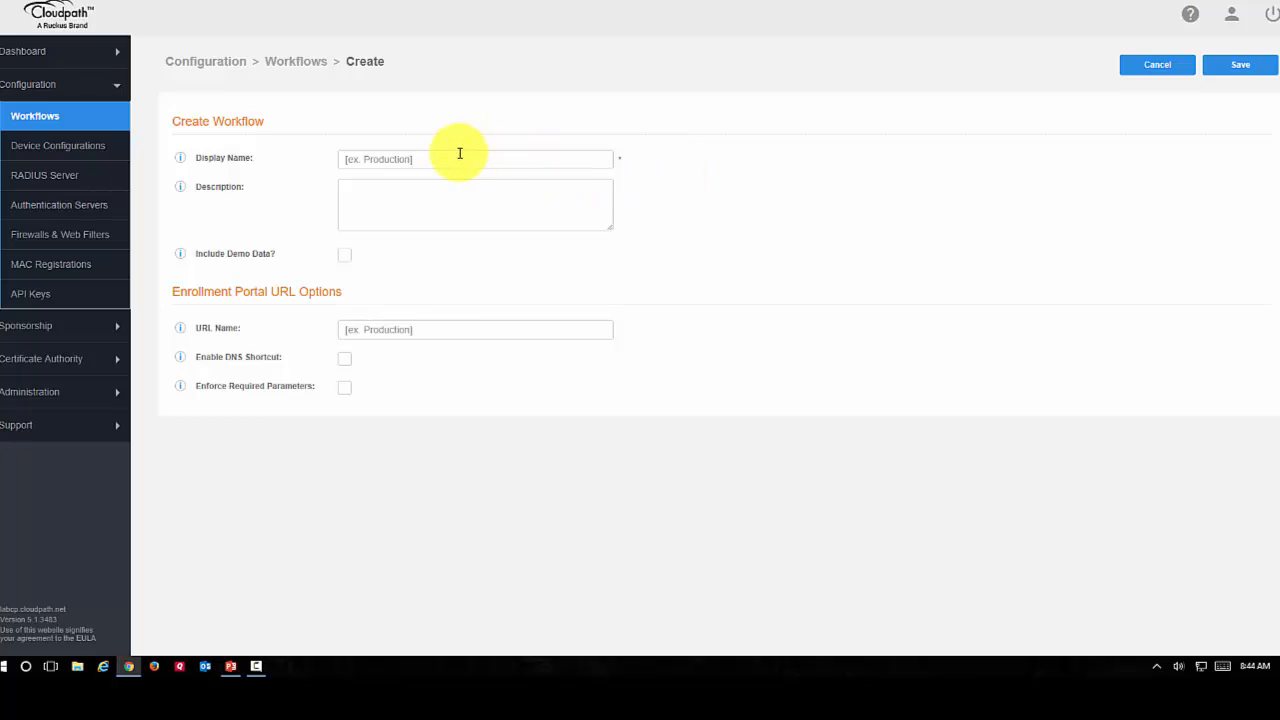
click(459, 157)
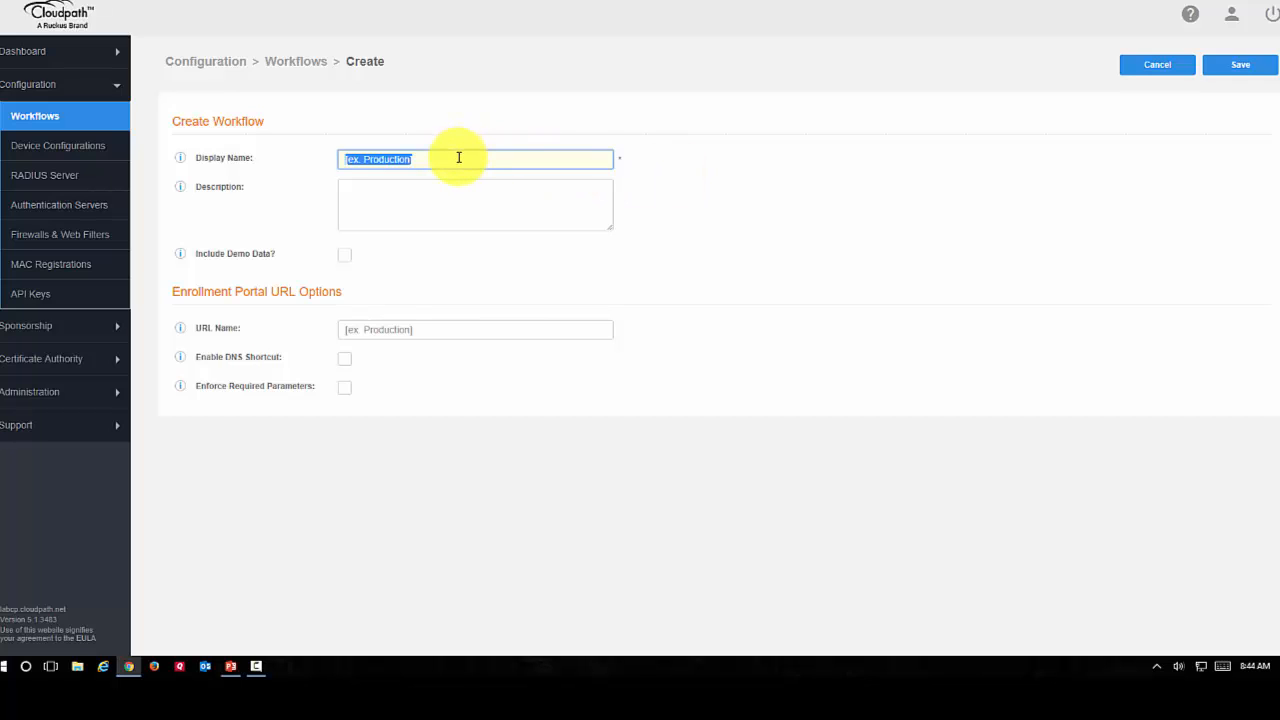
text(NetAdmin)
key(Tab)
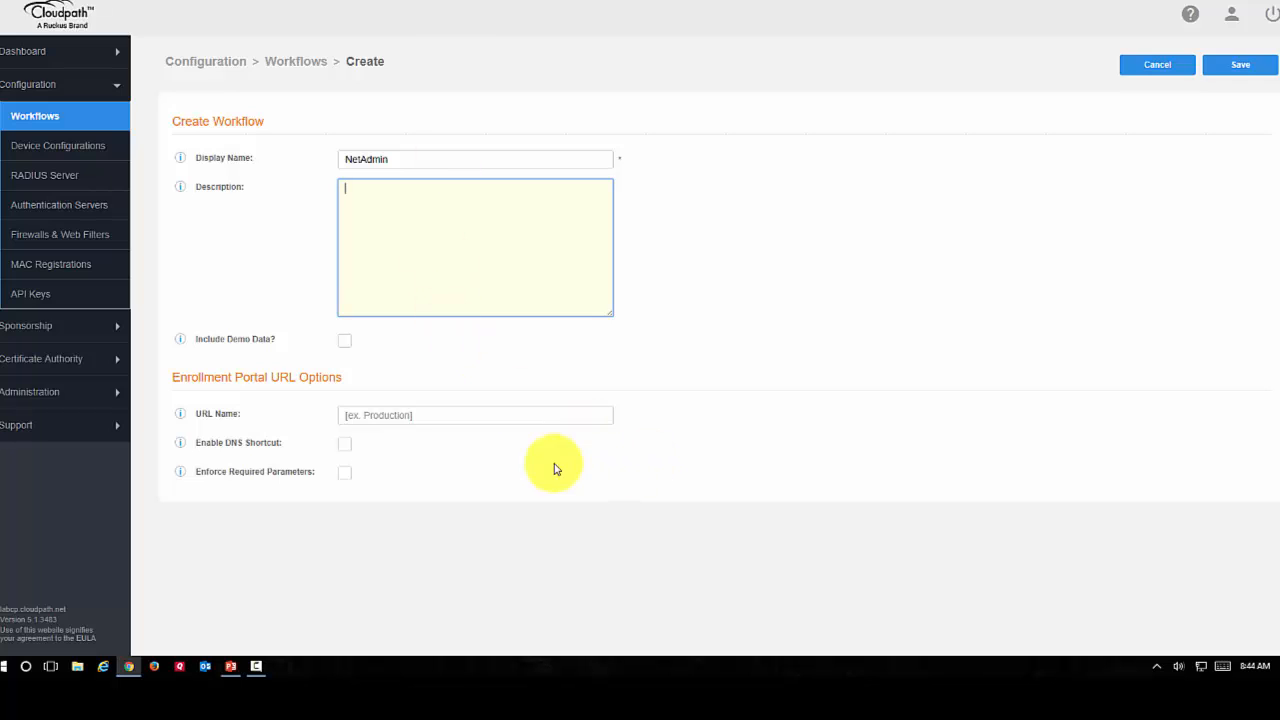
click(398, 416)
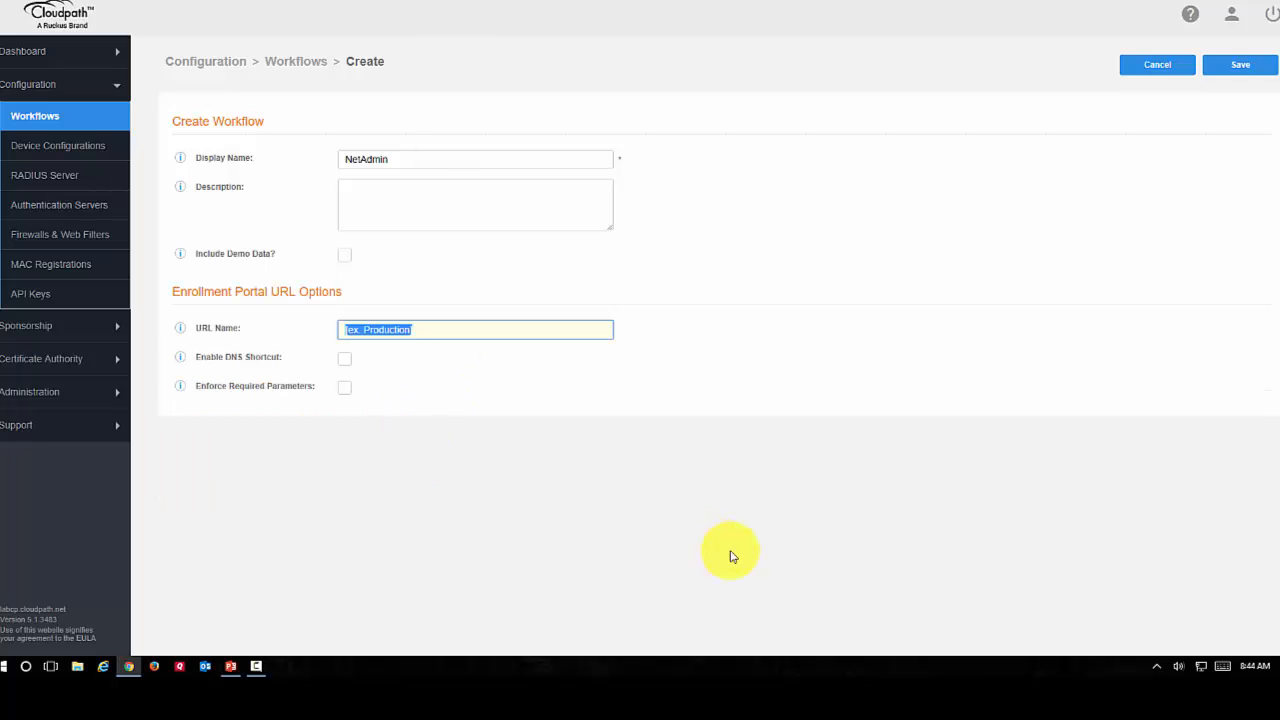
text(NetAdmin)
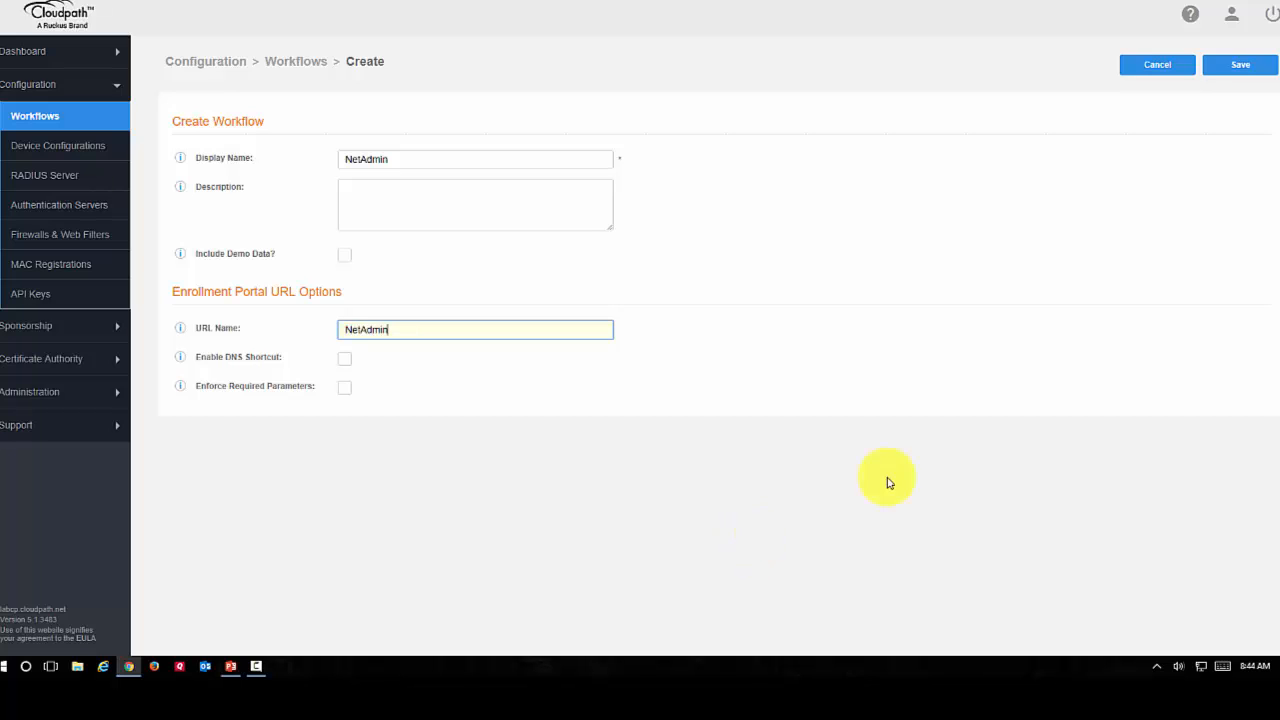
click(1240, 65)
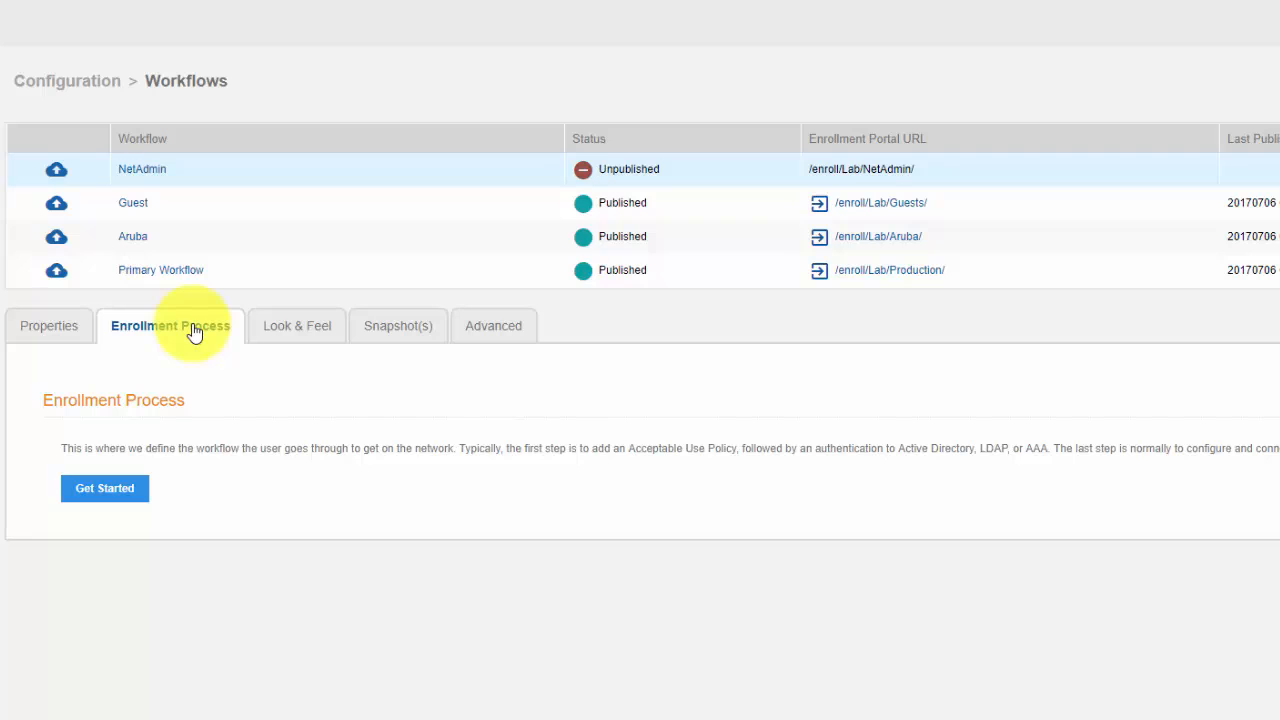
Start the NetAdmin enrollment process with an Acceptable Use Policy step, using a new AUP created from a standard template
click(104, 490)
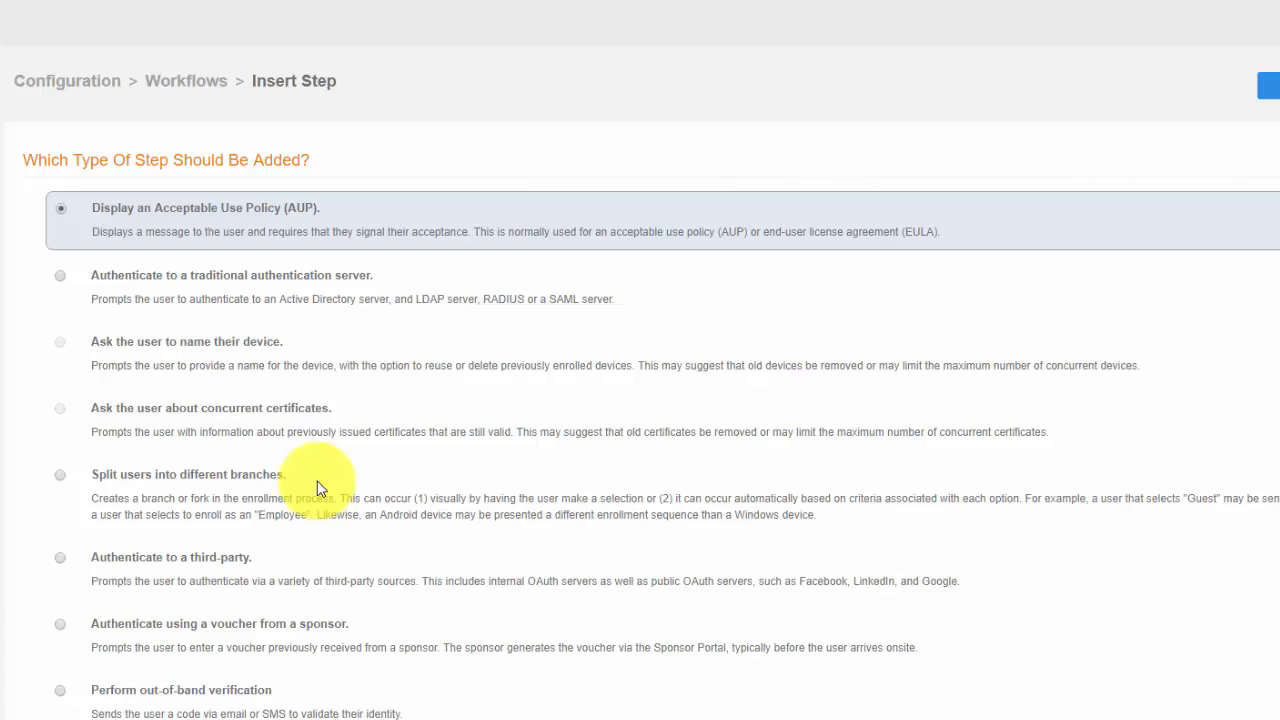
scroll(318, 488, down, 4)
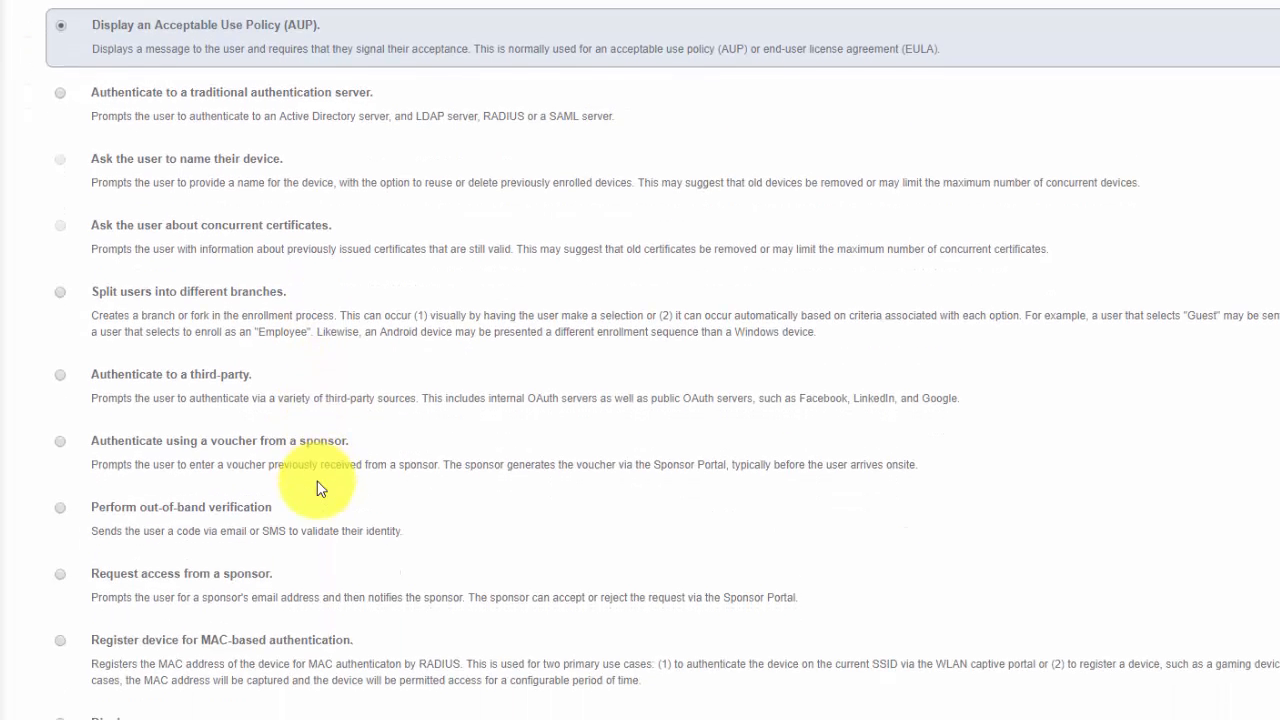
scroll(323, 482, down, 1)
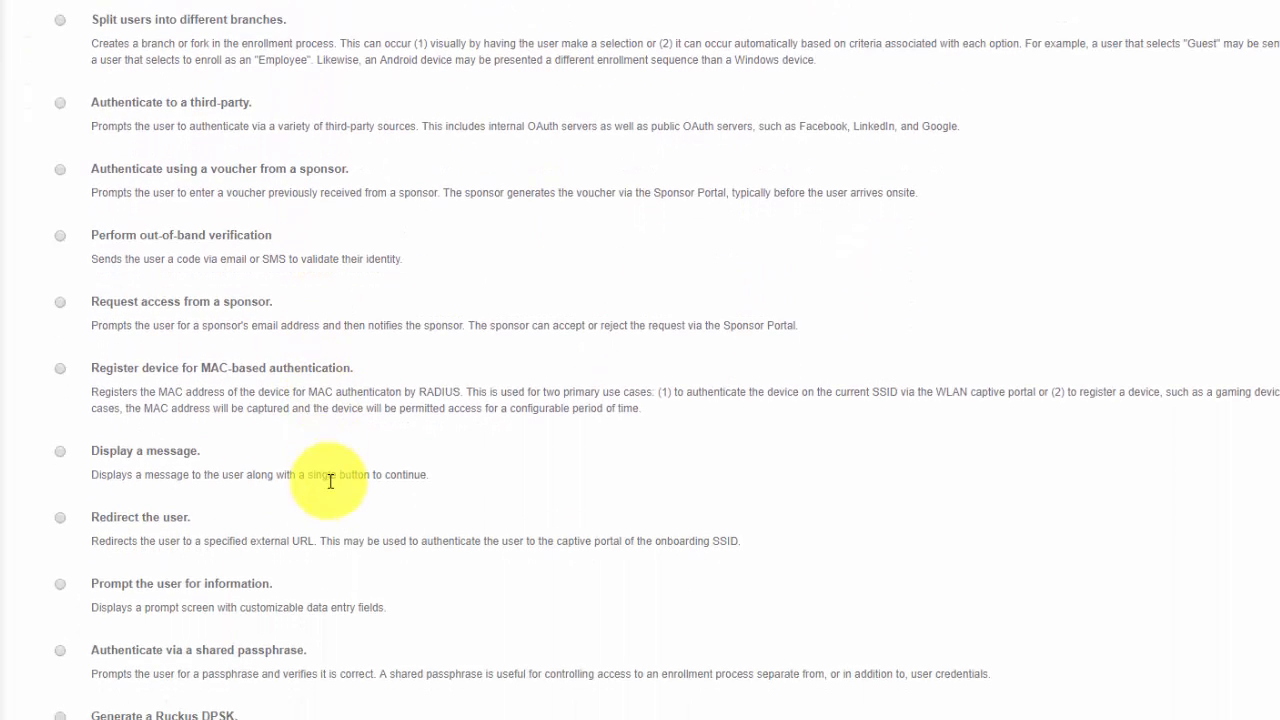
scroll(335, 476, up, 5)
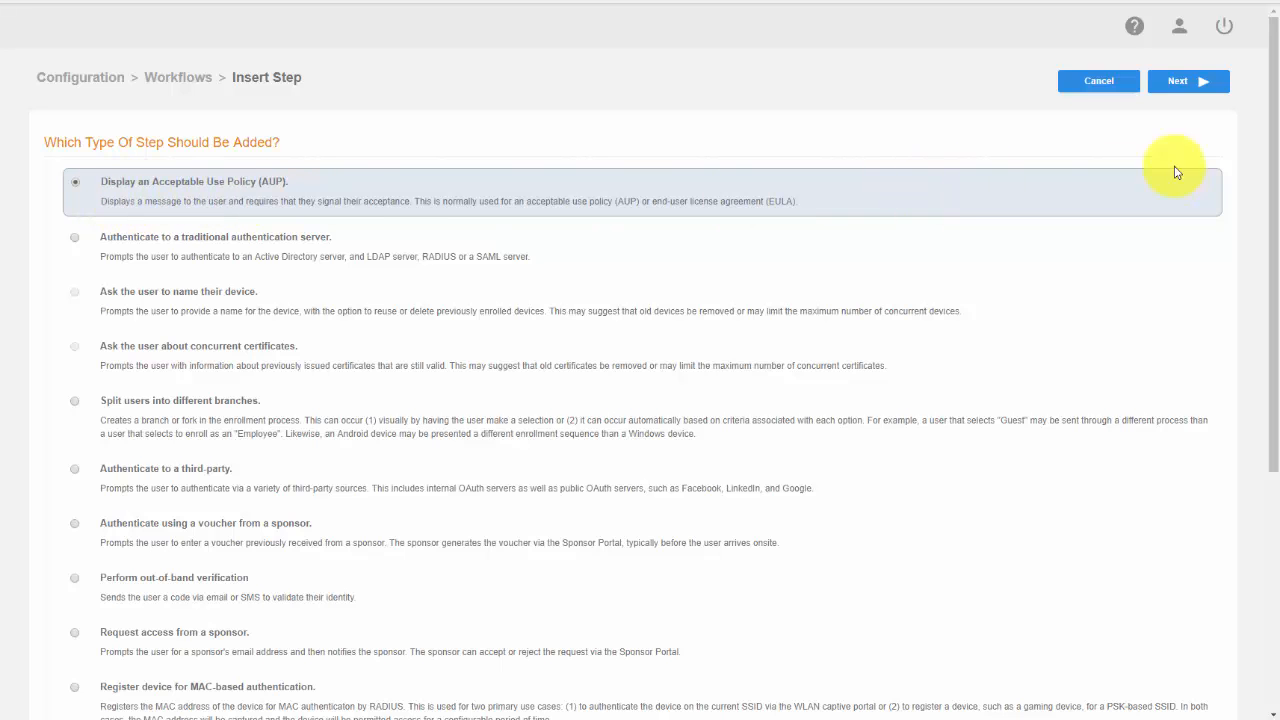
click(1195, 88)
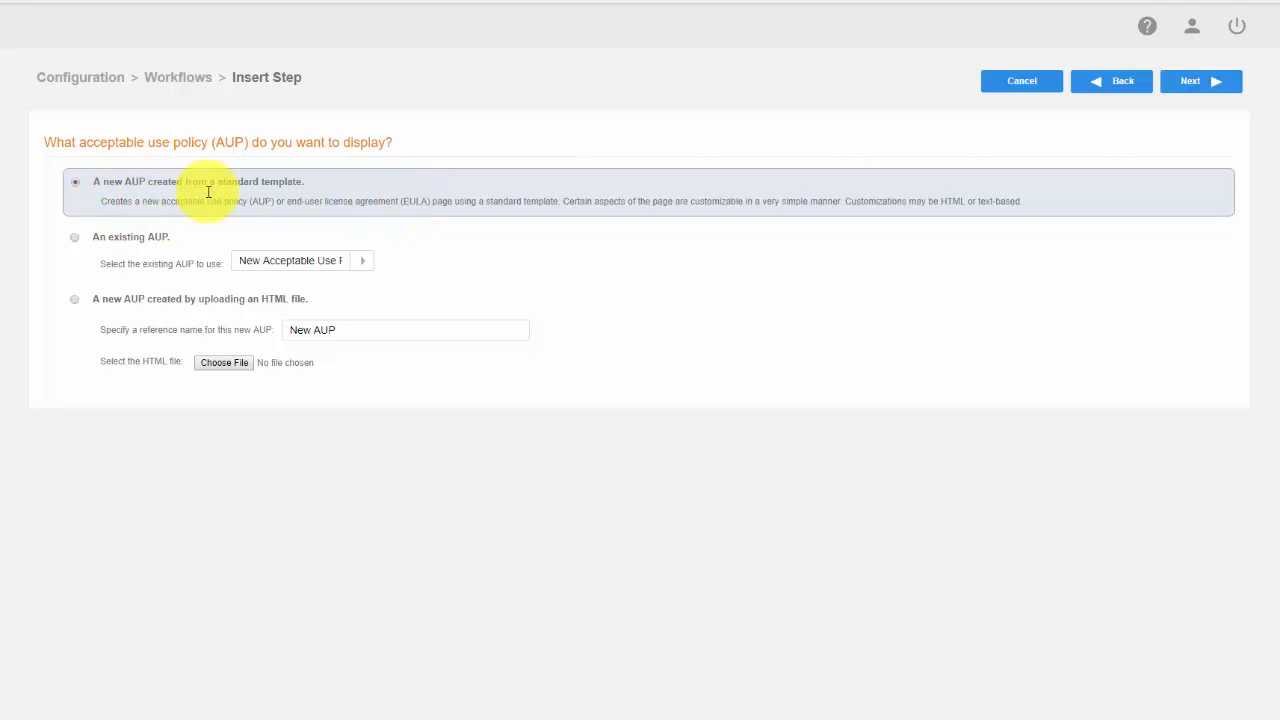
click(1200, 88)
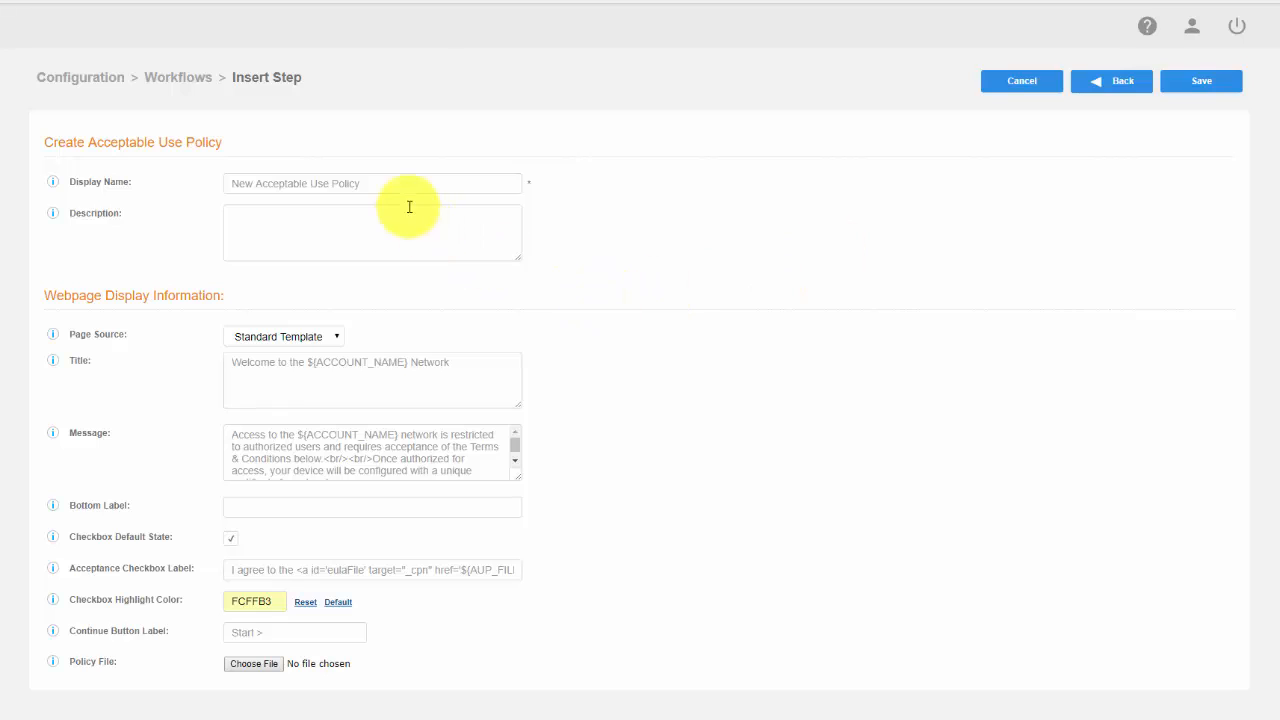
Name the acceptable use policy "NetAdmin AUP" and save it
triple_click(380, 182)
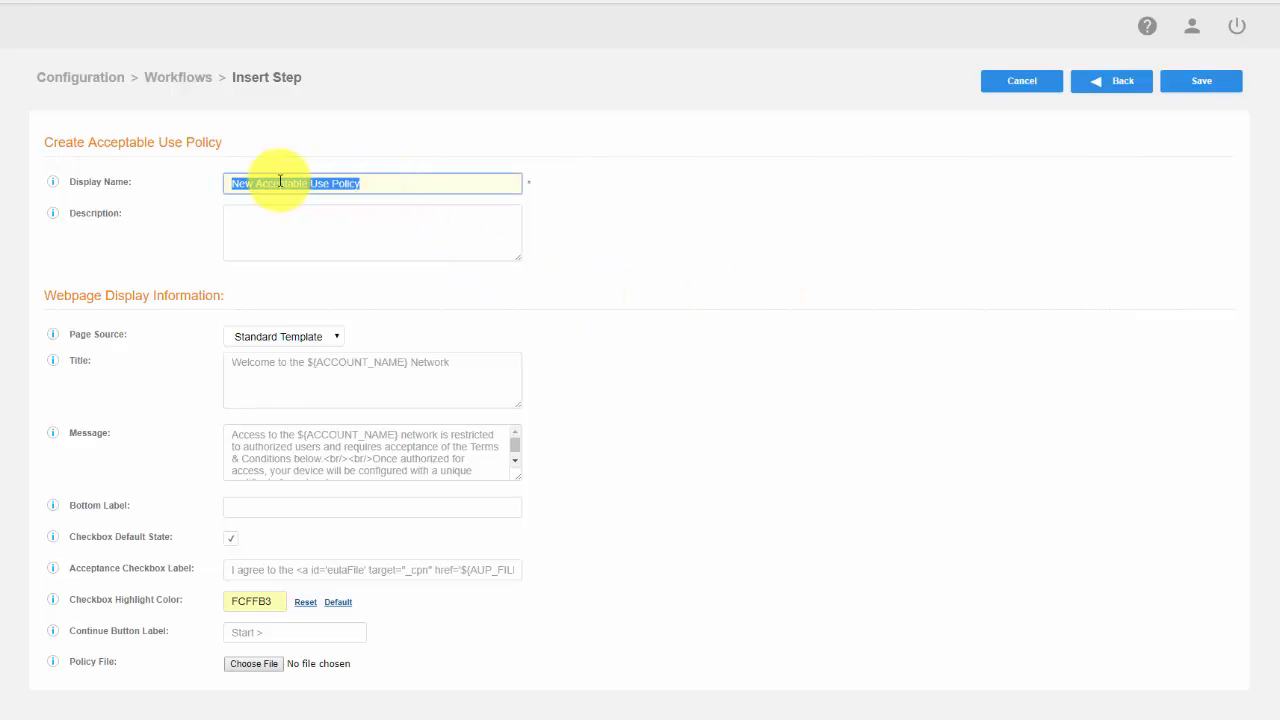
text(NetA)
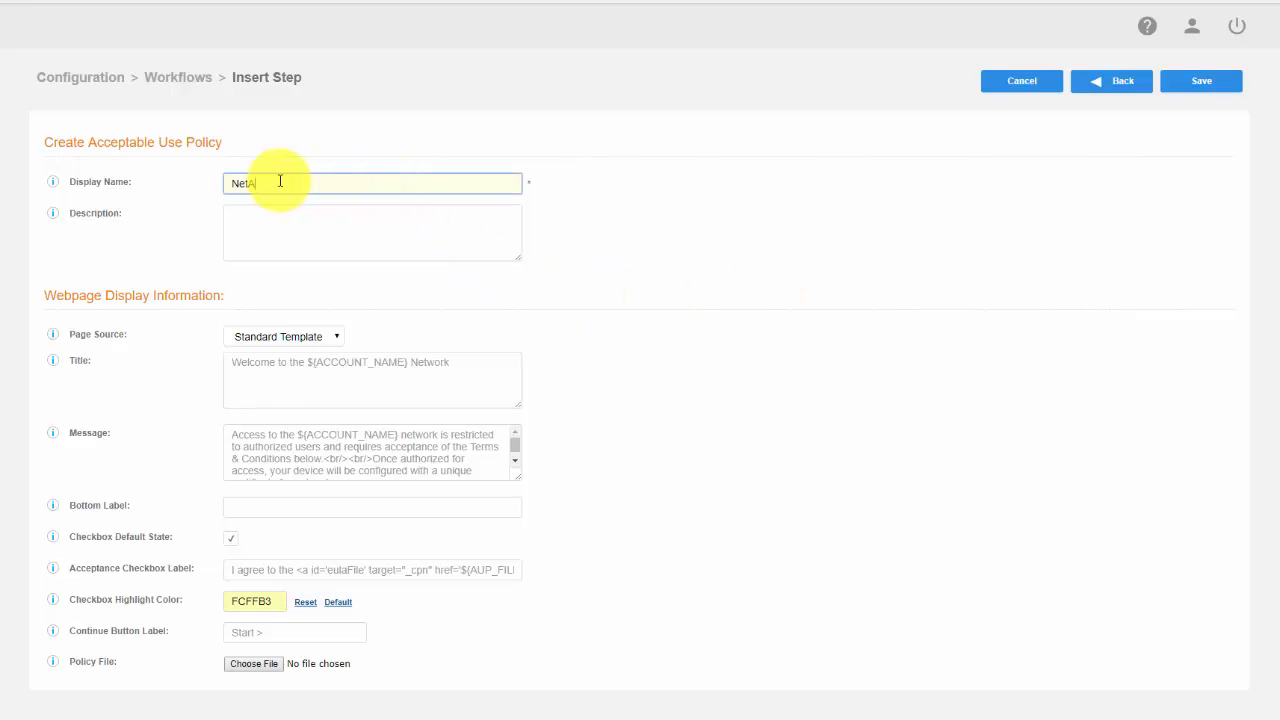
text(dmin AUP)
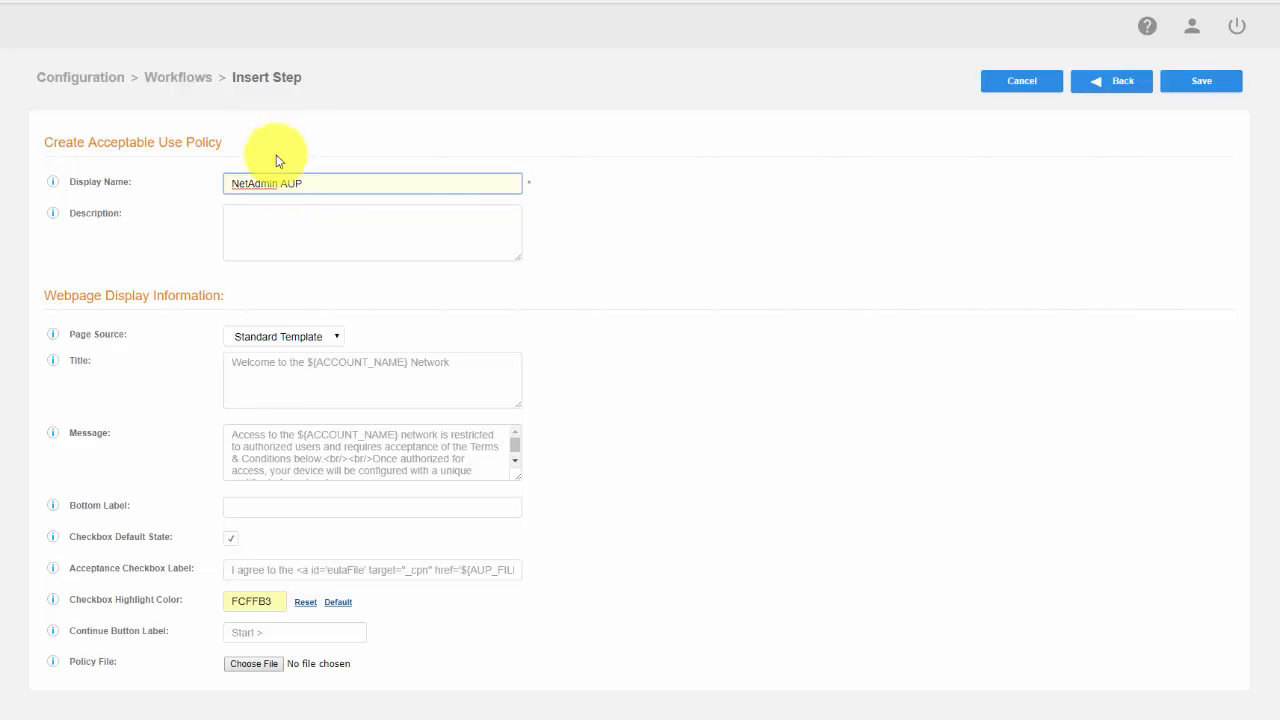
click(740, 277)
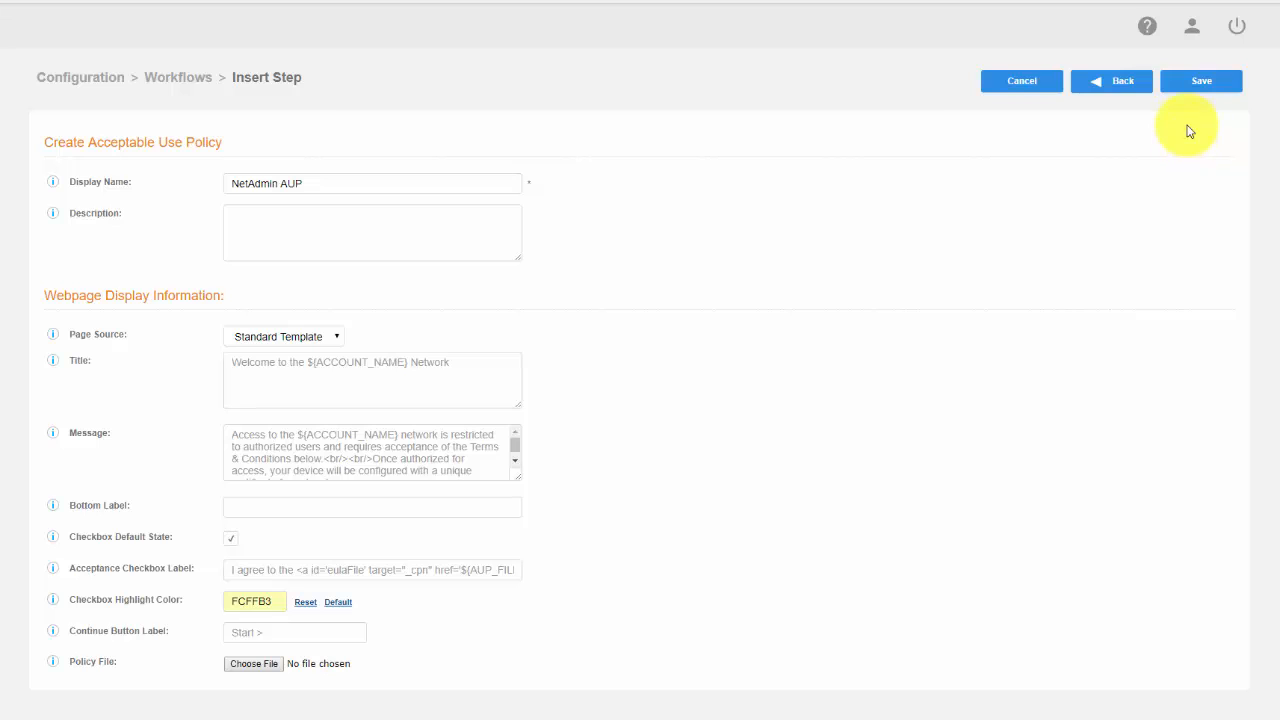
click(1201, 88)
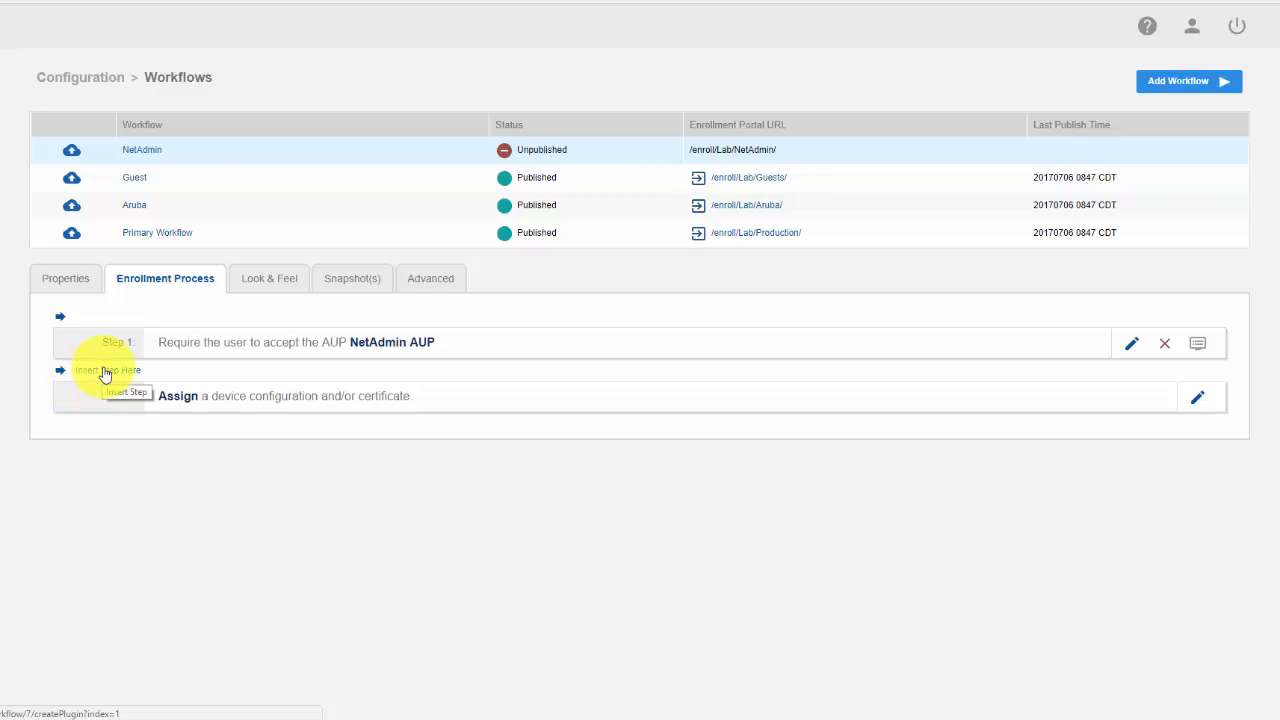
Insert a traditional authentication server step after the AUP, reusing the Lab AD server and a new login webpage from a standard template
click(105, 376)
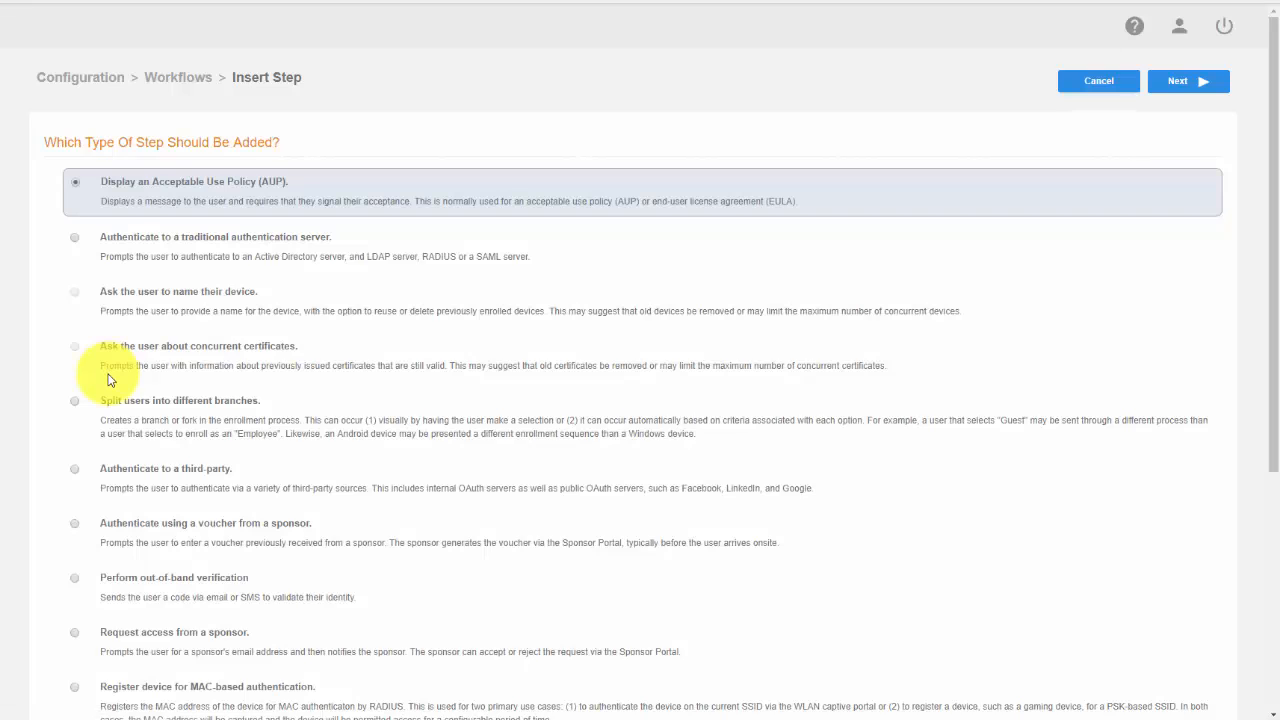
click(74, 238)
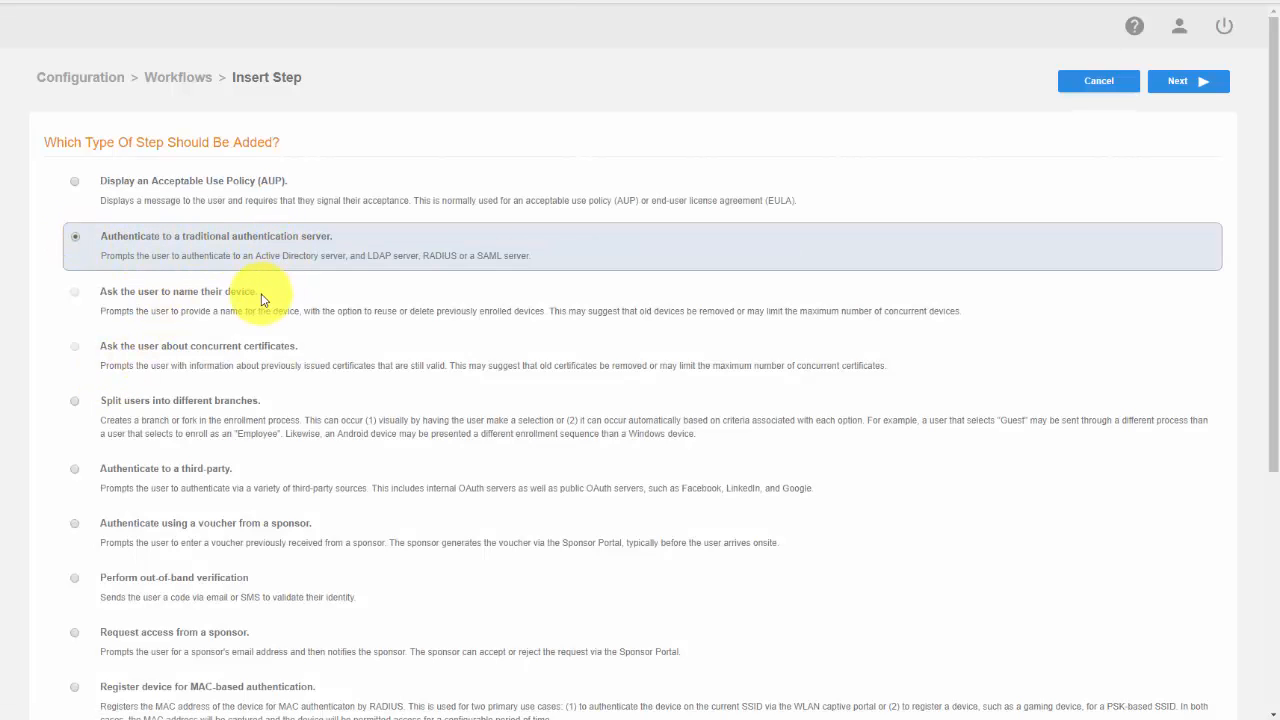
drag(256, 257, 348, 254)
click(547, 352)
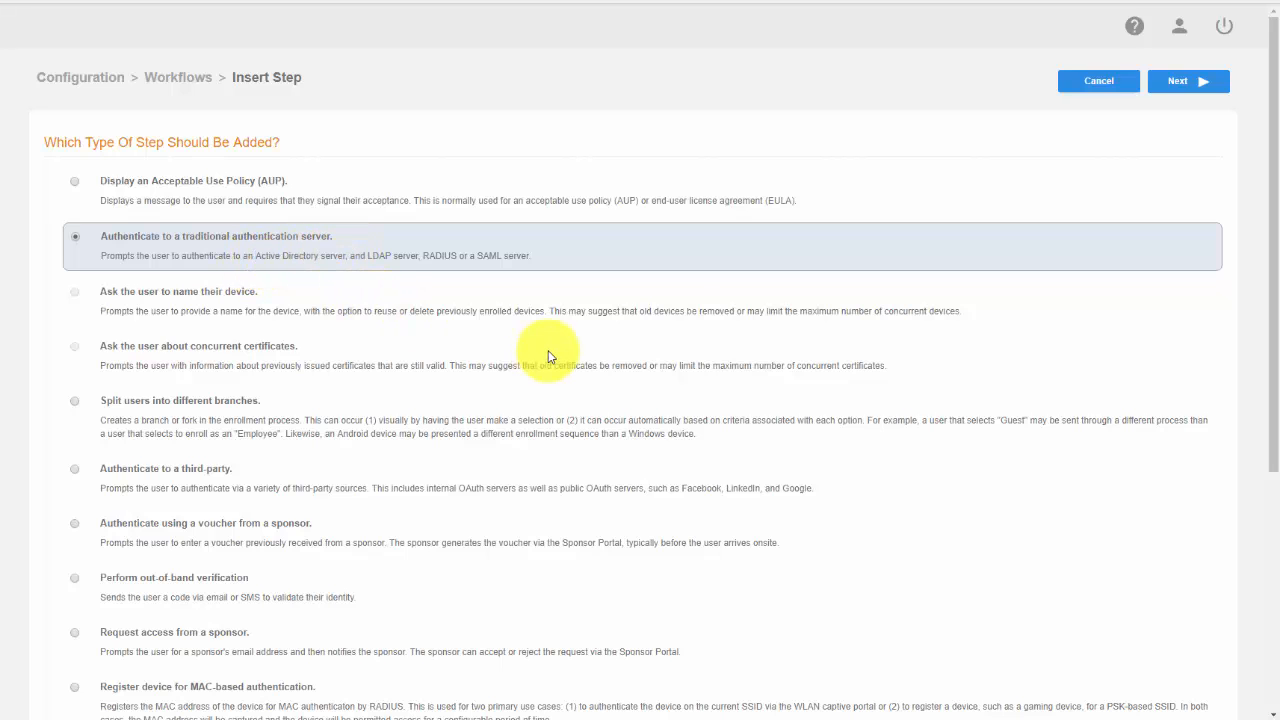
click(1186, 88)
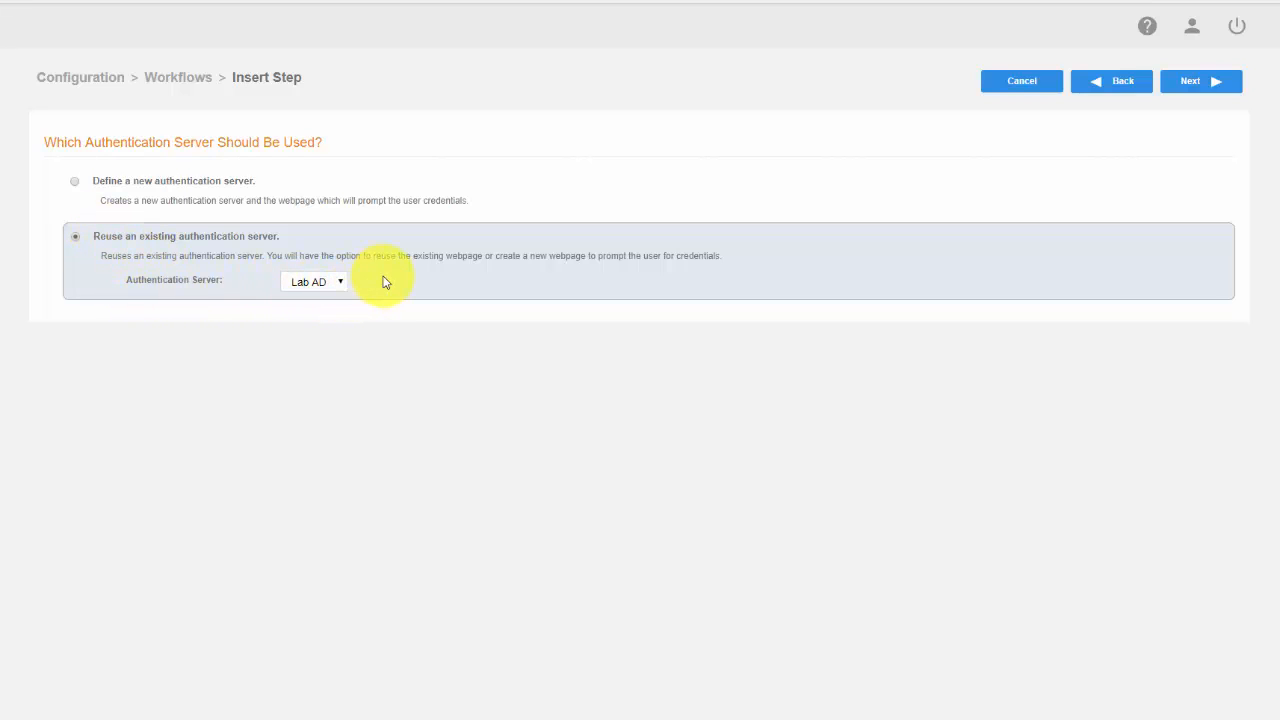
click(1222, 89)
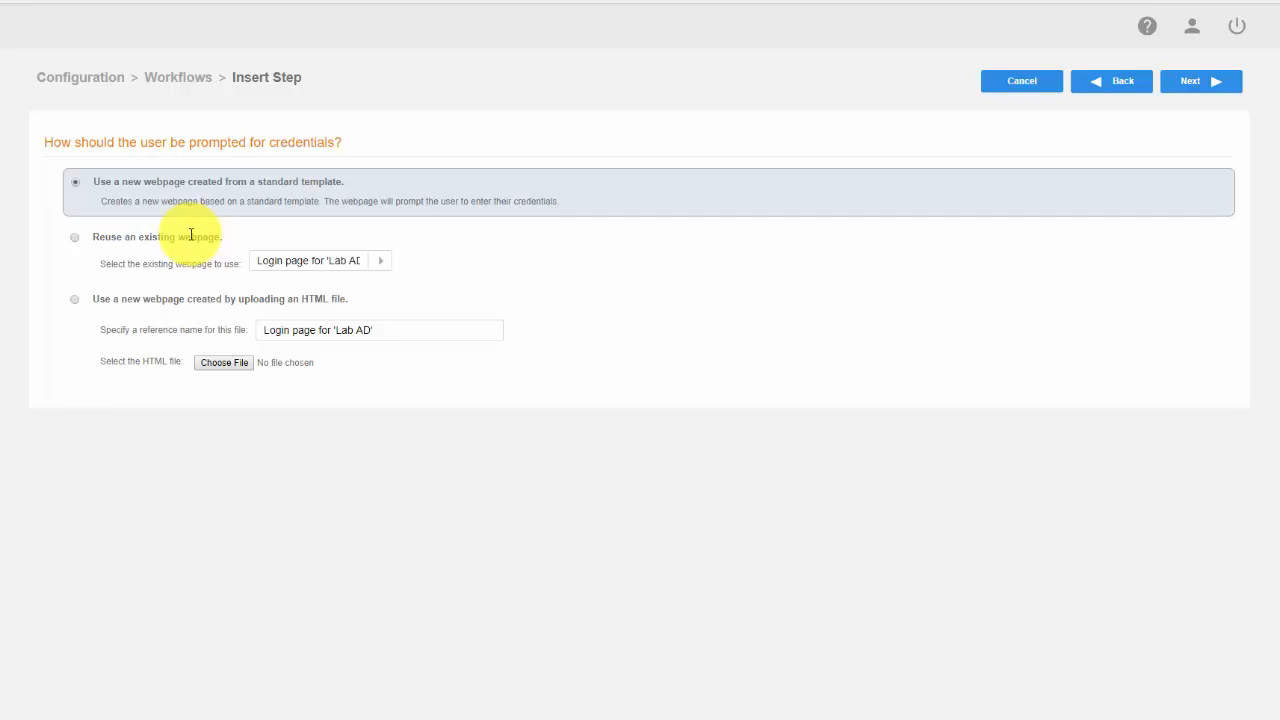
click(1204, 88)
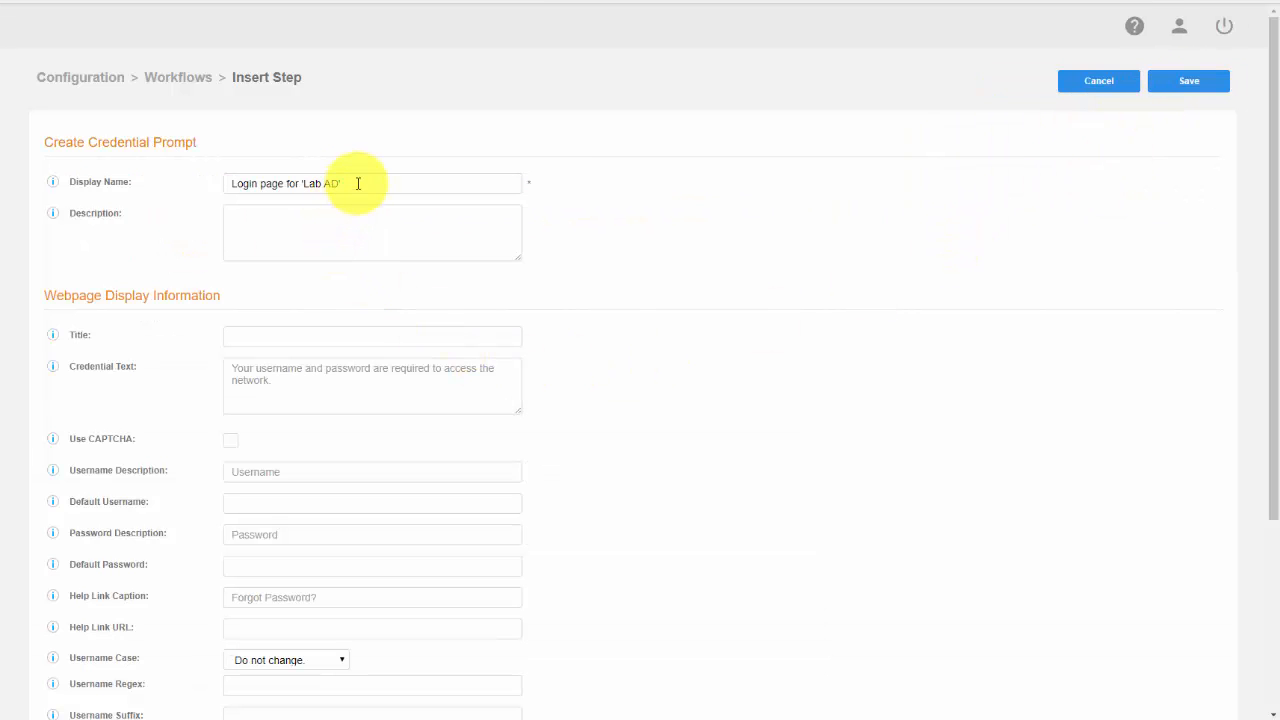
Set the credential prompt's display name to "NetAdmin AD Login"
triple_click(345, 181)
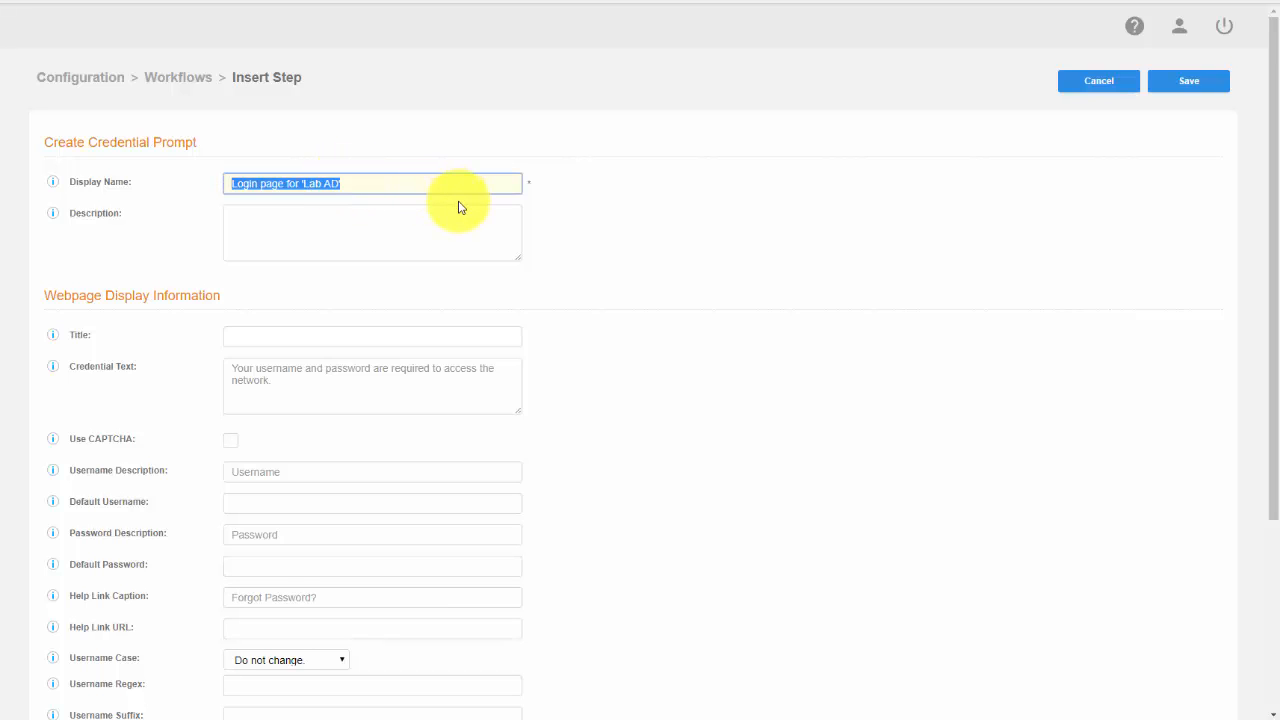
text(NetAdm)
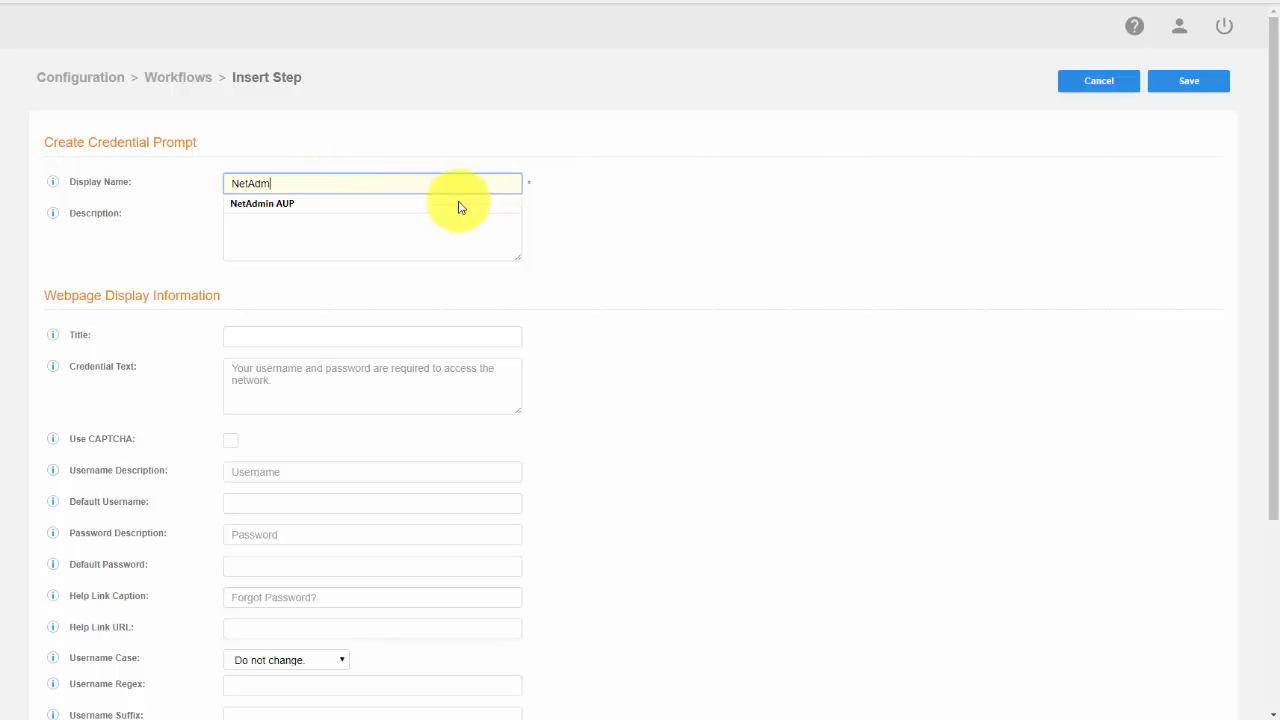
text(in AD )
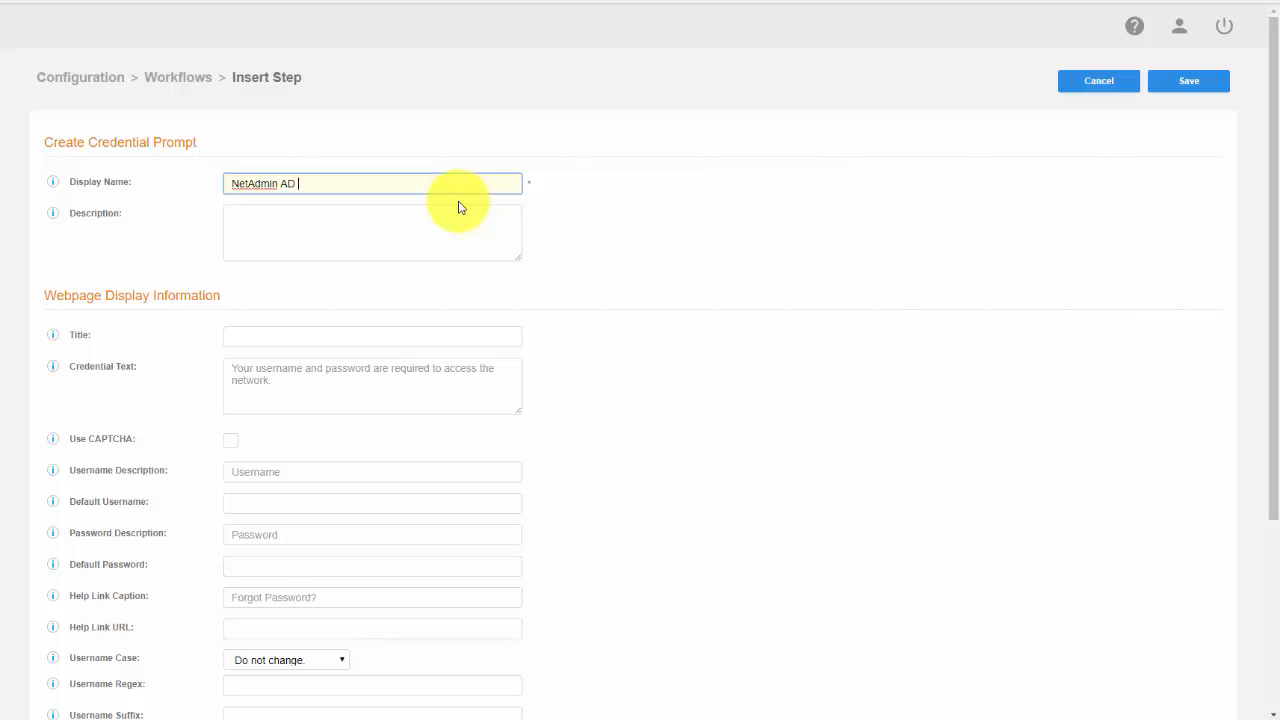
text(Login)
click(655, 309)
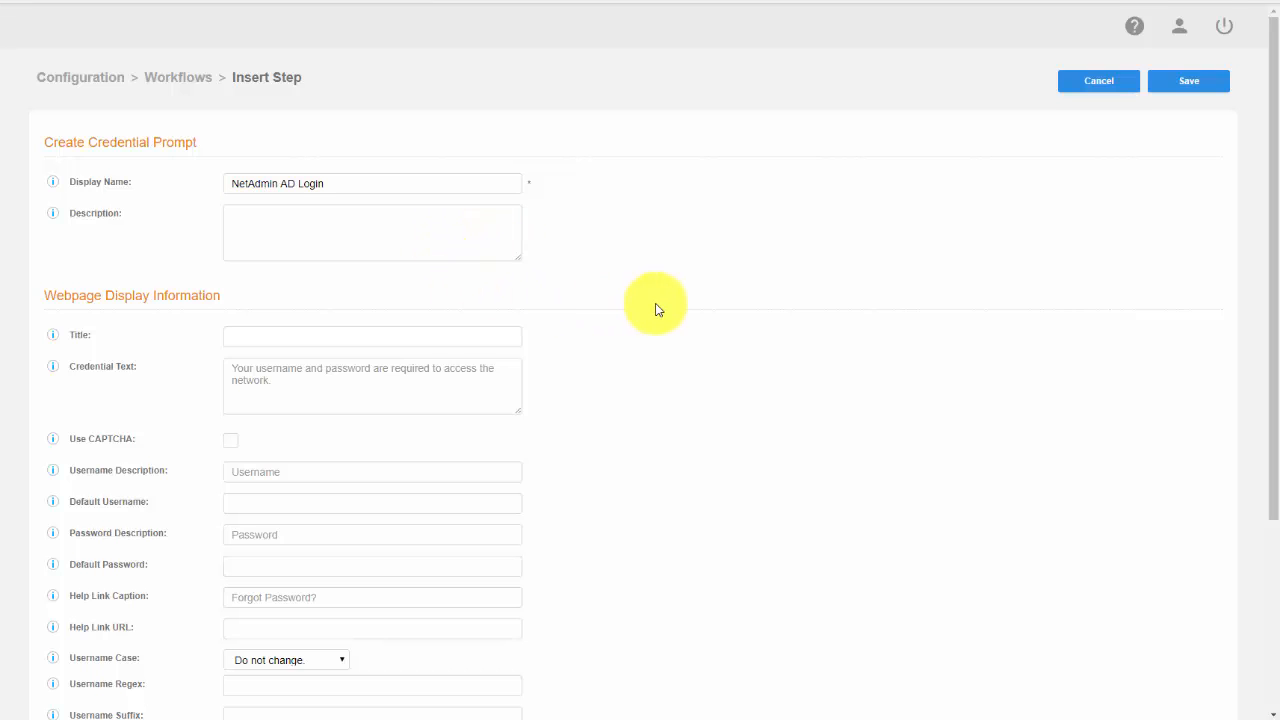
Copy the display name "NetAdmin AD Login" into the credential prompt's webpage title and save the prompt
scroll(655, 309, down, 2)
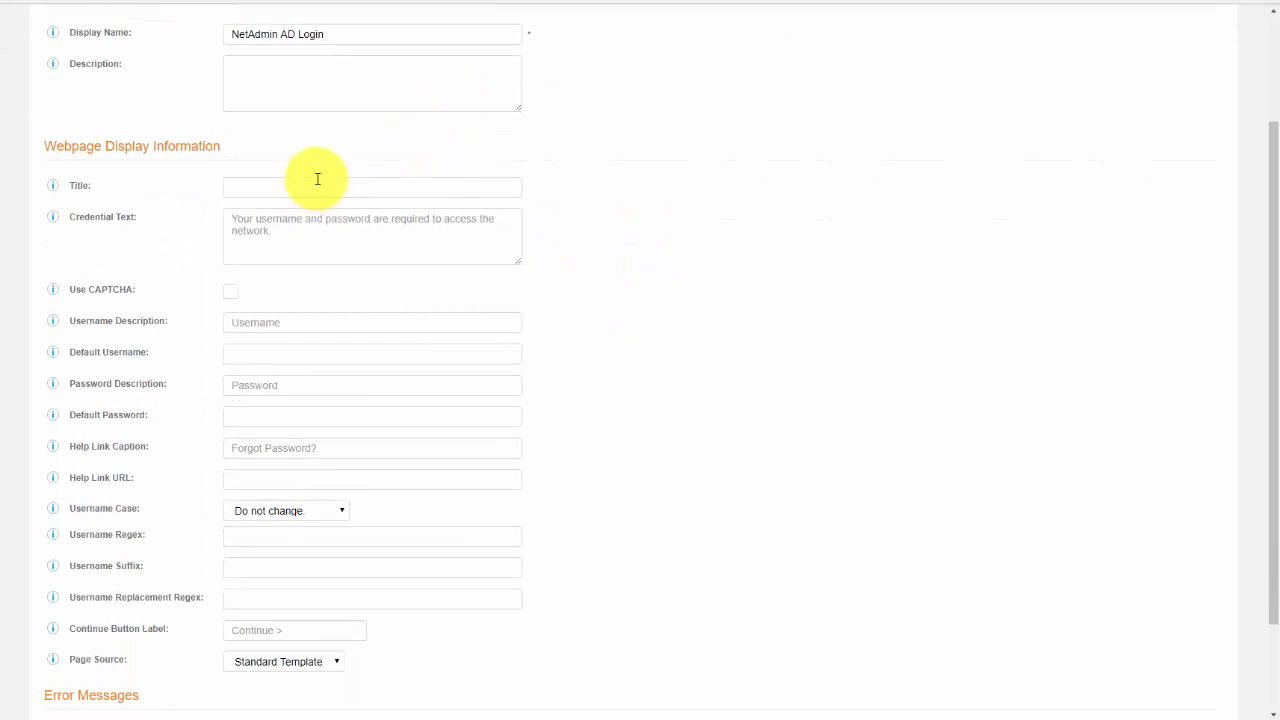
triple_click(329, 34)
key(ctrl+c)
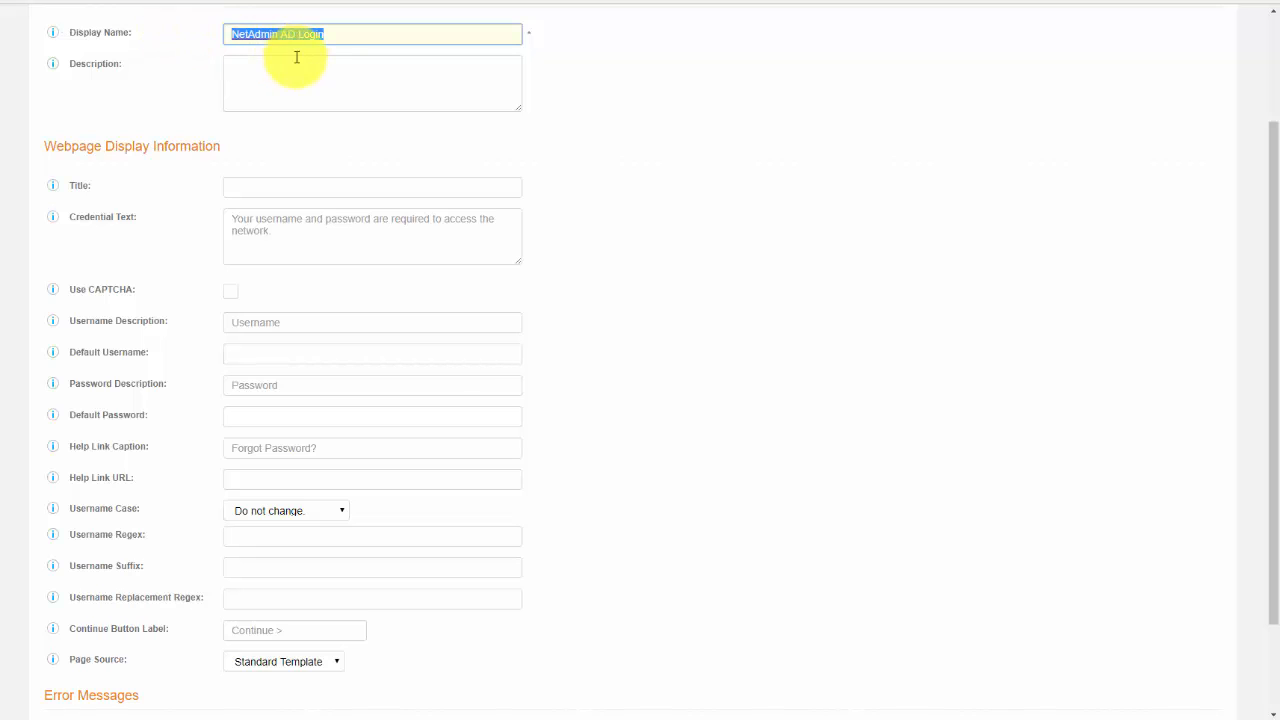
click(336, 184)
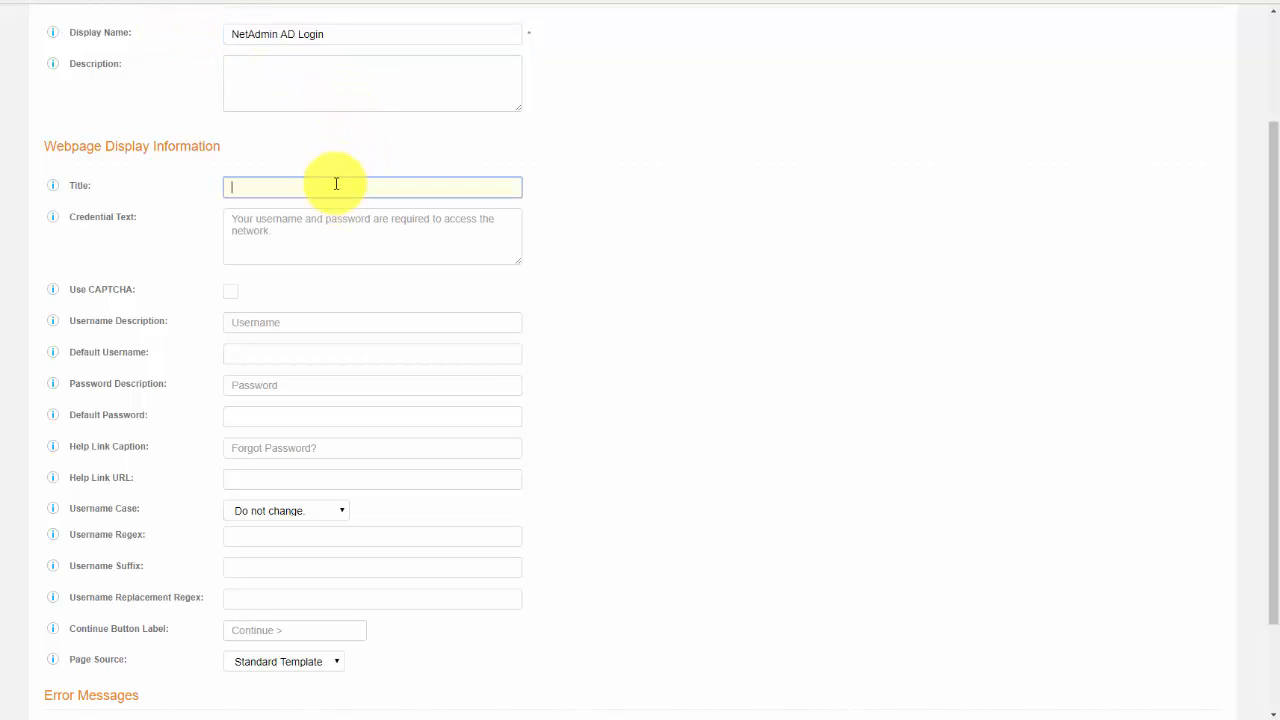
key(ctrl+v)
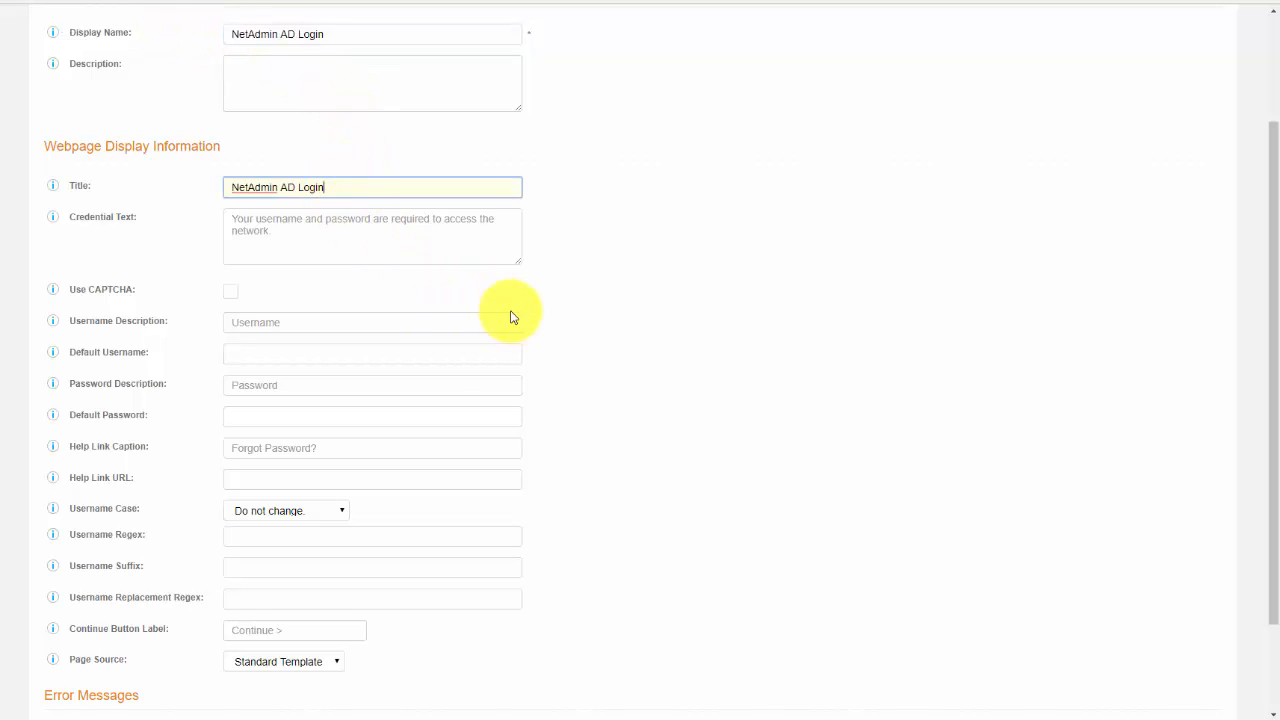
click(600, 322)
scroll(600, 322, down, 1)
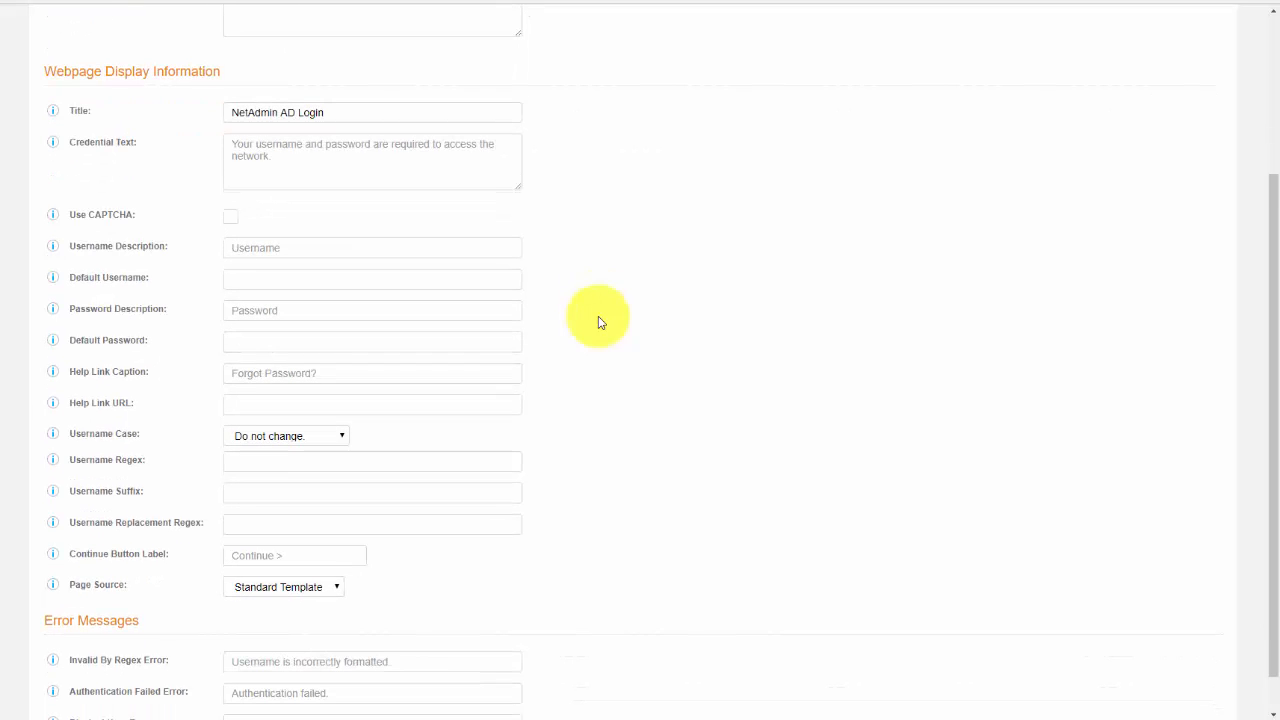
scroll(600, 322, down, 1)
scroll(600, 322, up, 5)
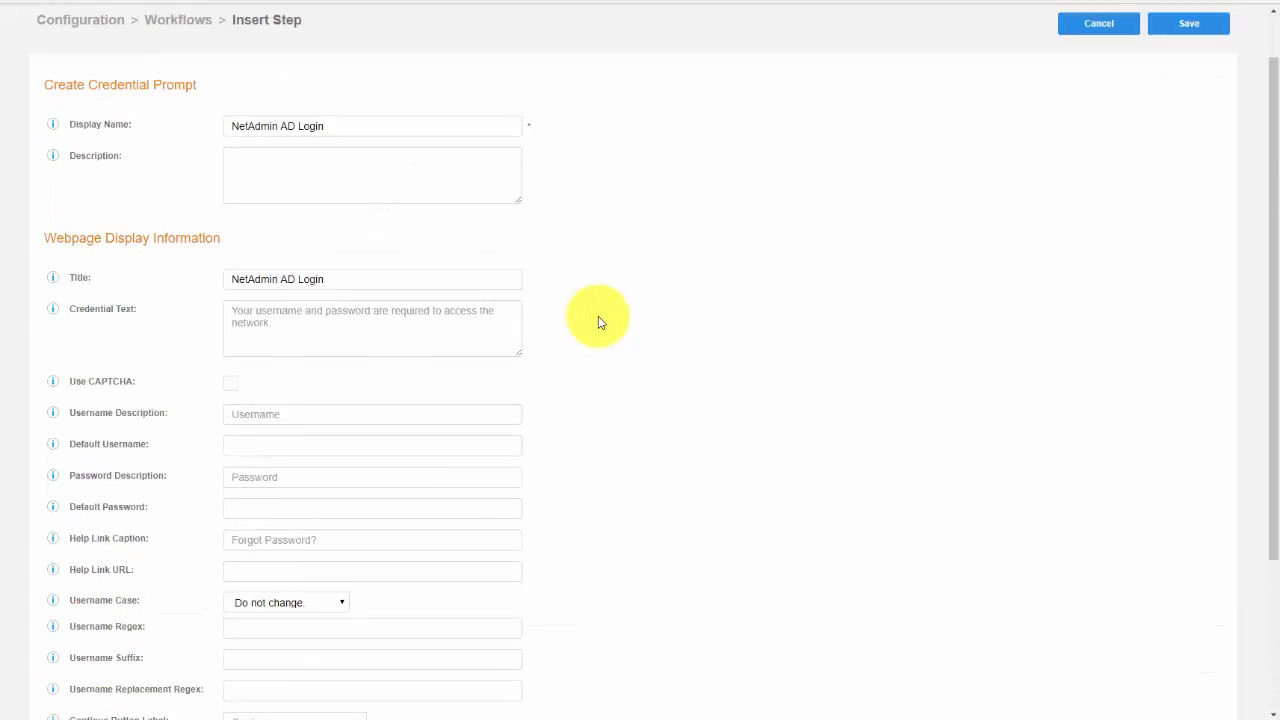
click(1196, 86)
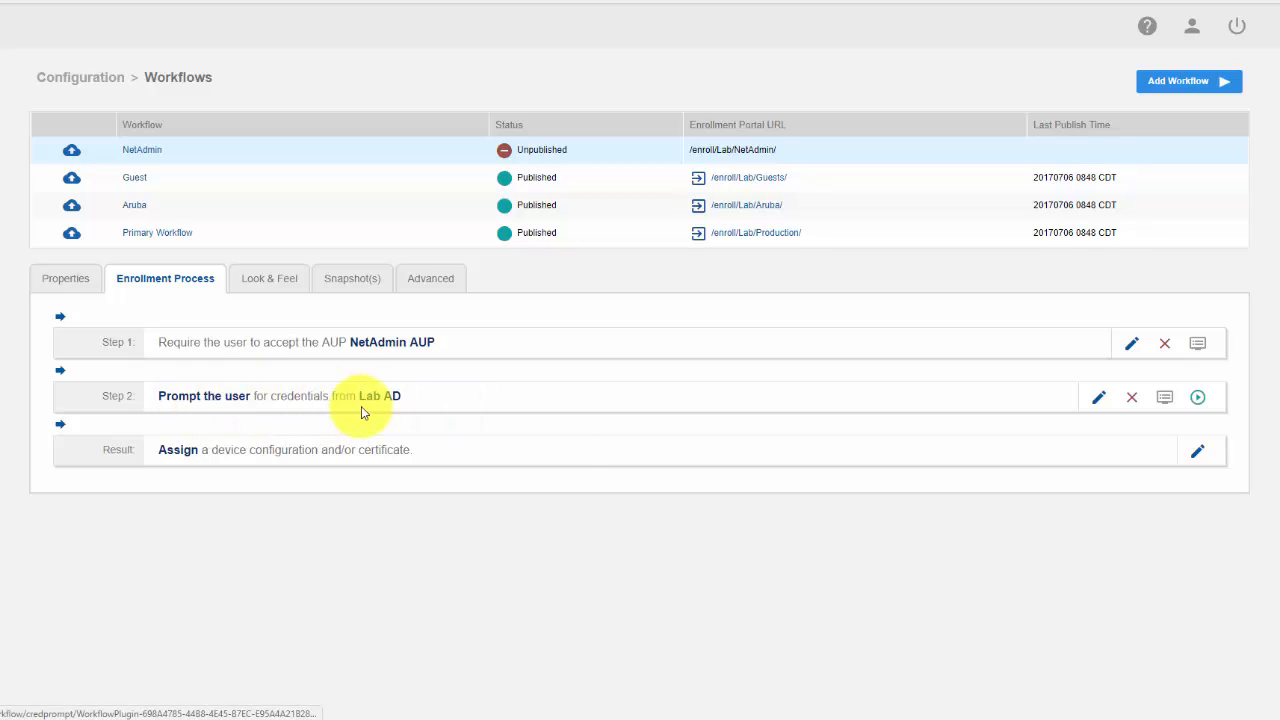
mouse_move(398, 400)
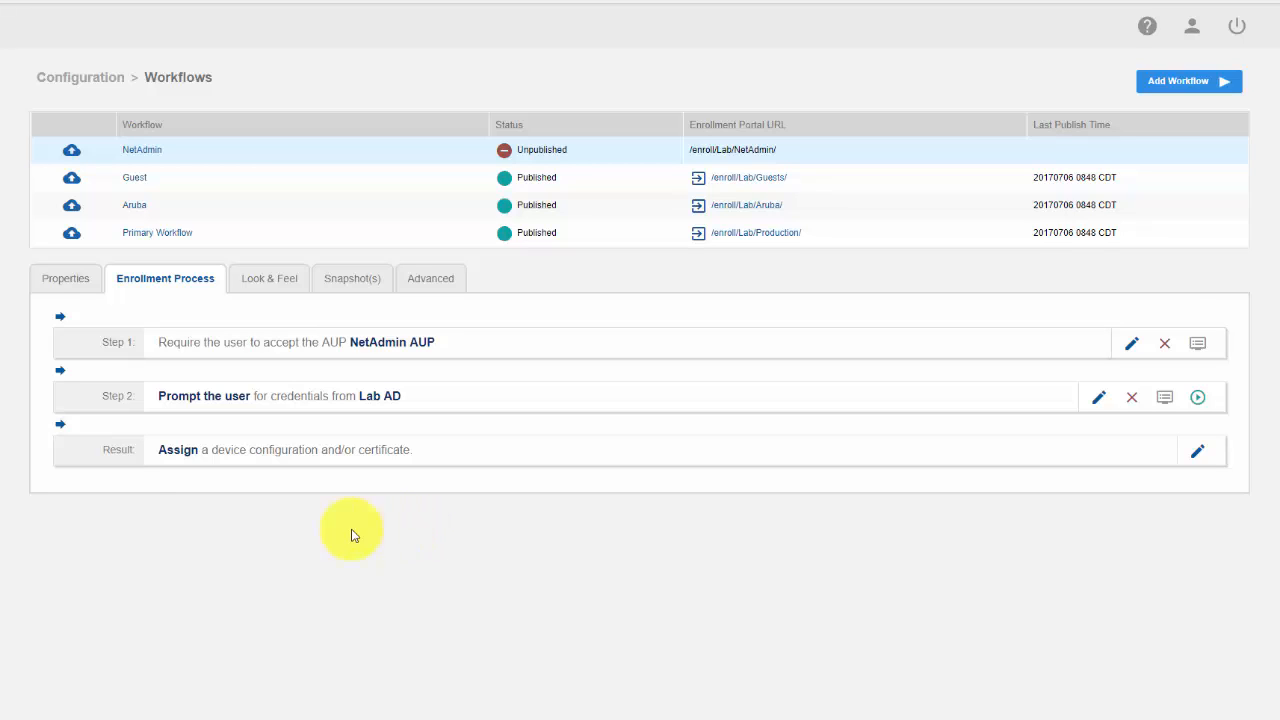
Create a new device configuration for the workflow's result and give it the display name "NetAdmin"
click(180, 452)
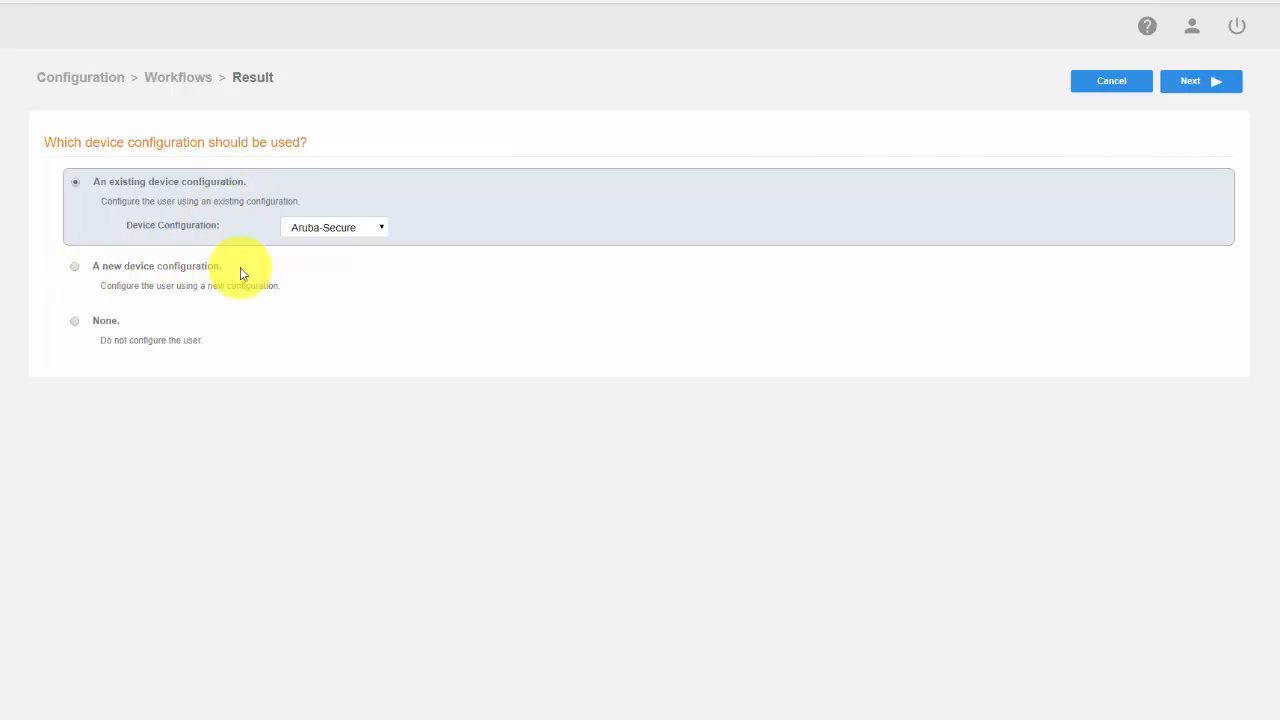
click(74, 268)
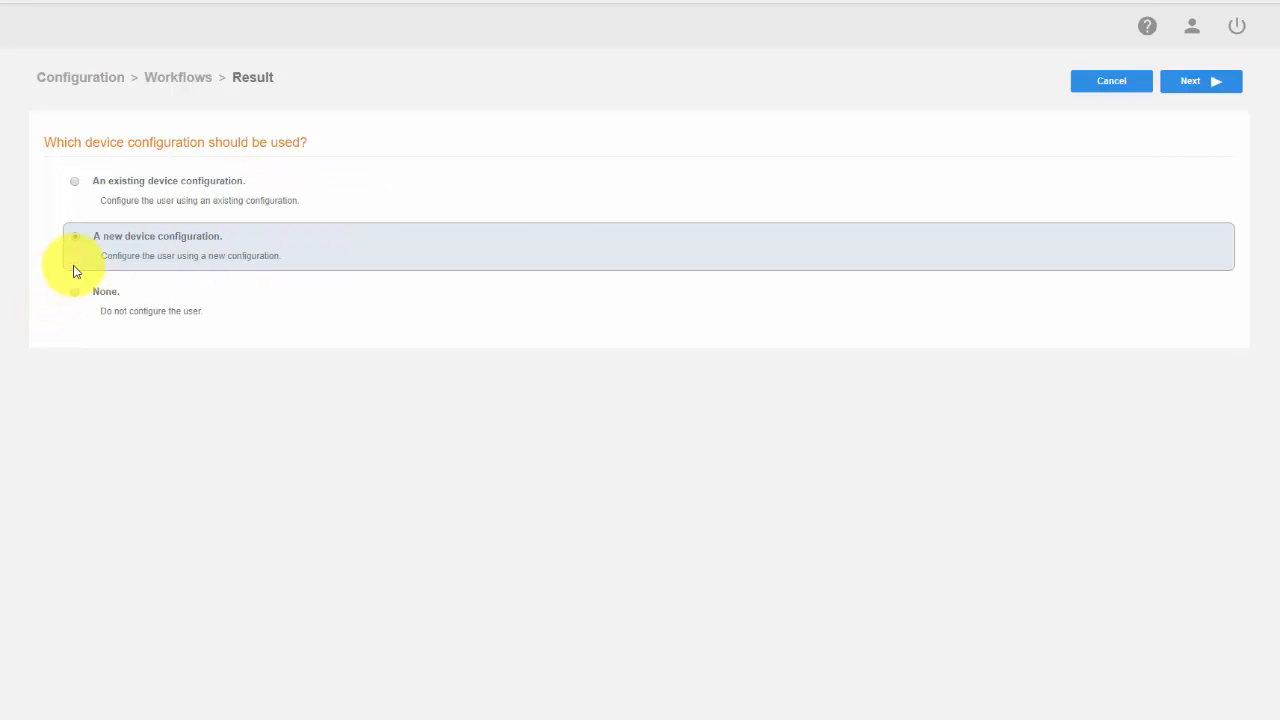
click(1192, 84)
click(445, 213)
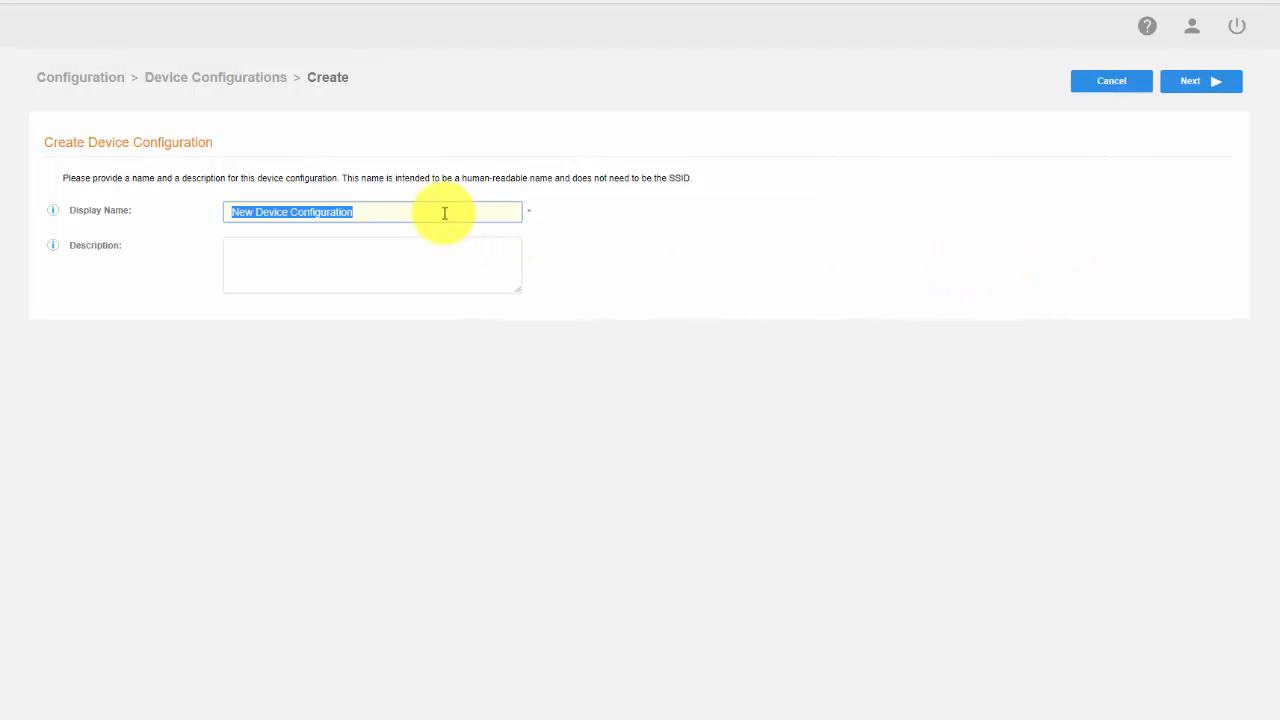
text(Net)
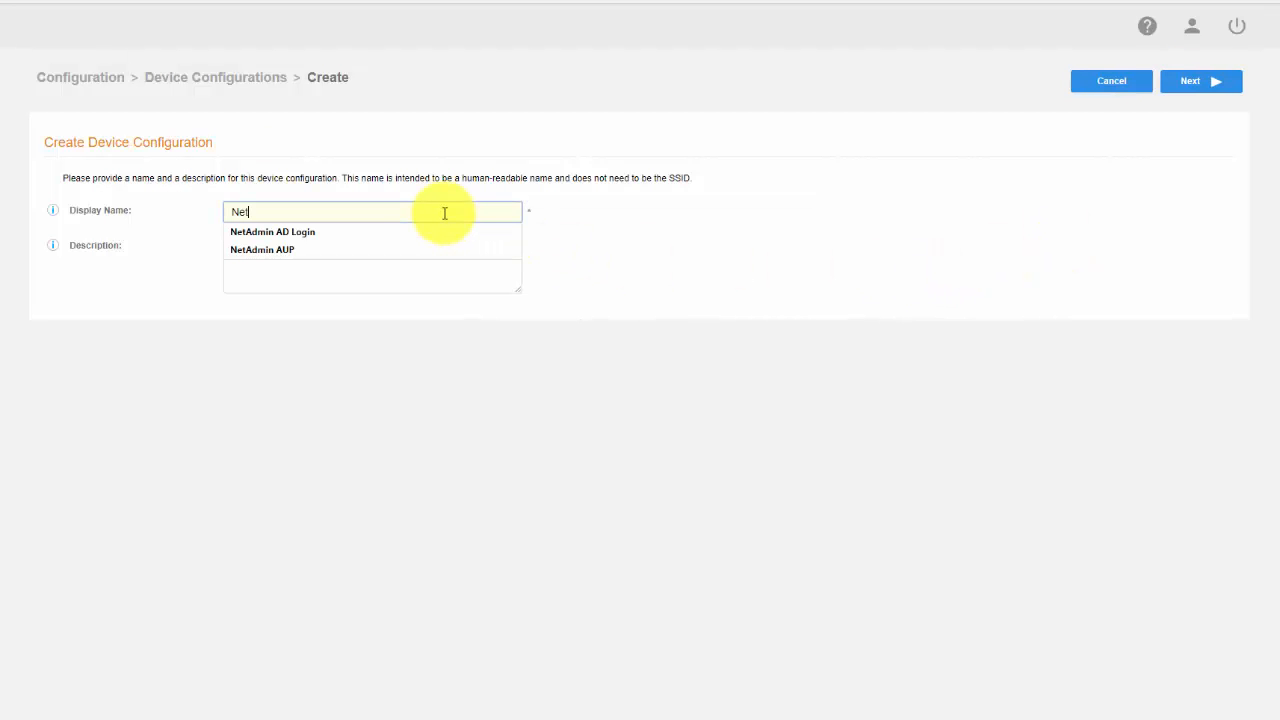
text(Admin)
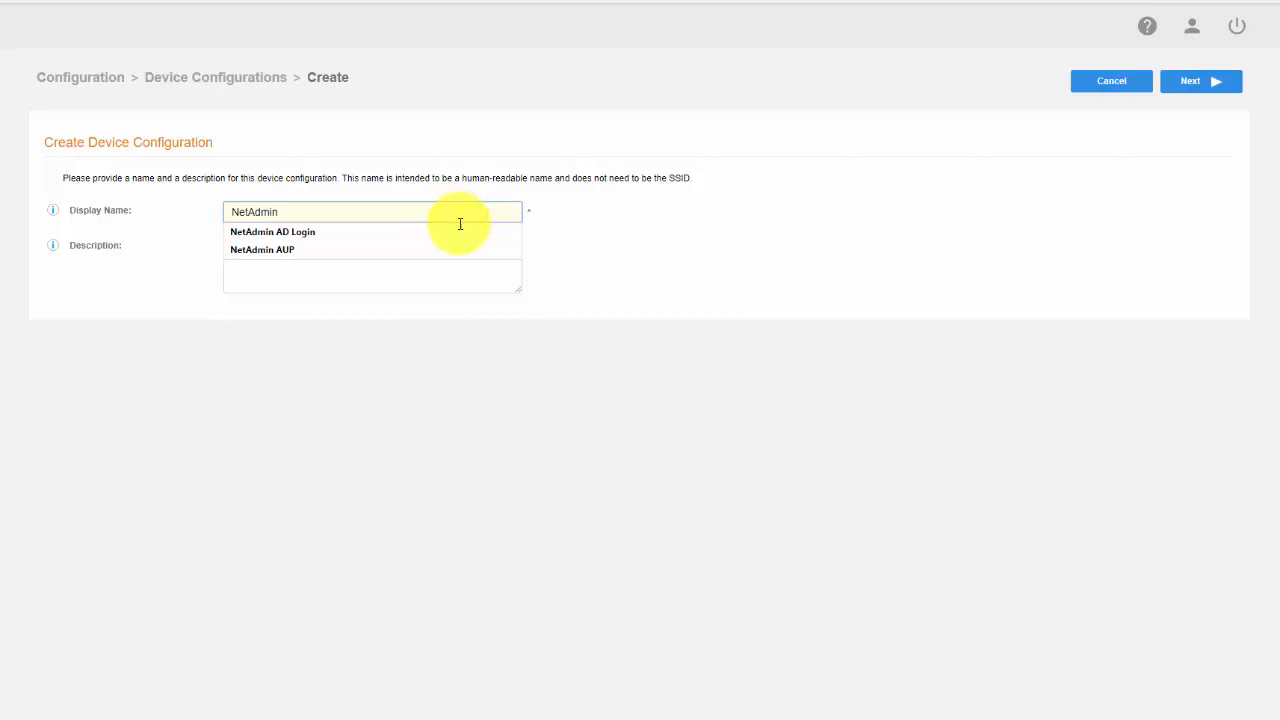
click(575, 257)
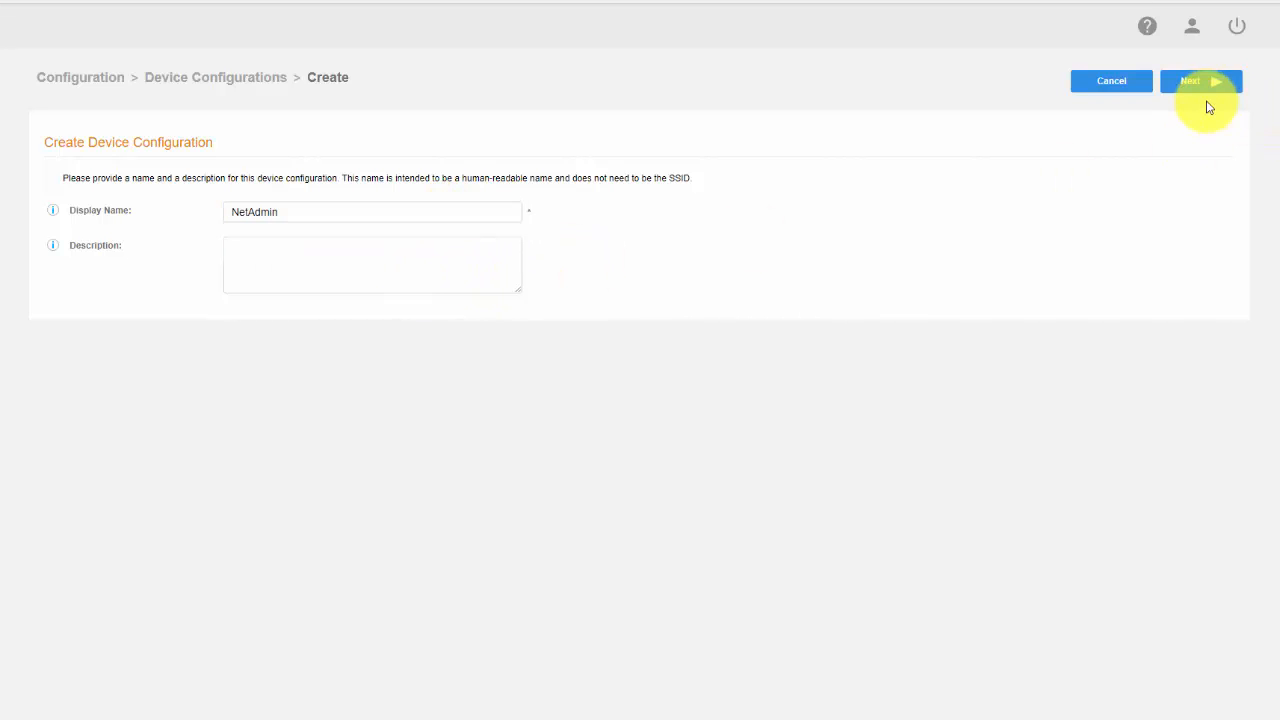
click(1200, 88)
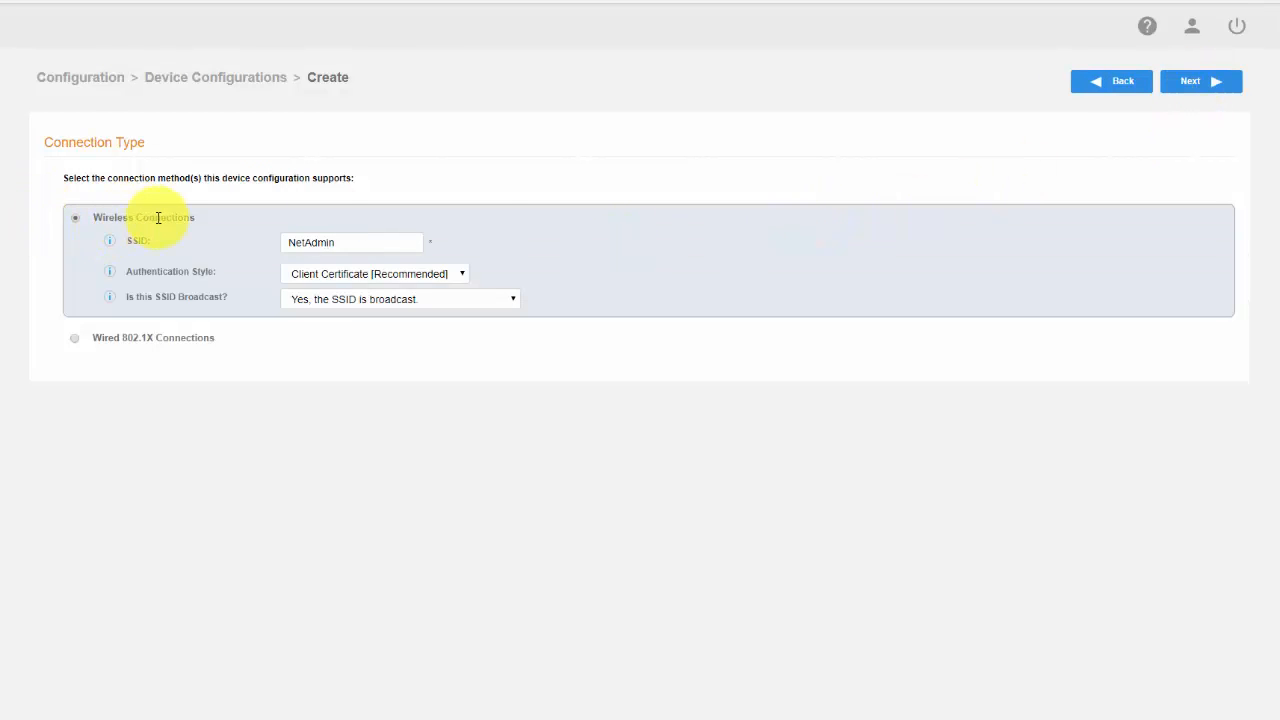
Configure the wireless connection with the broadcast SSID "CorpWiFi" and client certificate authentication, leaving the conflicting SSIDs blank
double_click(365, 245)
text(Co)
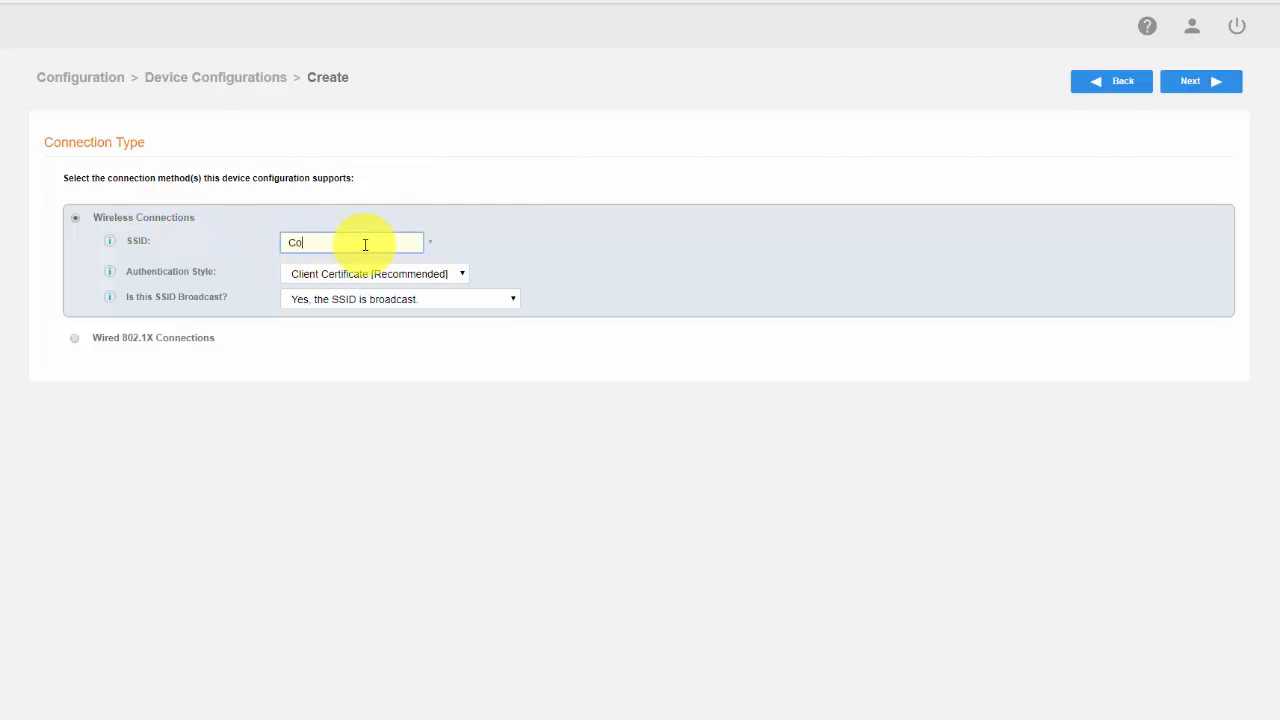
text(rpWiFi)
click(451, 248)
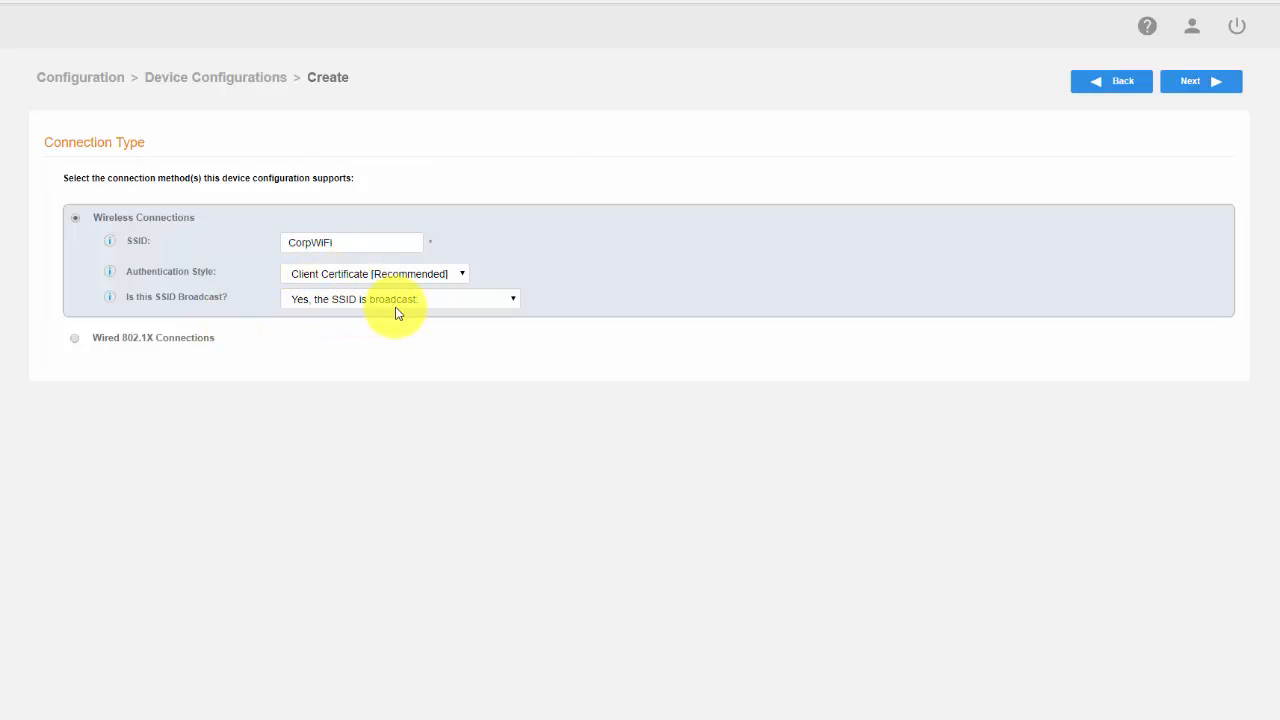
click(514, 299)
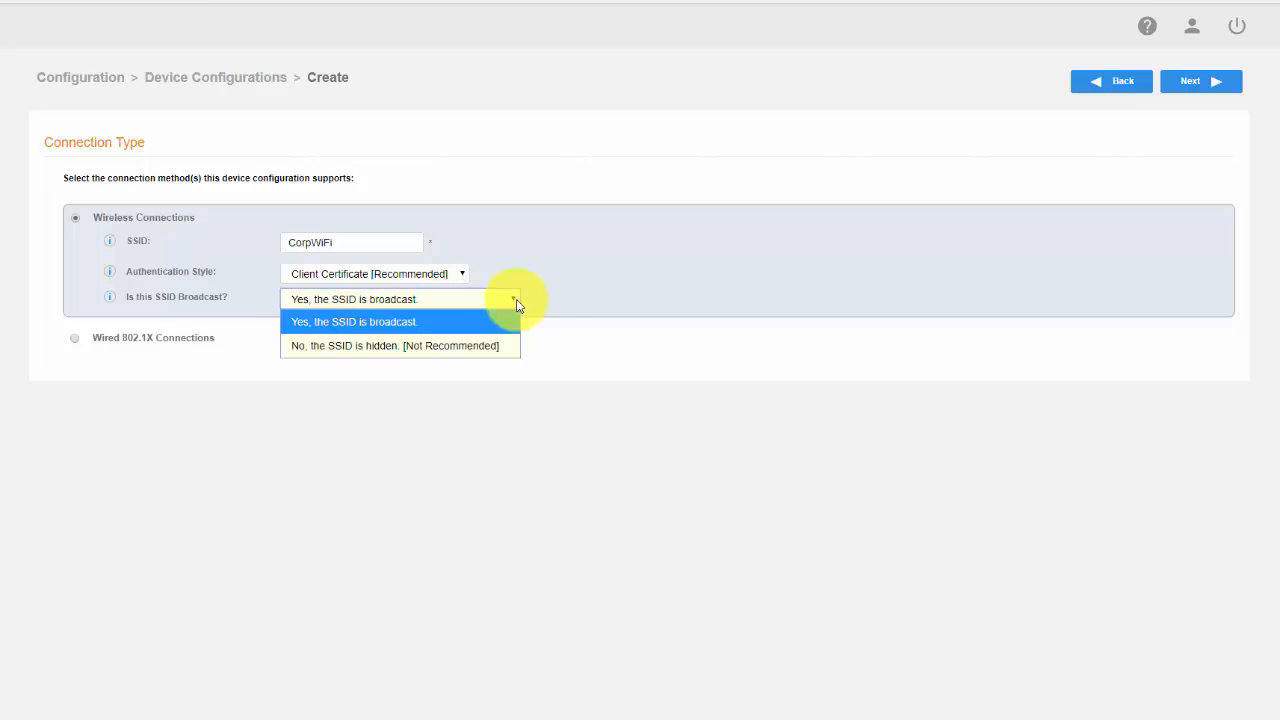
click(548, 299)
click(1203, 88)
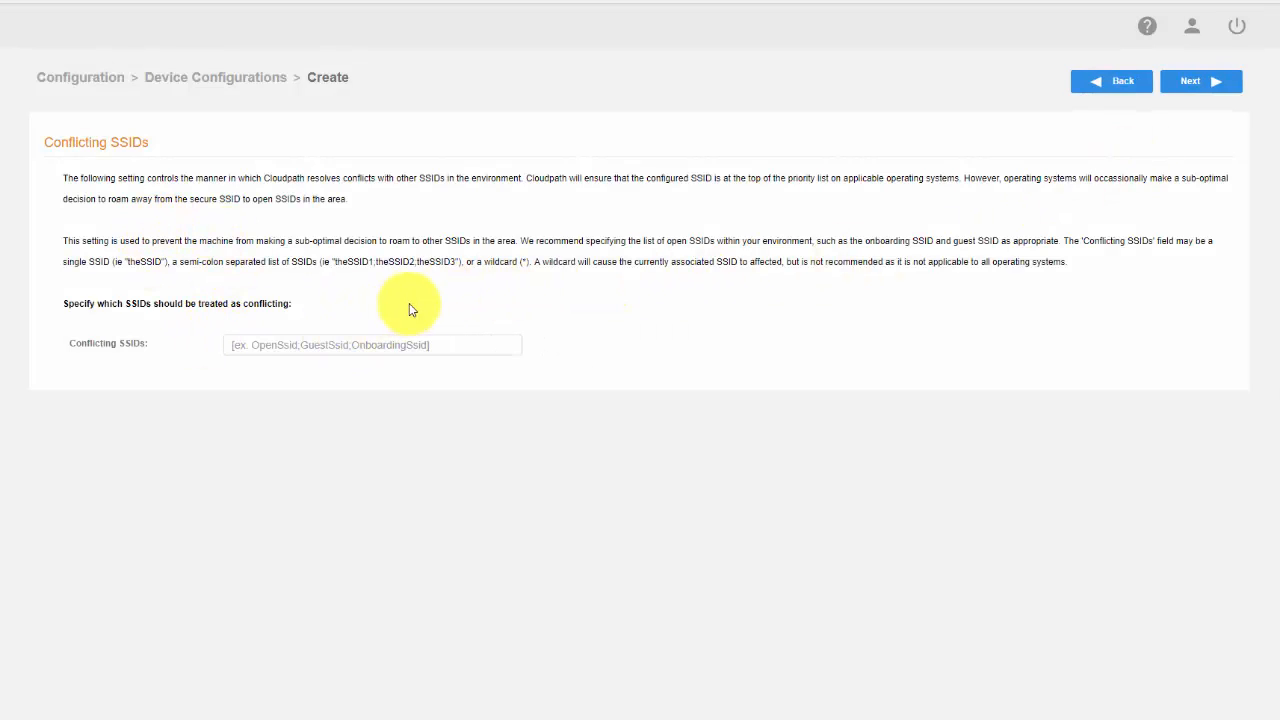
click(1204, 92)
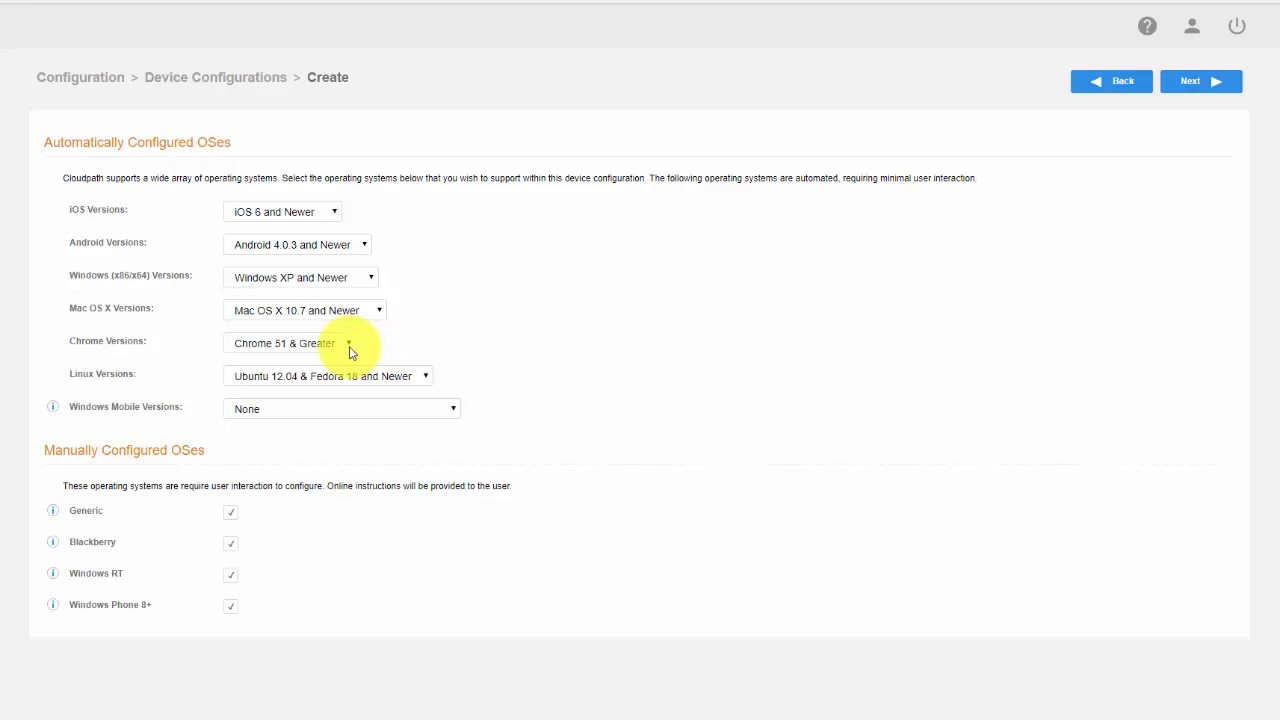
Set the minimum supported versions to Windows 7, iOS 8, Ubuntu 14.04 & Fedora 20, and Mac OS X 10.9
click(373, 278)
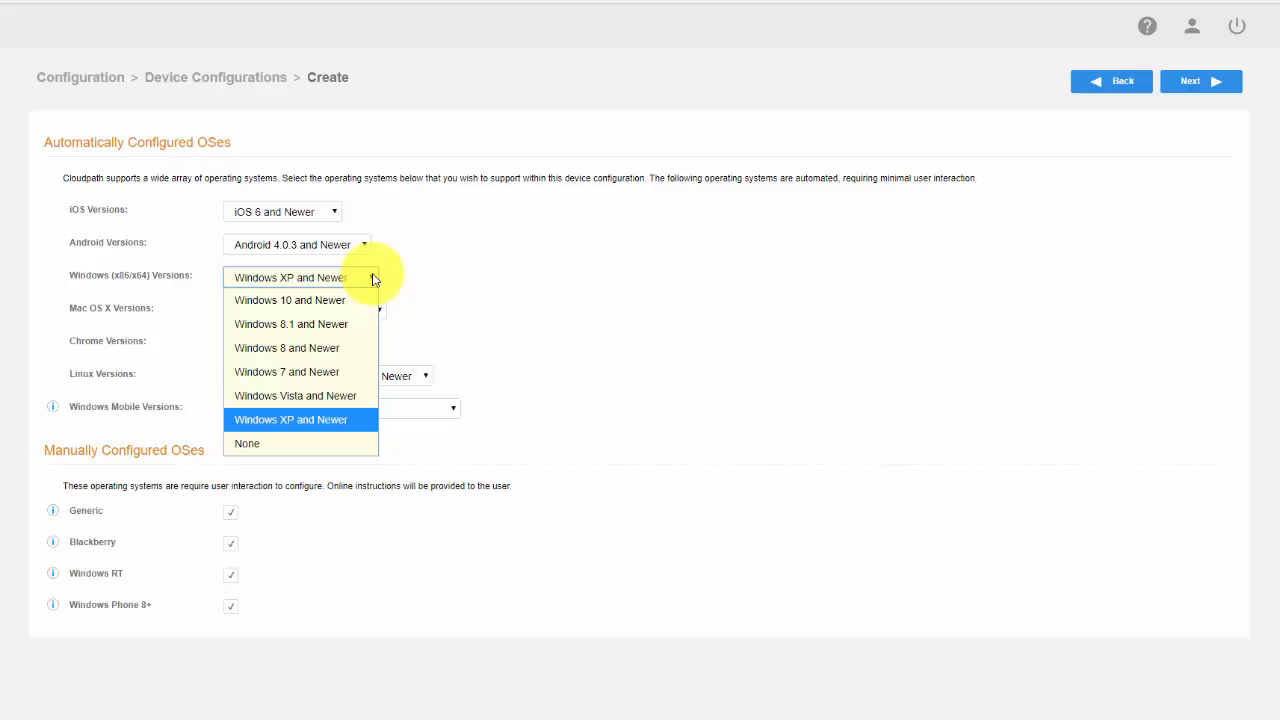
click(330, 375)
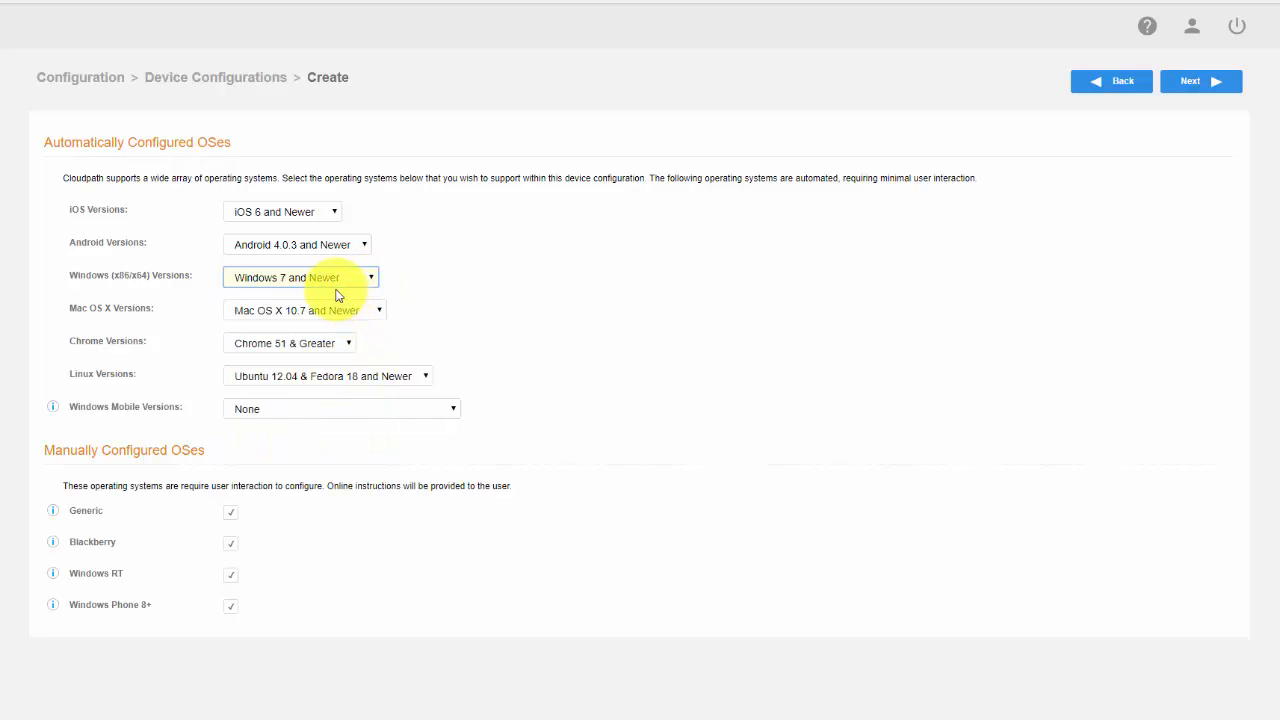
click(330, 212)
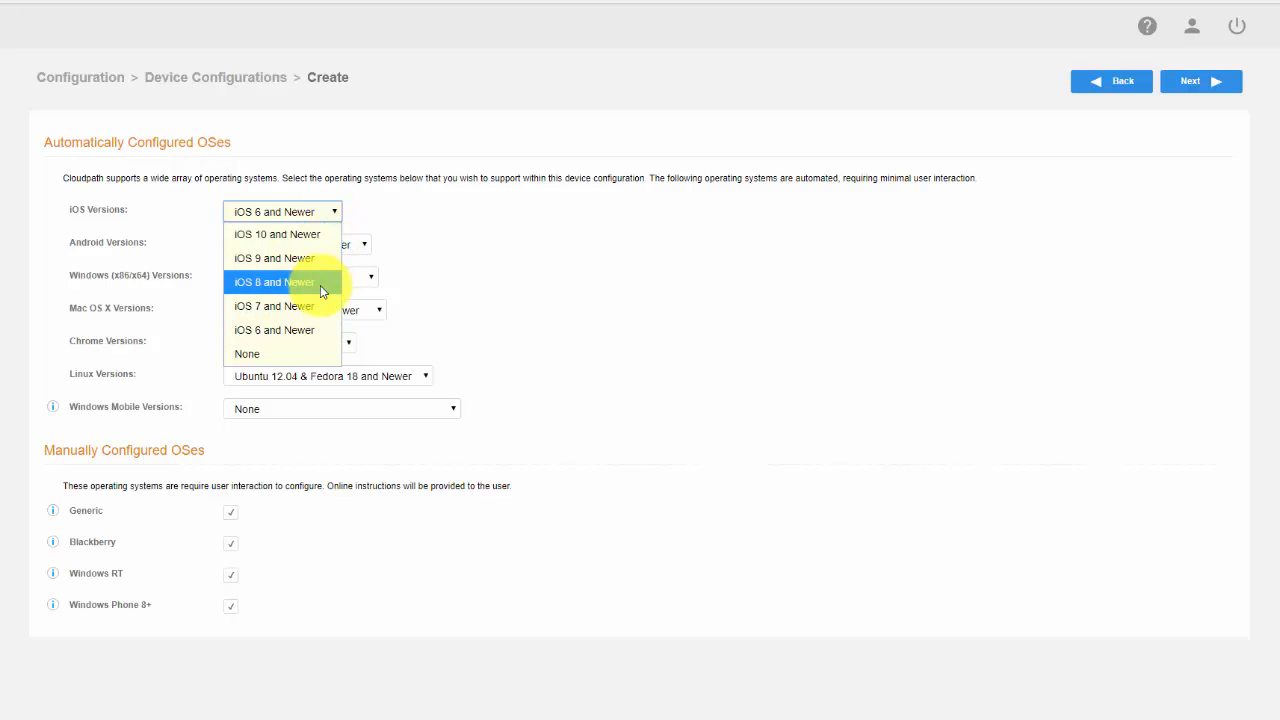
click(321, 288)
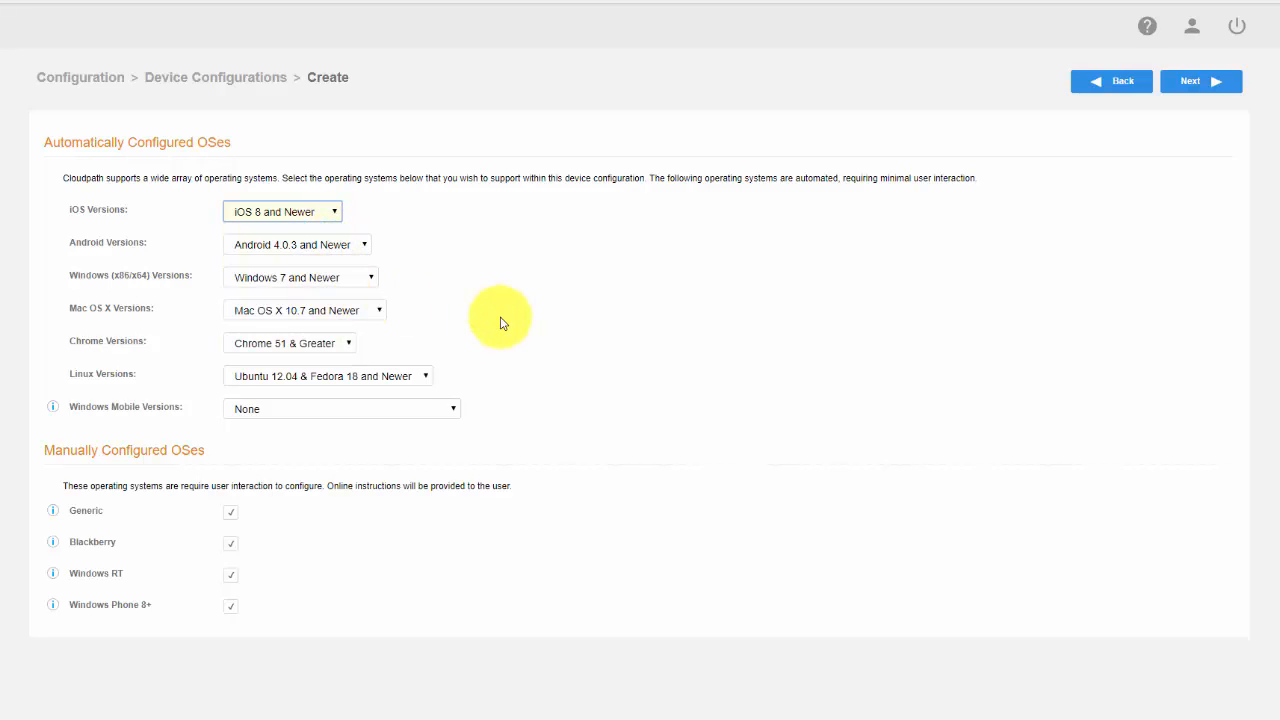
click(428, 376)
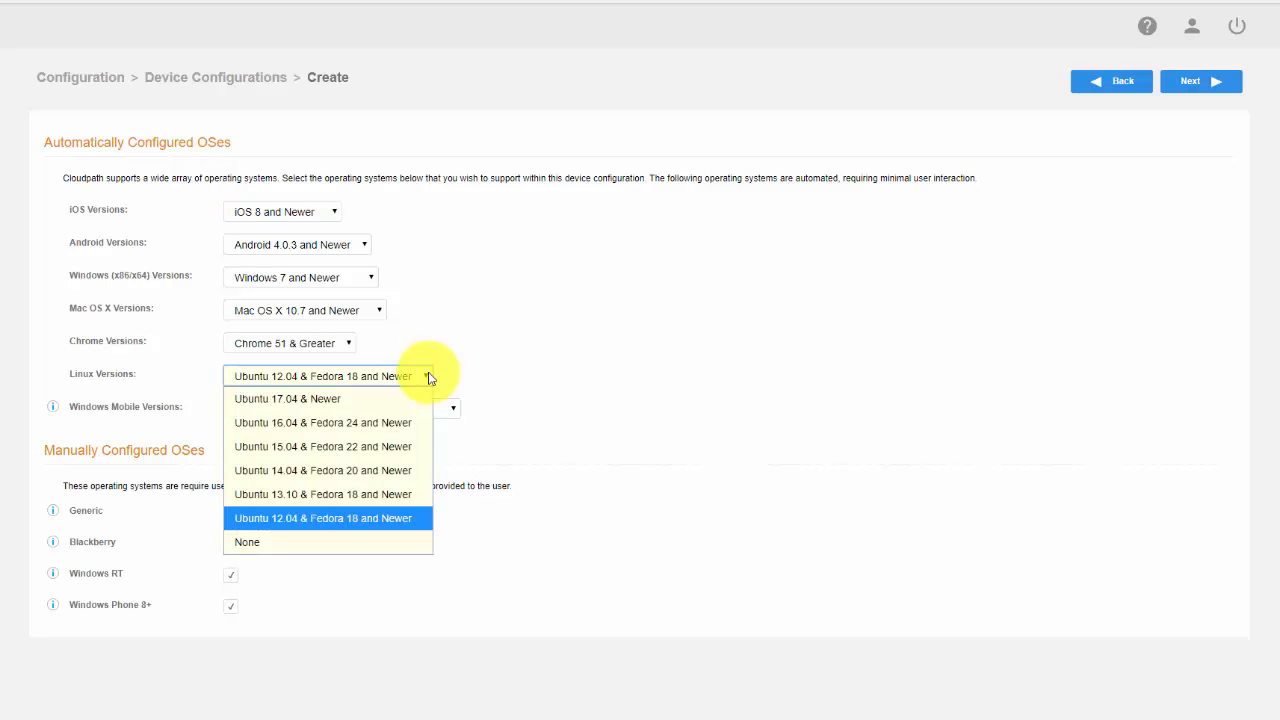
click(349, 470)
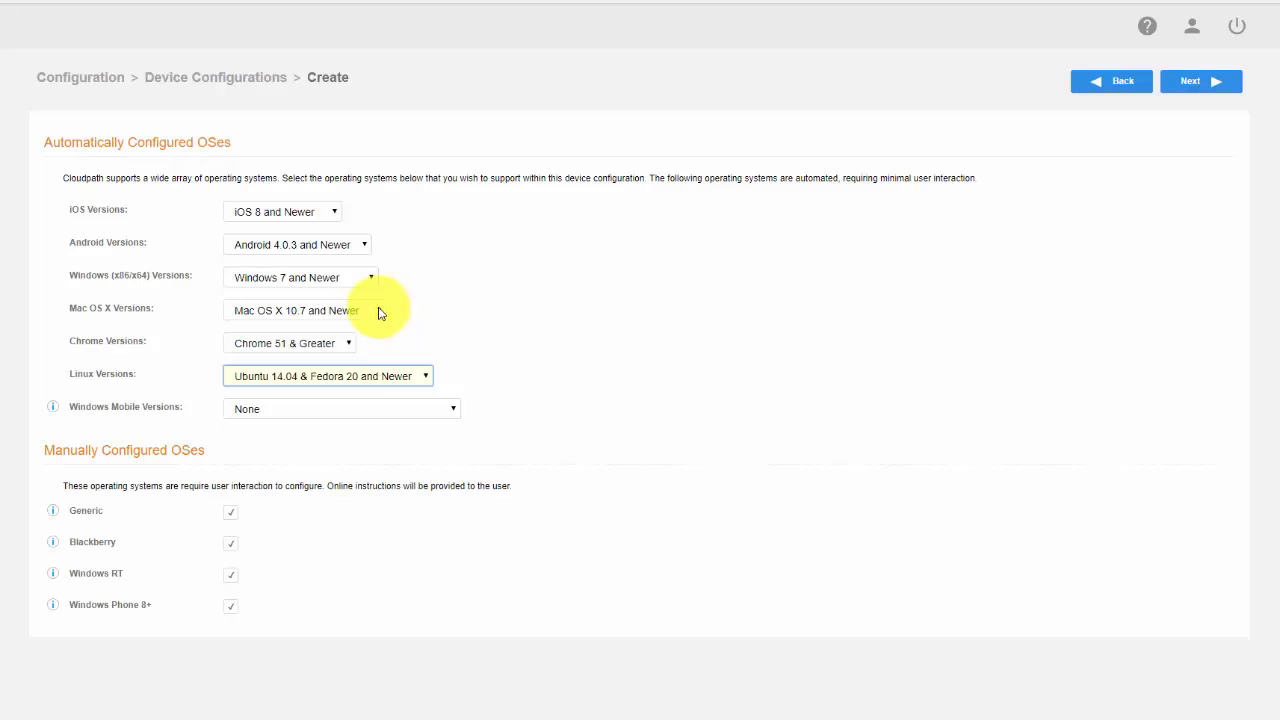
click(379, 312)
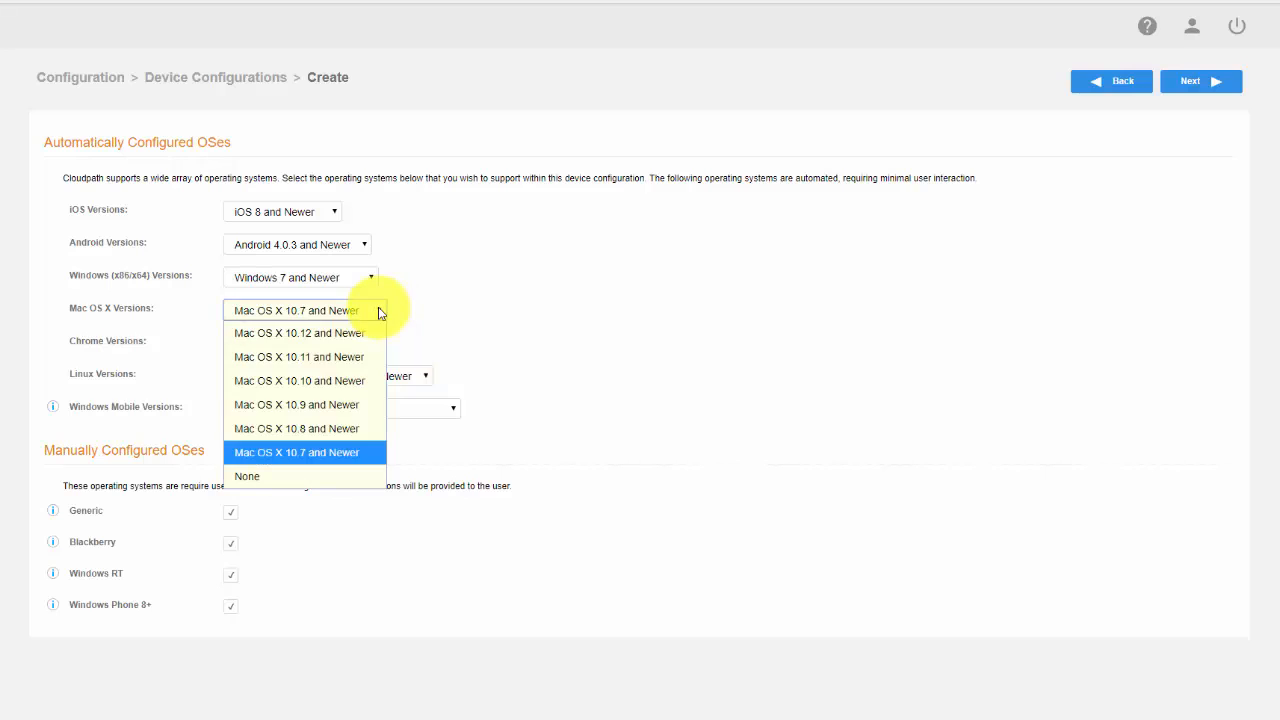
click(343, 405)
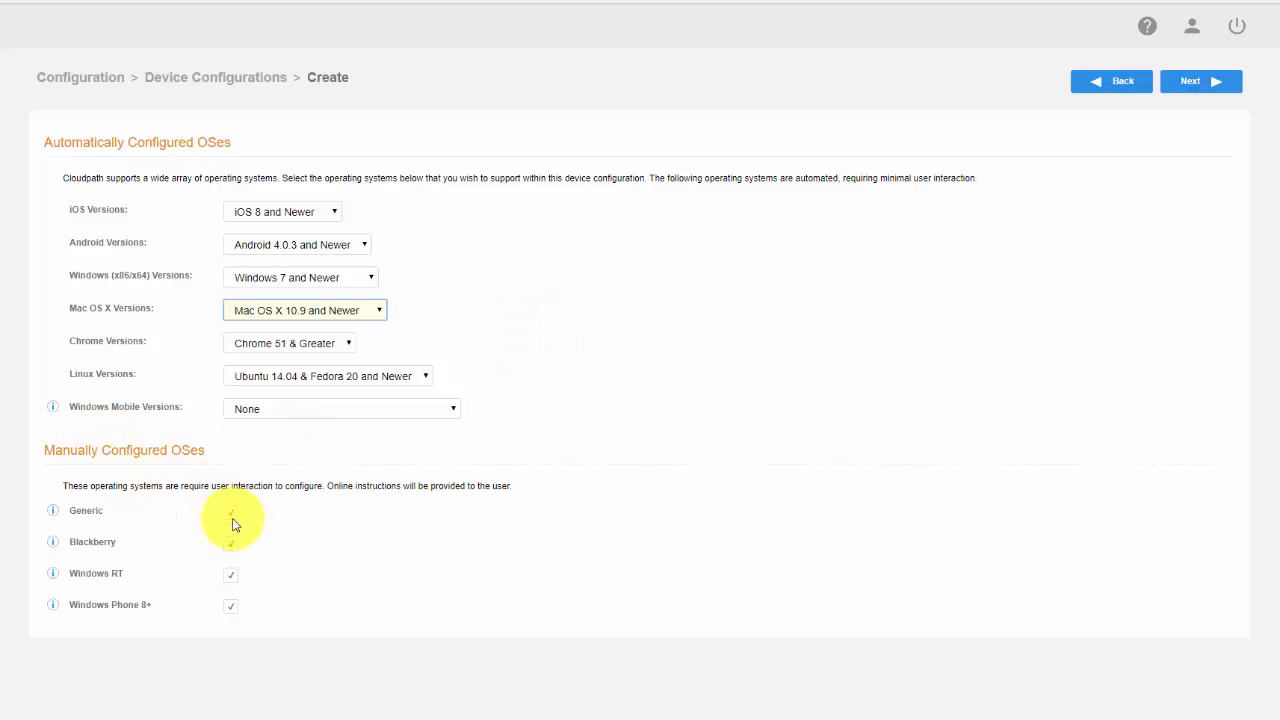
Exclude Blackberry and Windows RT from the manually configured systems, and finish the device configuration with the onboard RADIUS server and no additional options
click(233, 550)
click(231, 578)
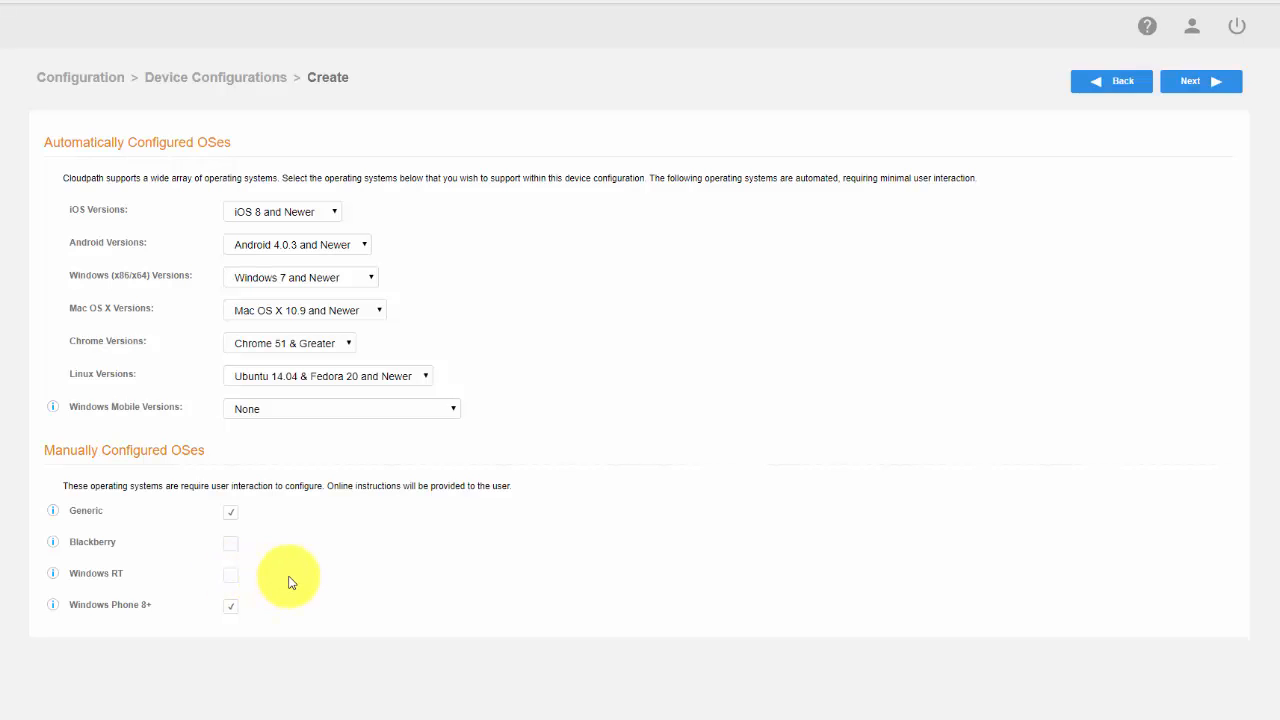
click(1195, 88)
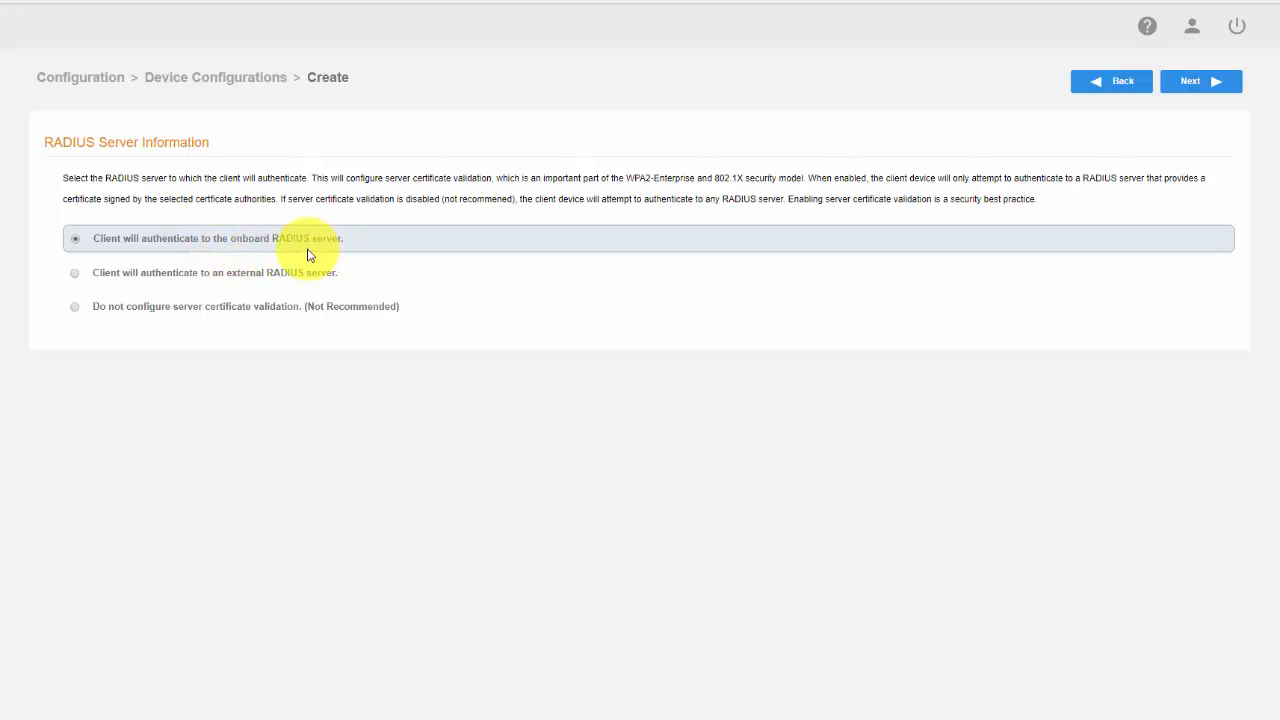
click(1215, 87)
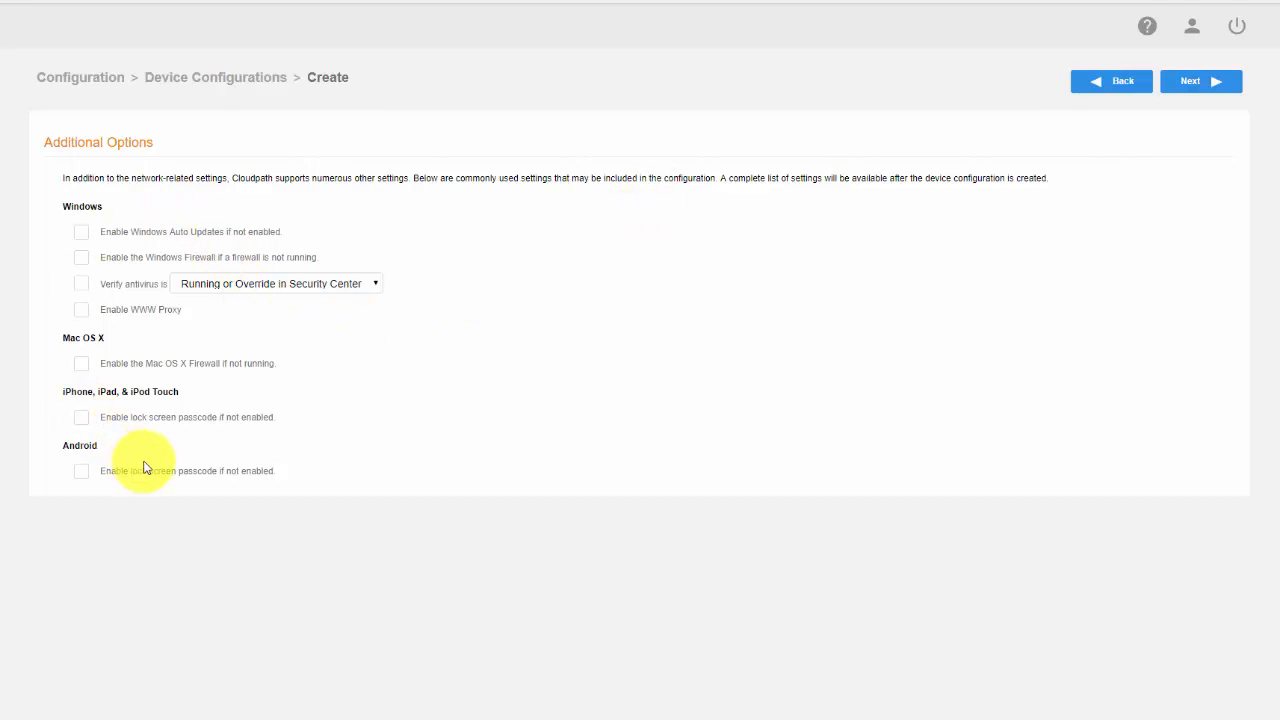
click(1207, 91)
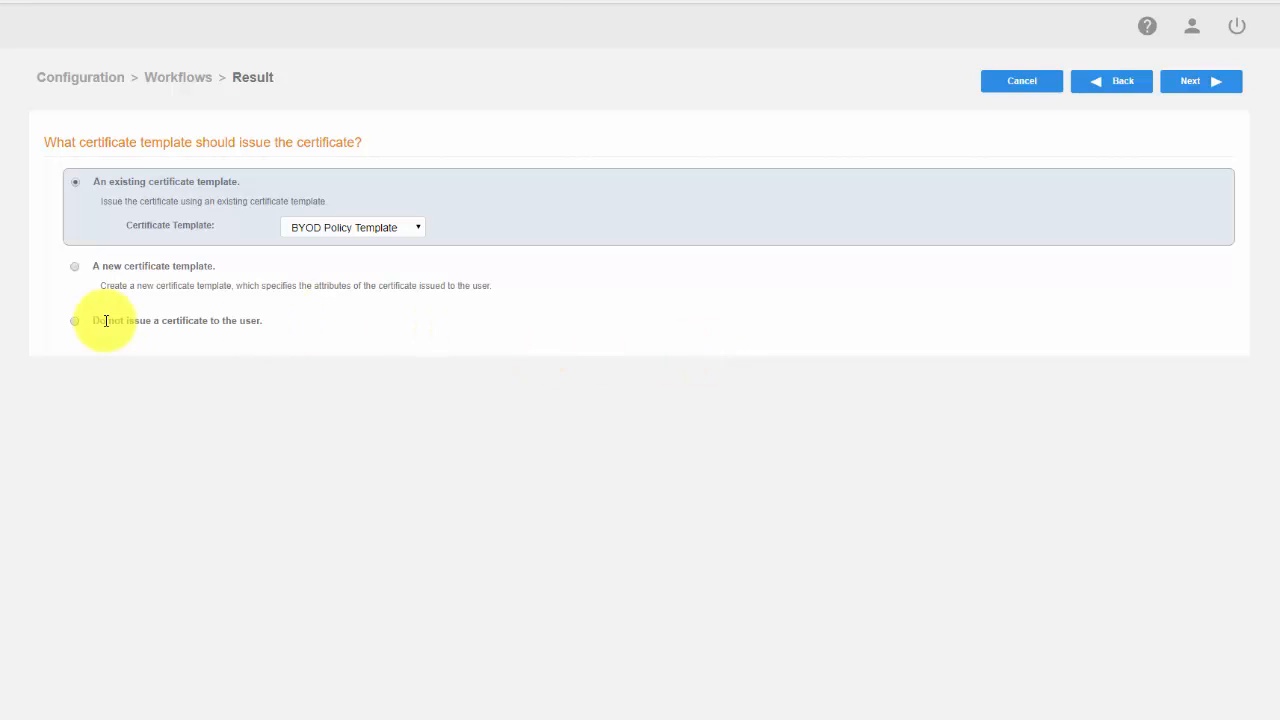
Create a new certificate template signed by the onboard Lab Intermediate CA I
click(75, 268)
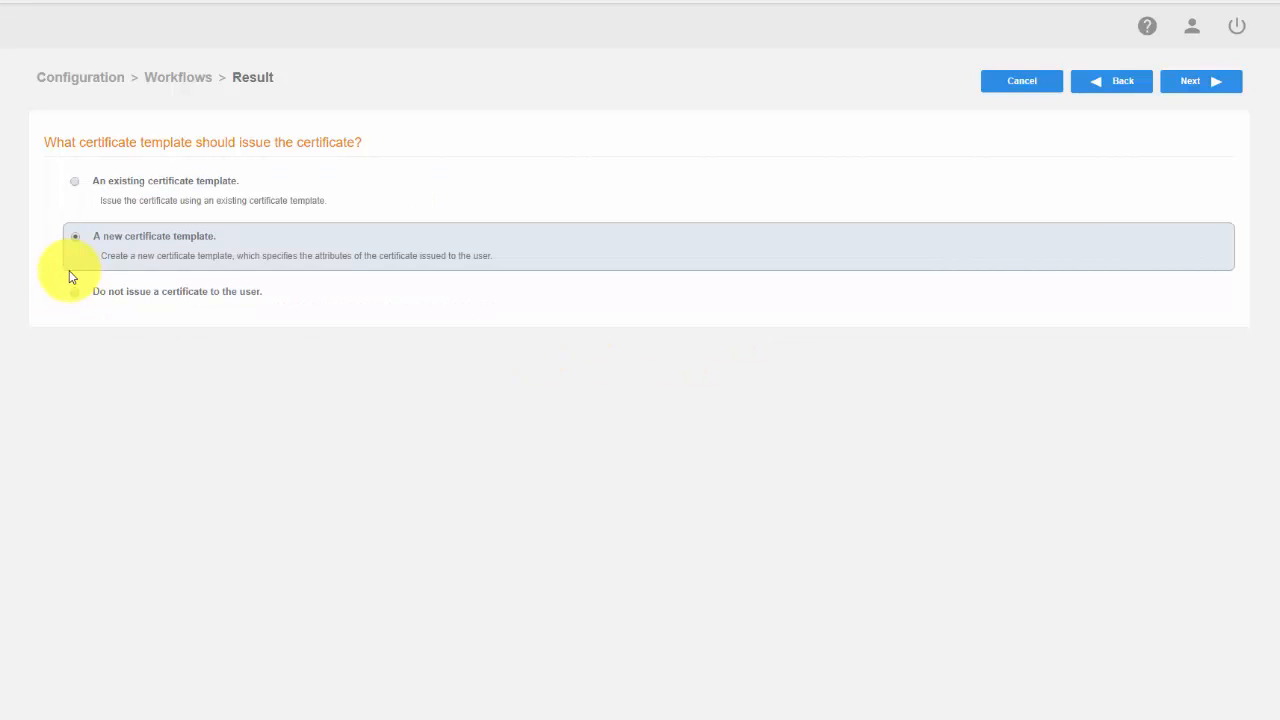
click(1197, 84)
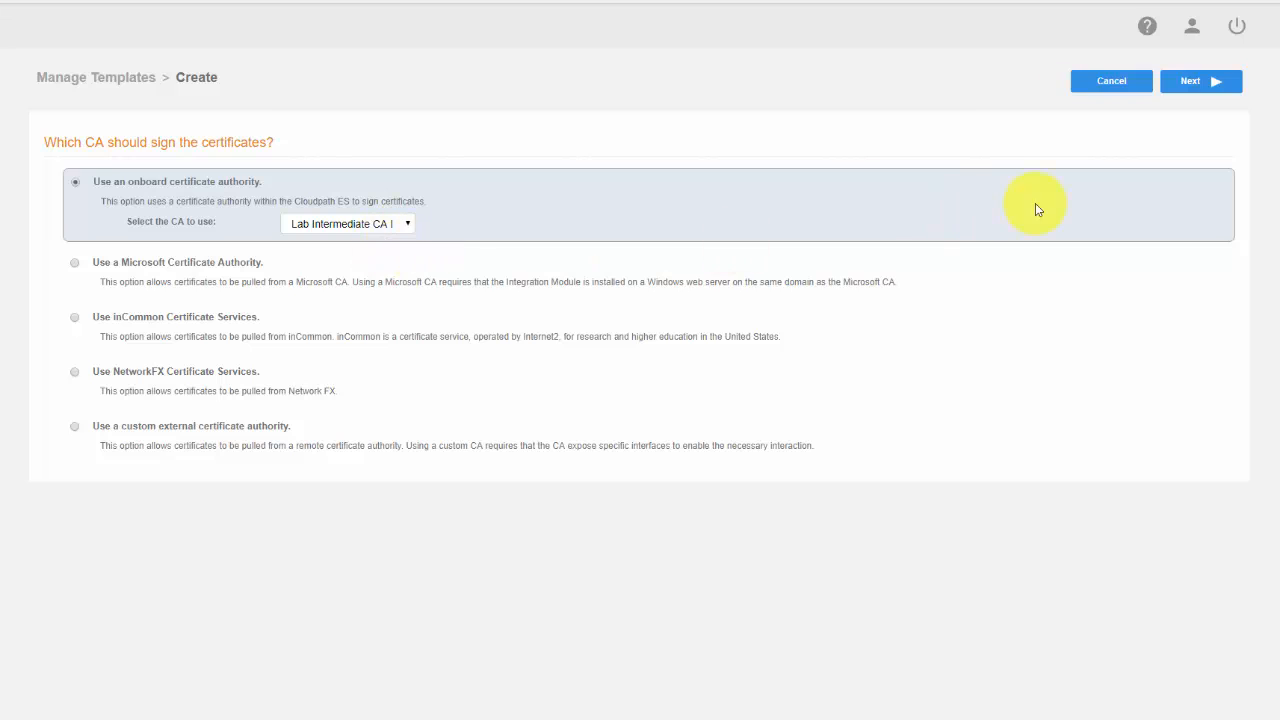
click(1205, 86)
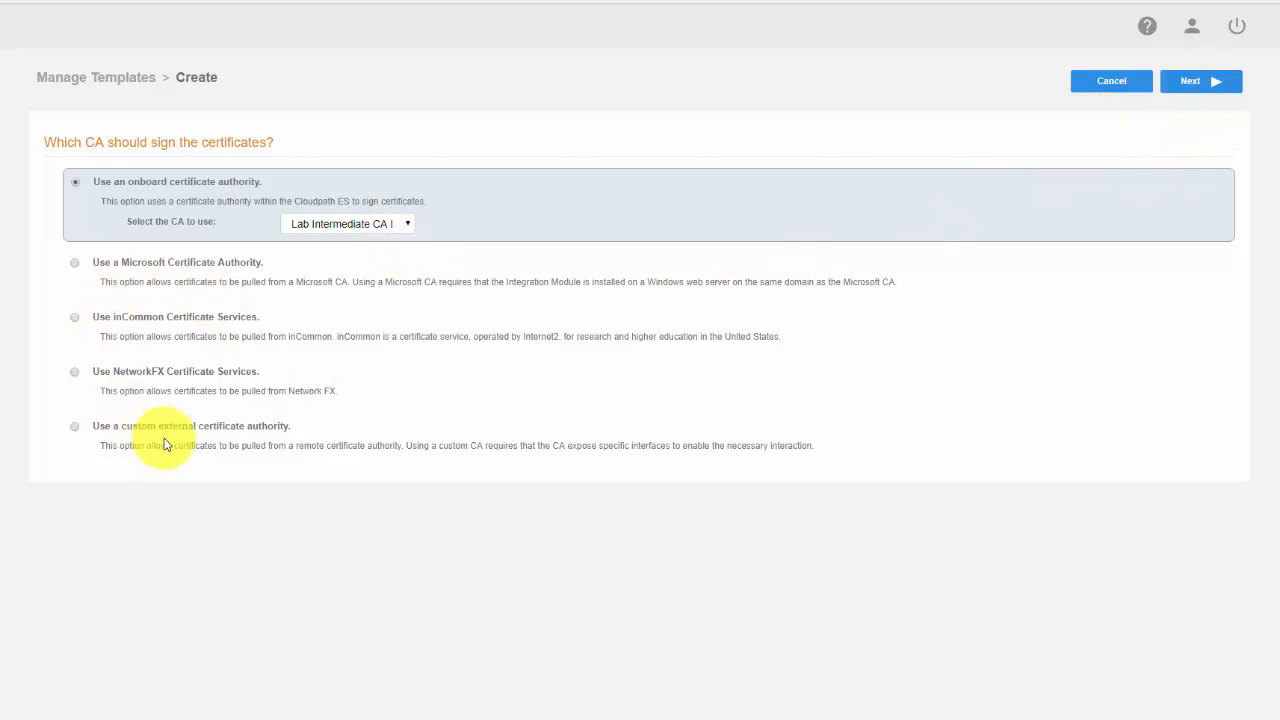
click(1198, 88)
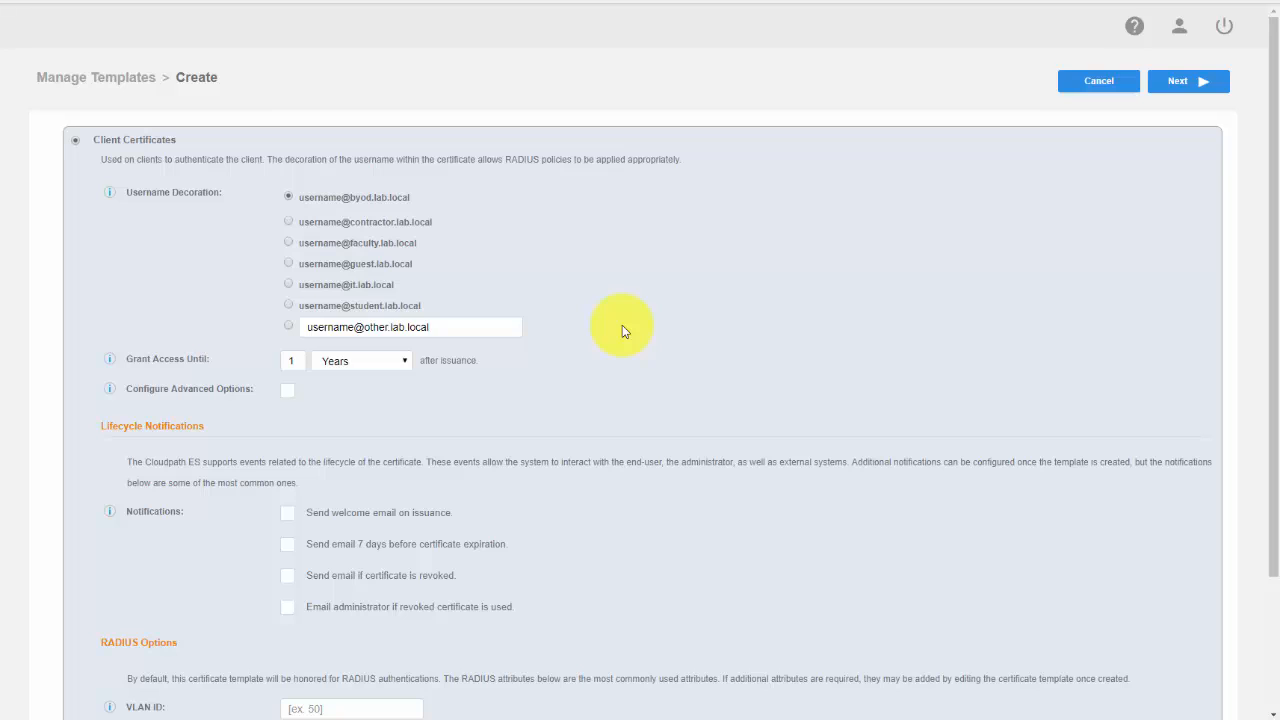
Use the it.lab.local username decoration for the client certificates and grant access until 1 year after issuance
click(289, 287)
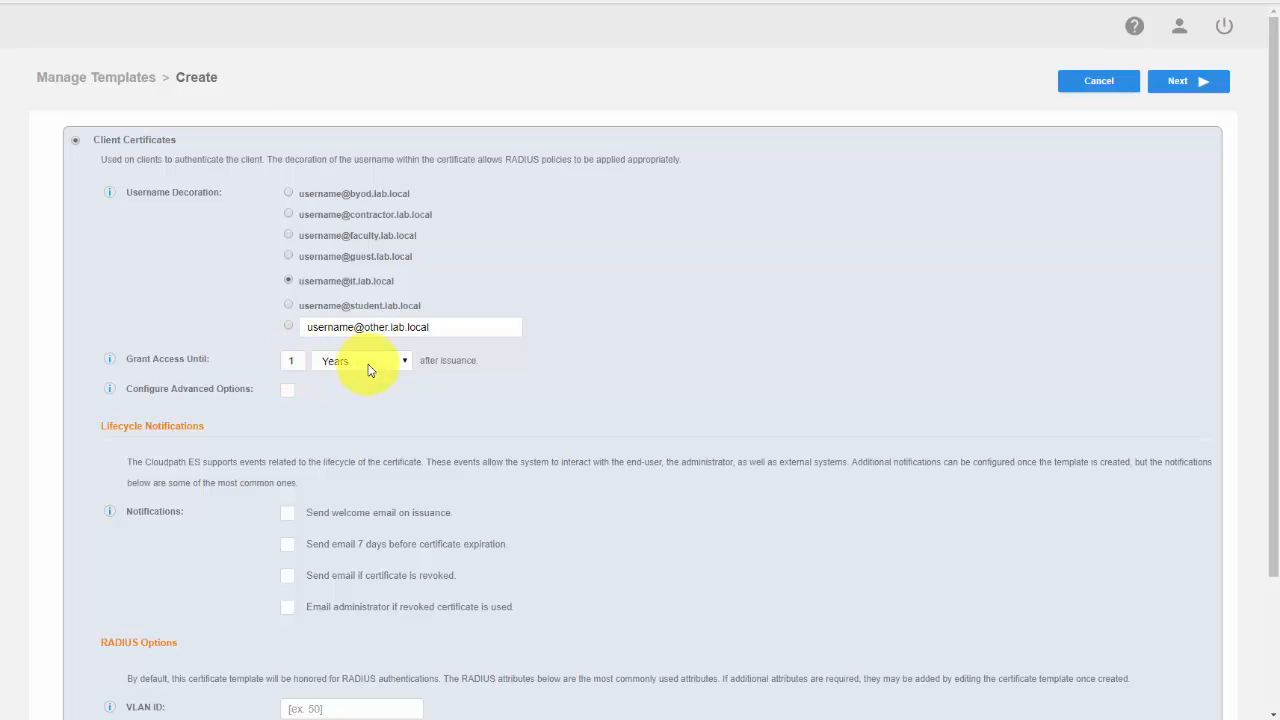
click(405, 361)
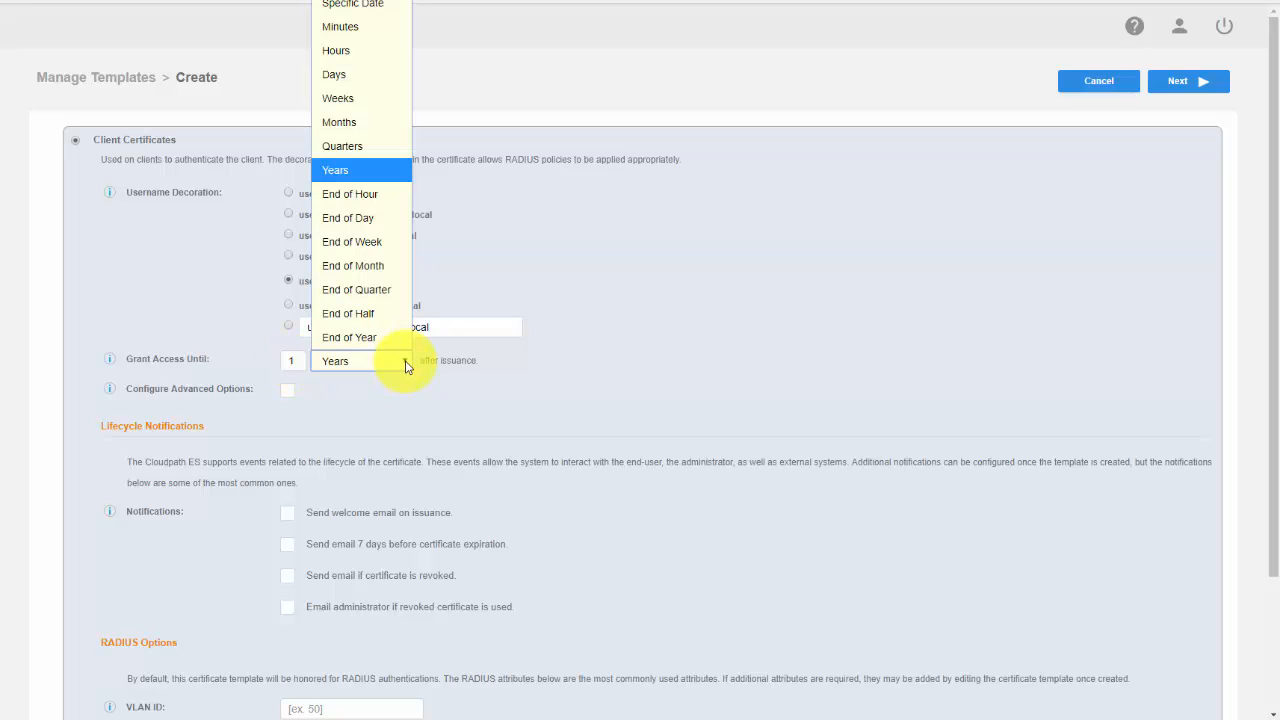
click(450, 366)
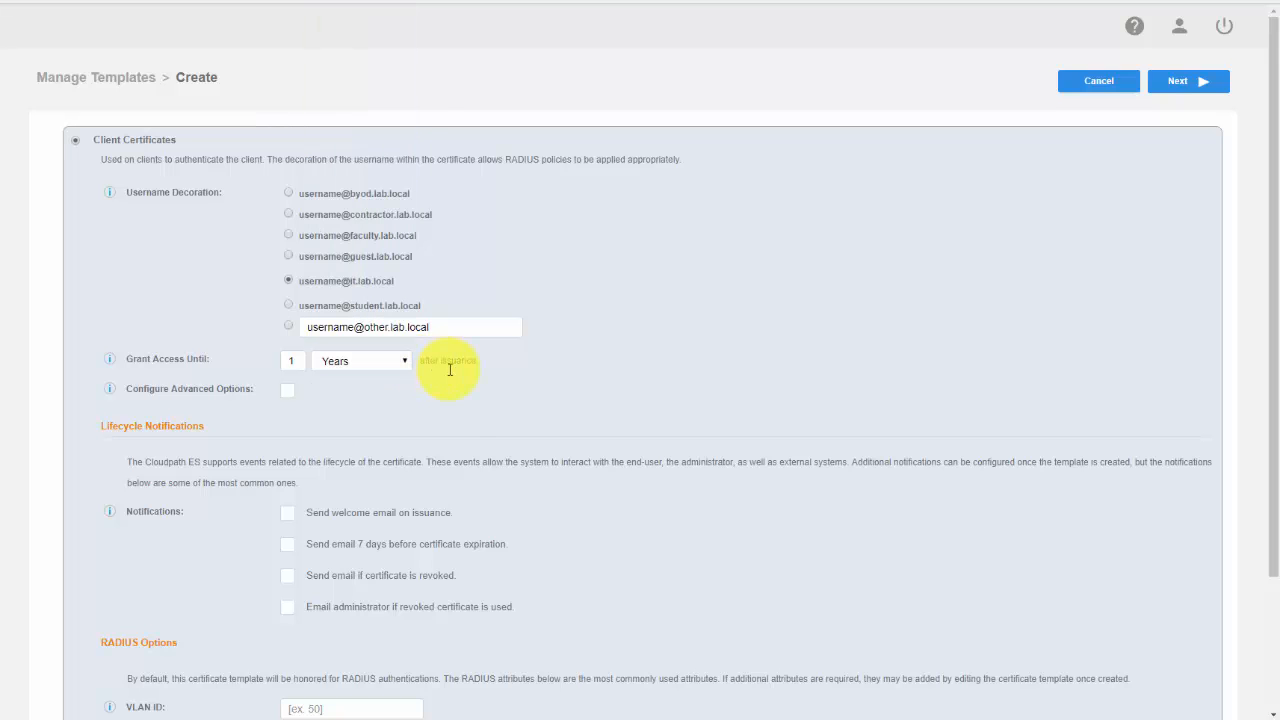
Assign VLAN ID 10 in the certificate template's RADIUS options and finish creating the template without any lifecycle notifications
scroll(450, 435, down, 1)
scroll(450, 435, down, 1)
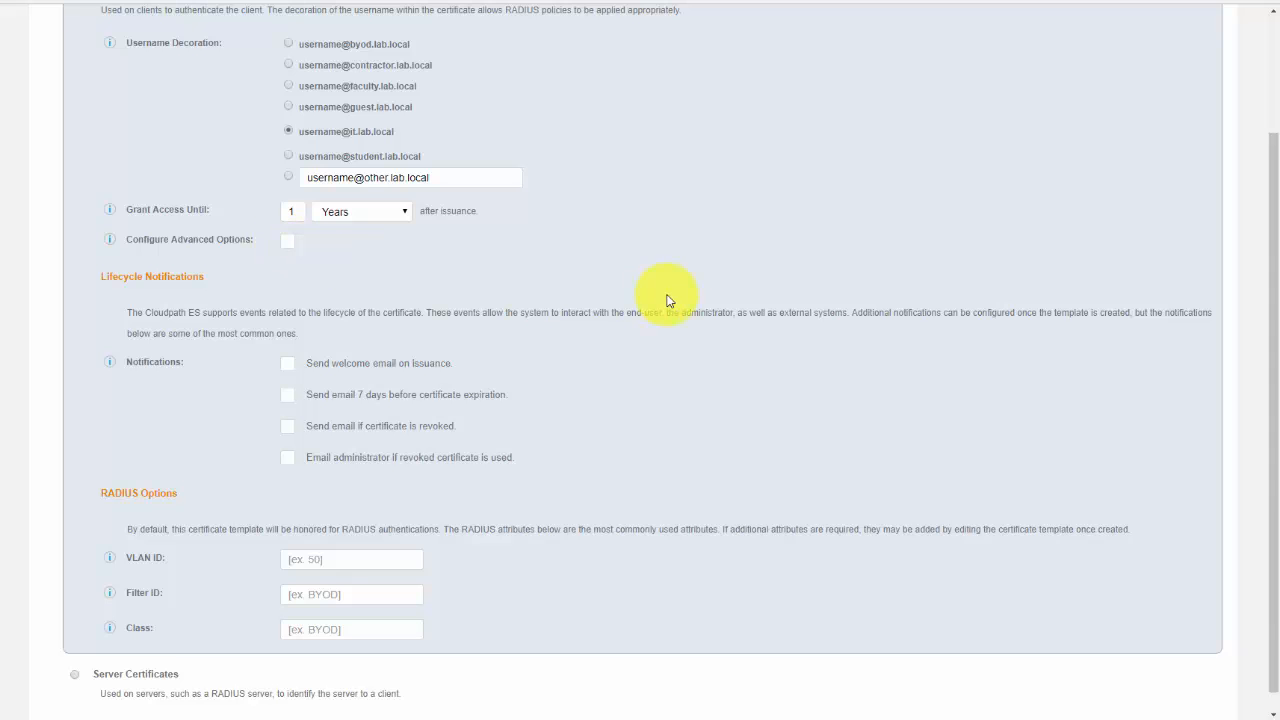
scroll(666, 294, down, 1)
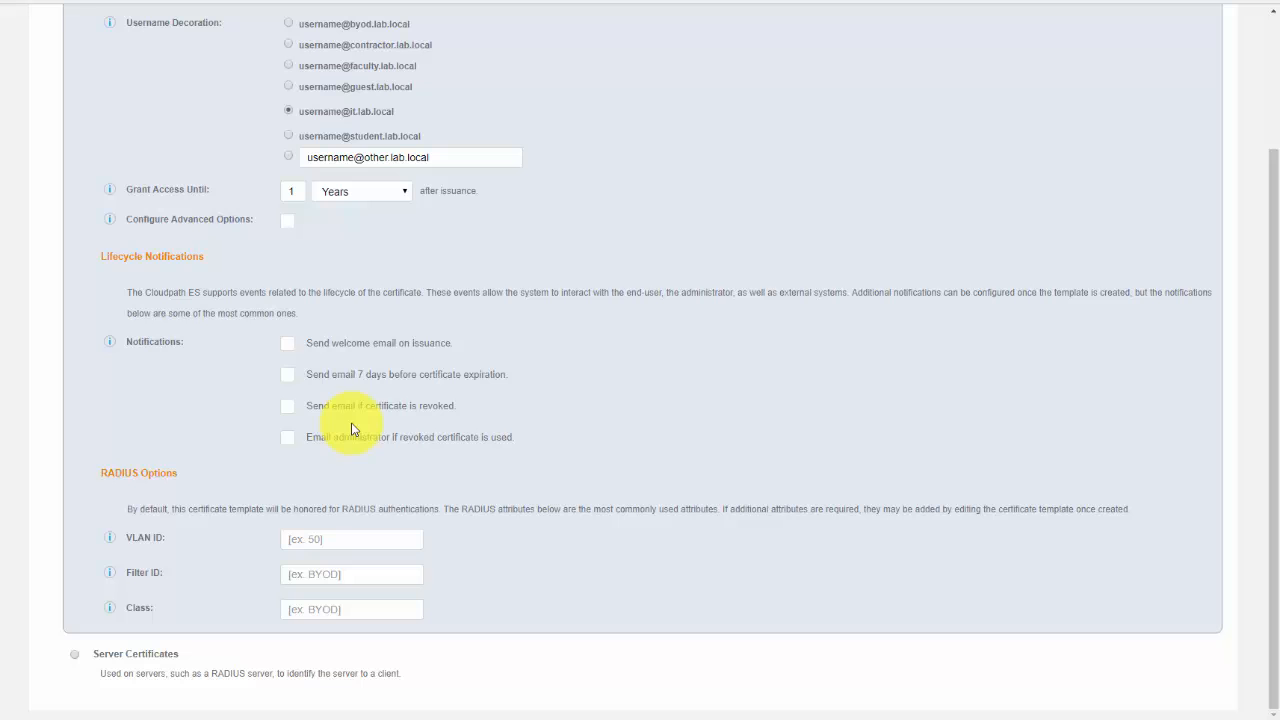
scroll(340, 432, up, 2)
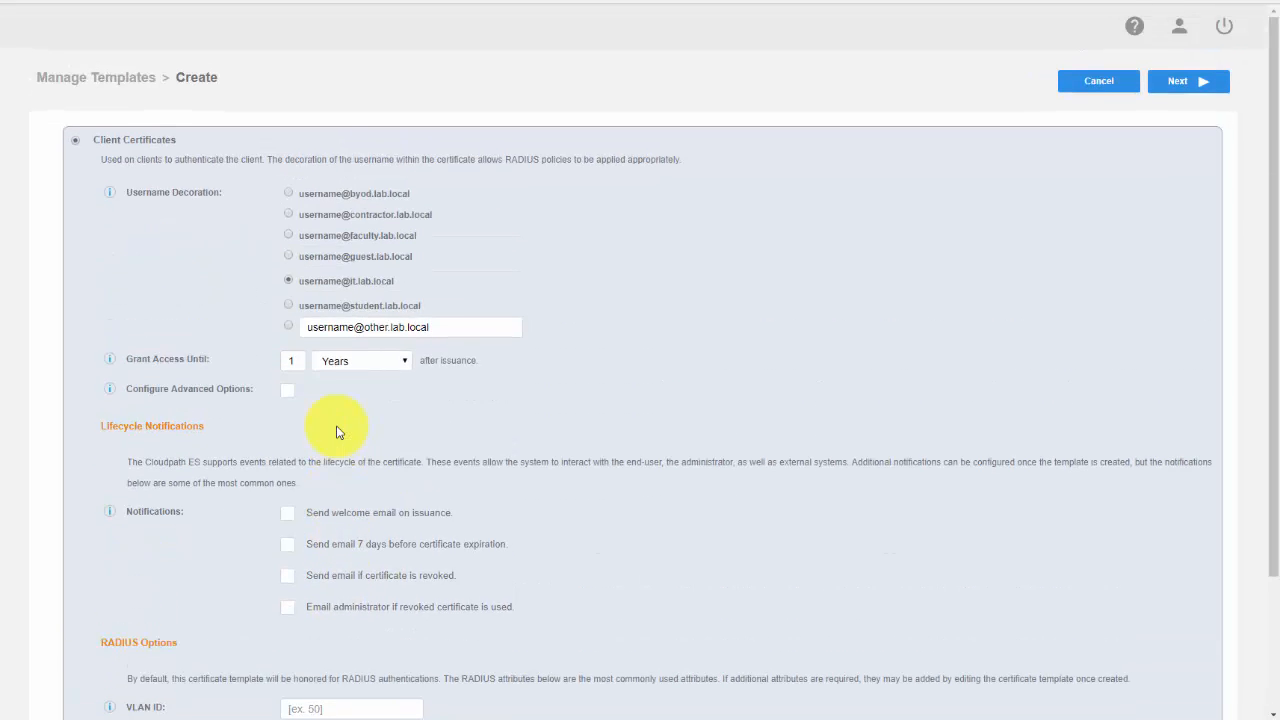
scroll(336, 432, down, 2)
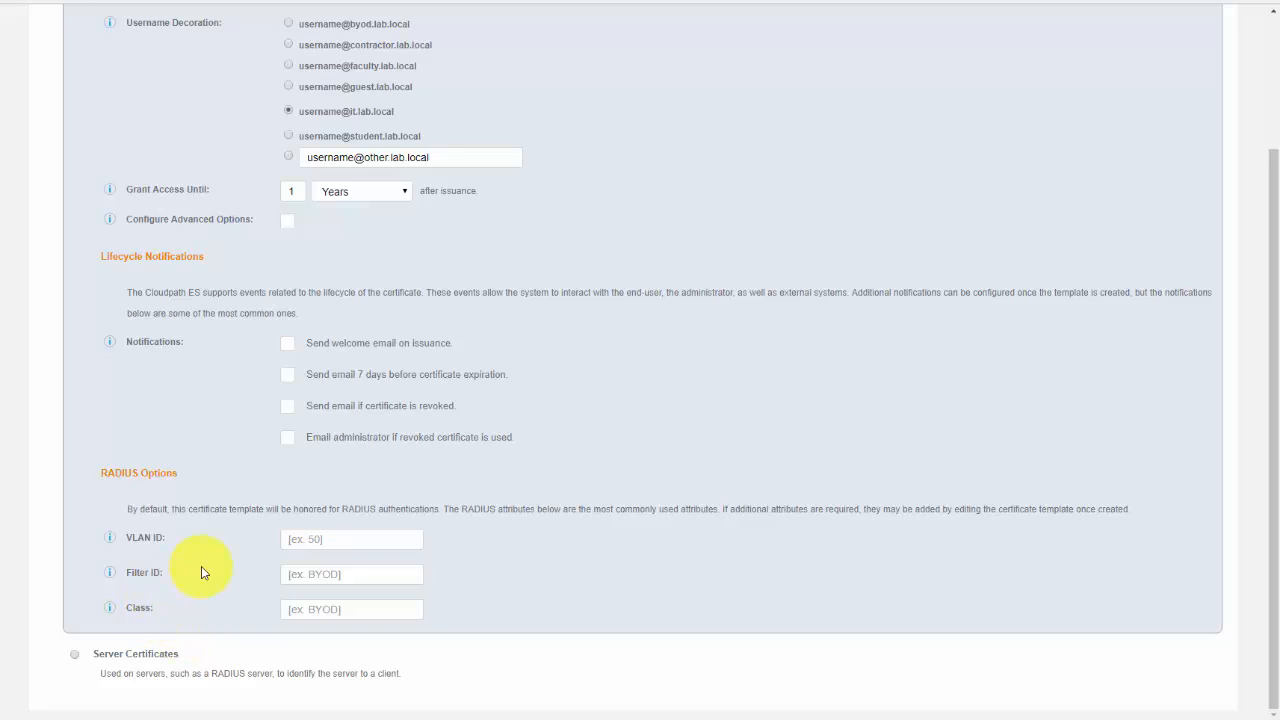
click(331, 539)
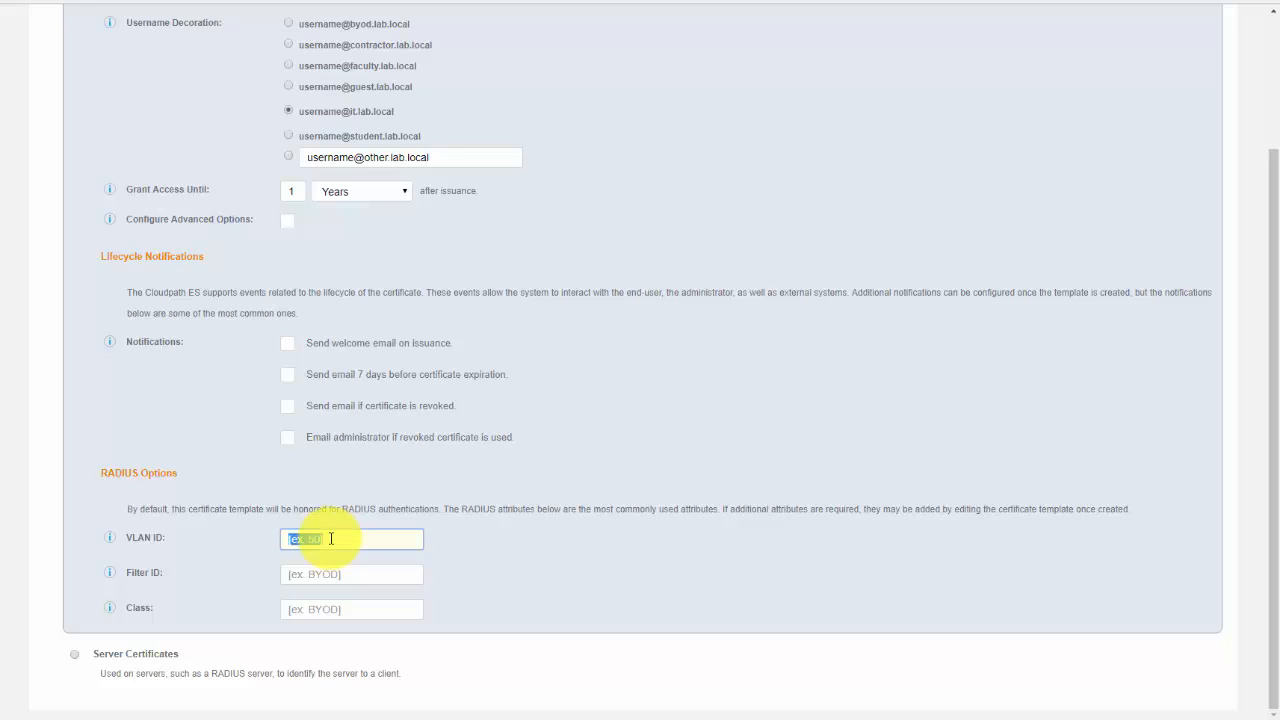
text(10)
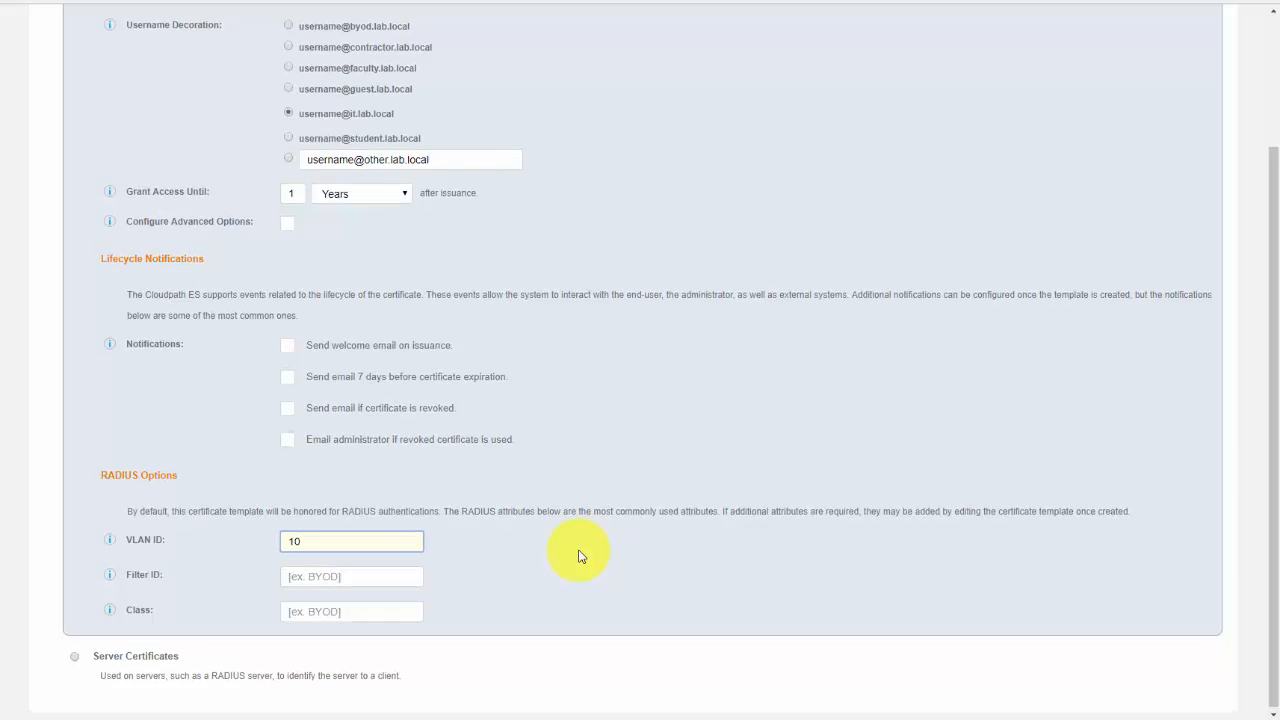
scroll(578, 556, up, 2)
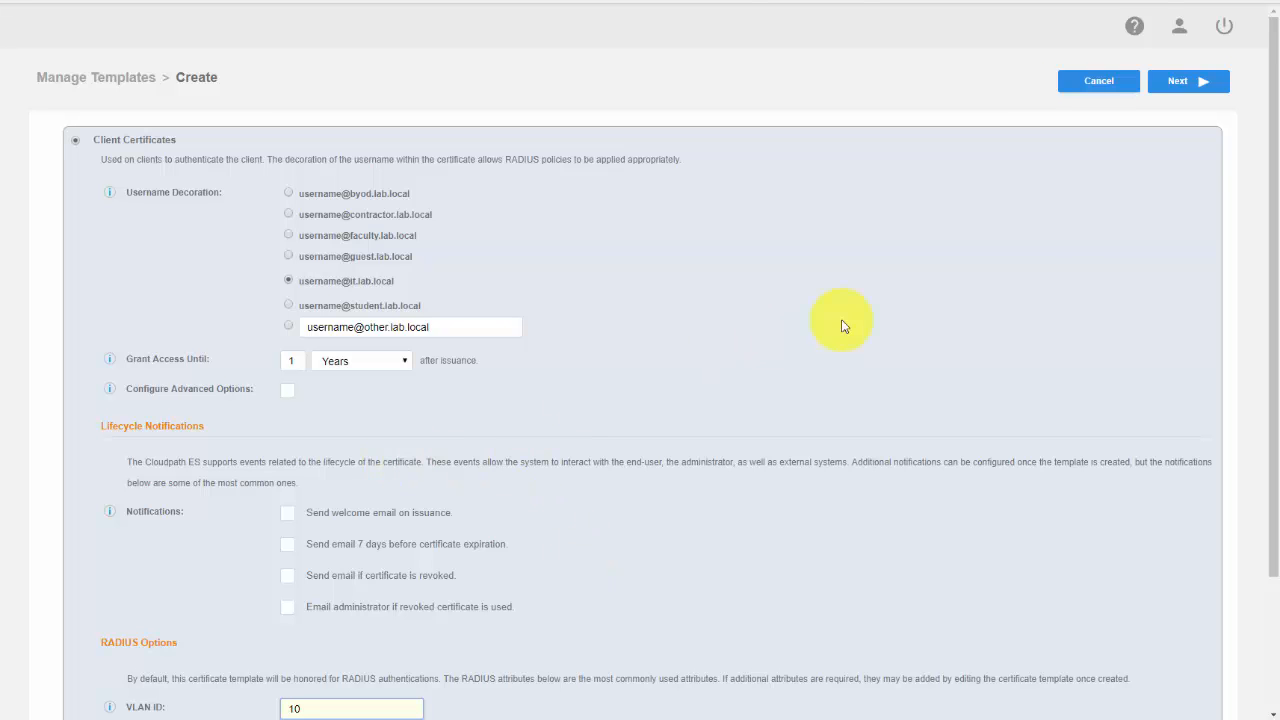
click(1181, 88)
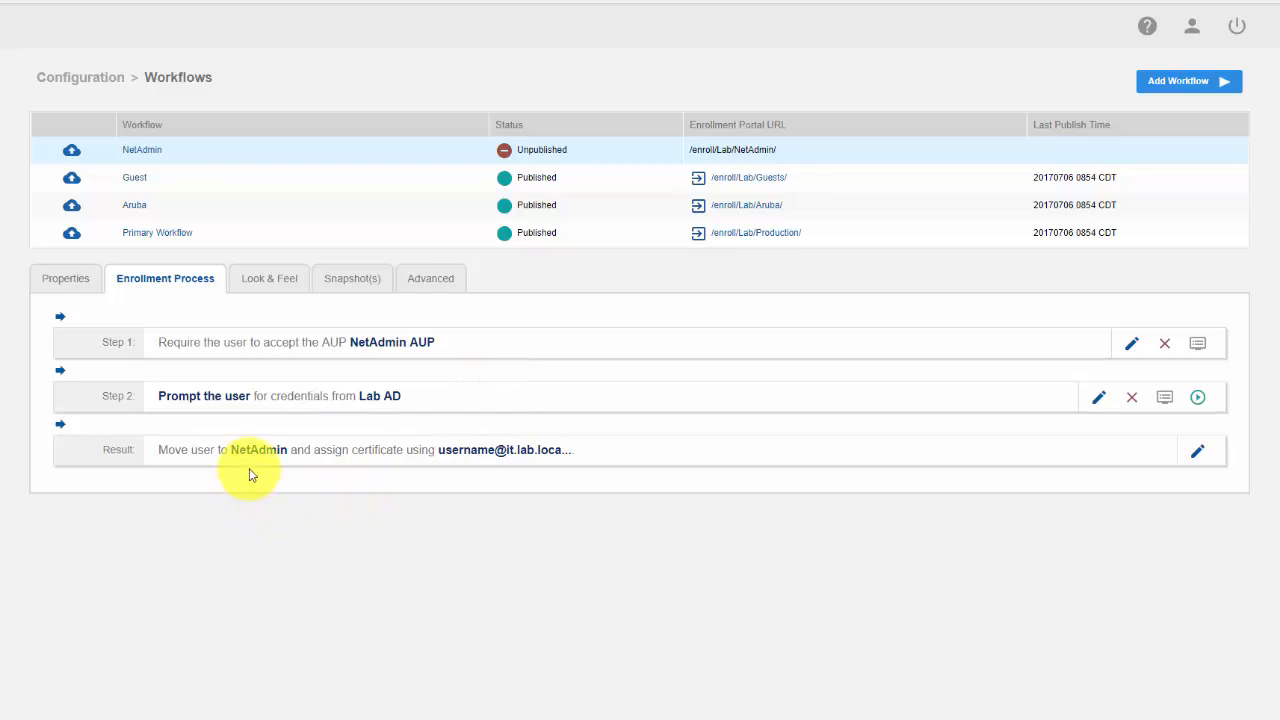
Add a Wired 802.1X Network to the networks installed by the NetAdmin device configuration
mouse_move(253, 455)
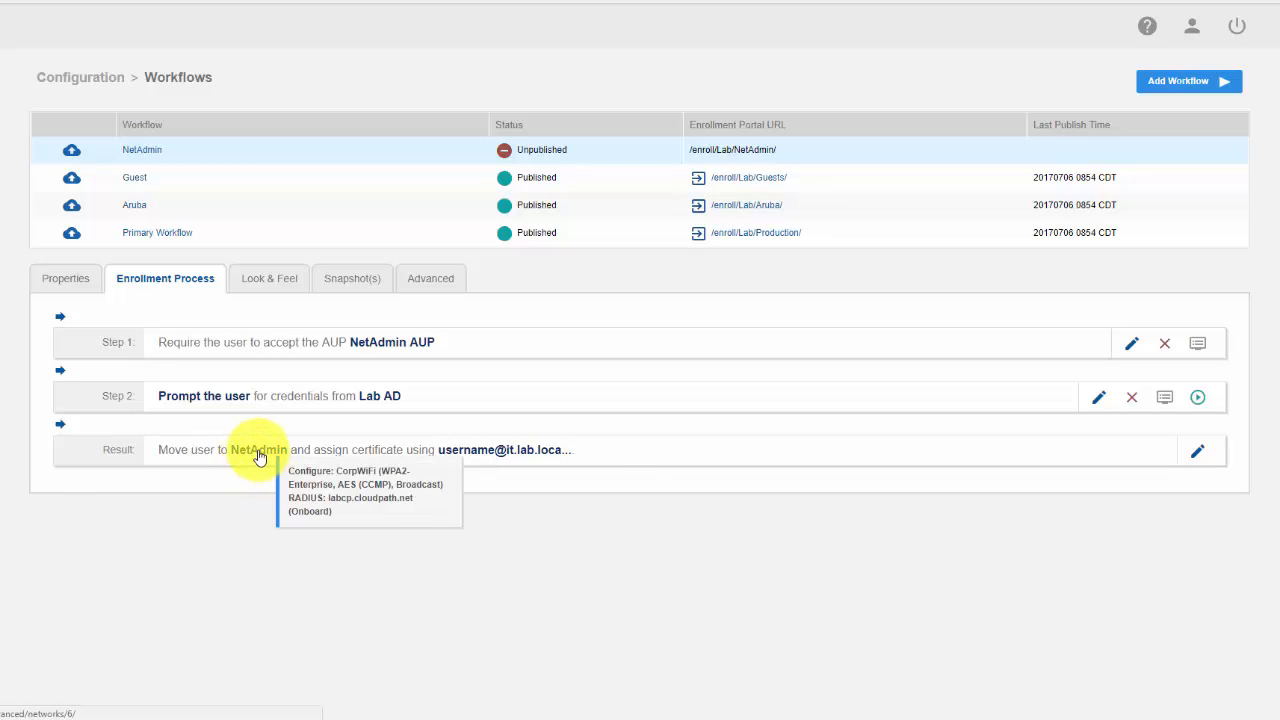
click(258, 453)
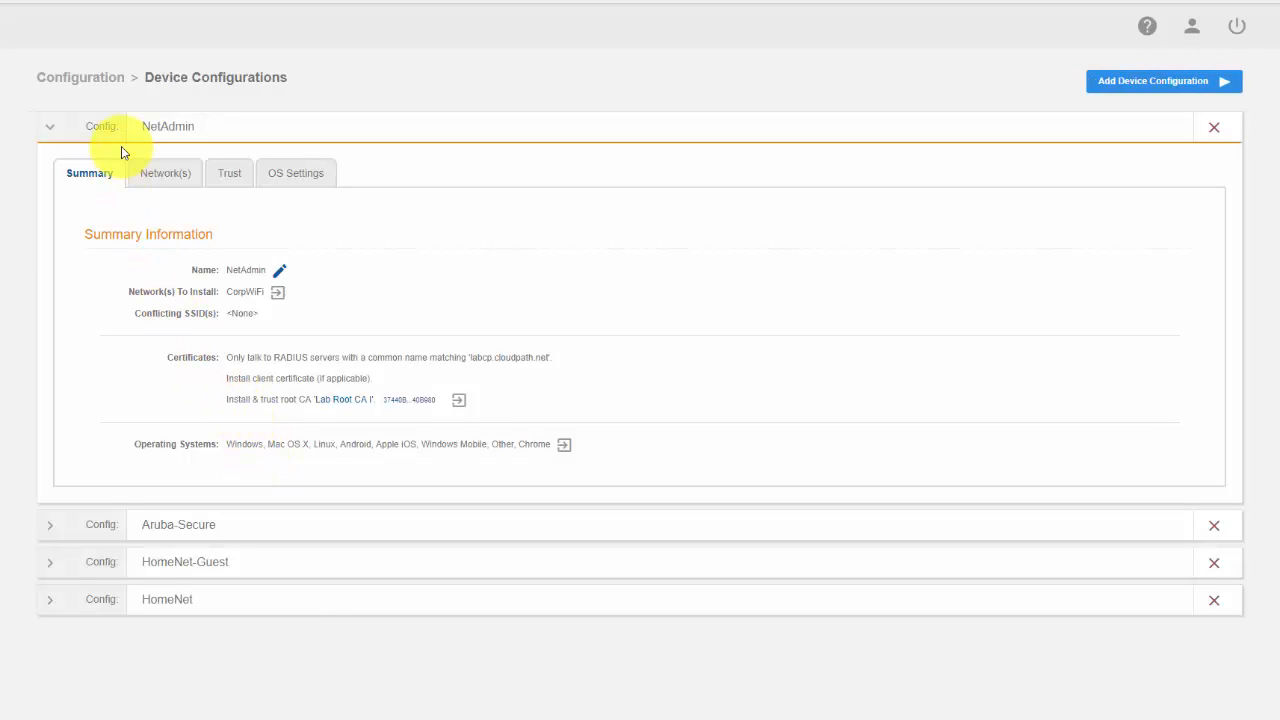
click(164, 176)
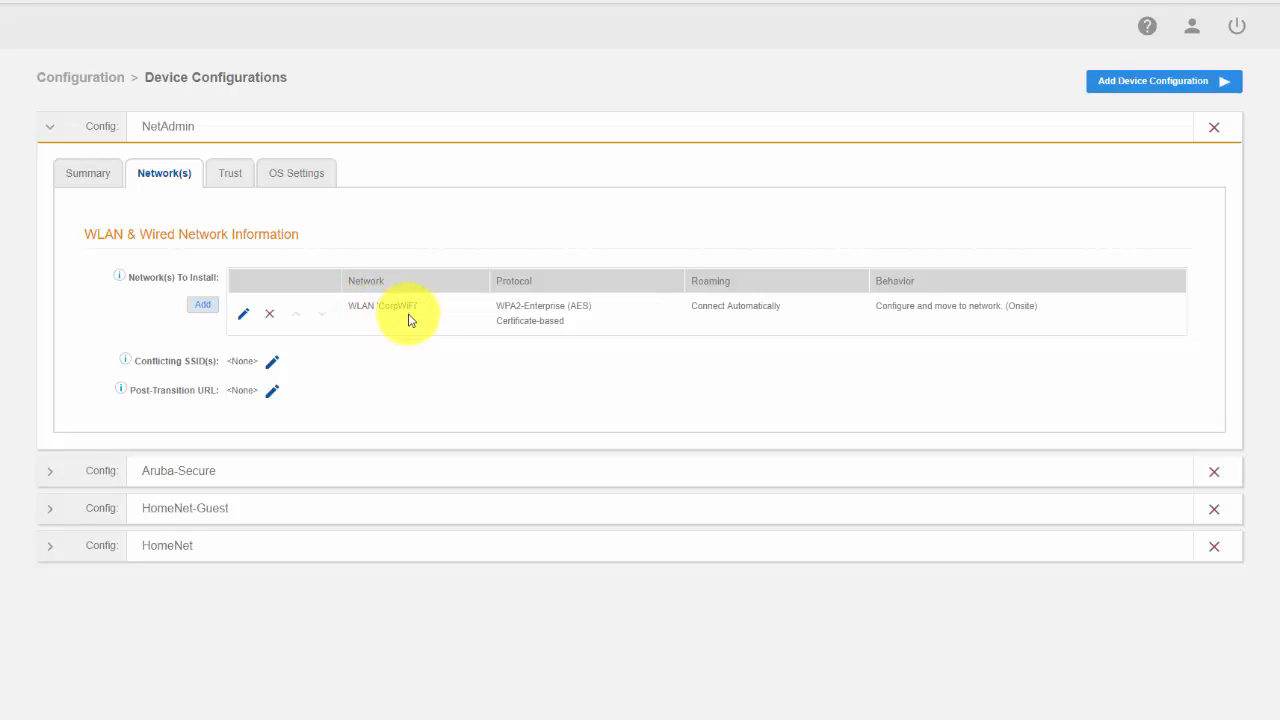
click(210, 313)
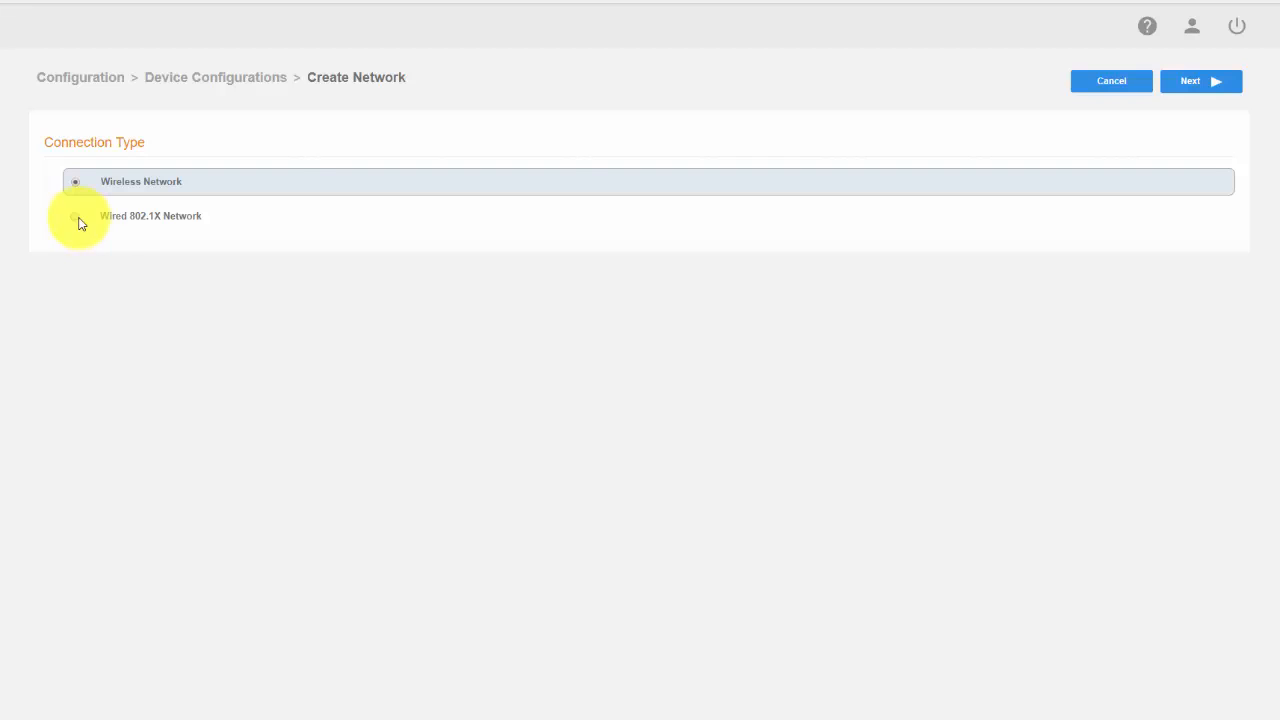
click(74, 219)
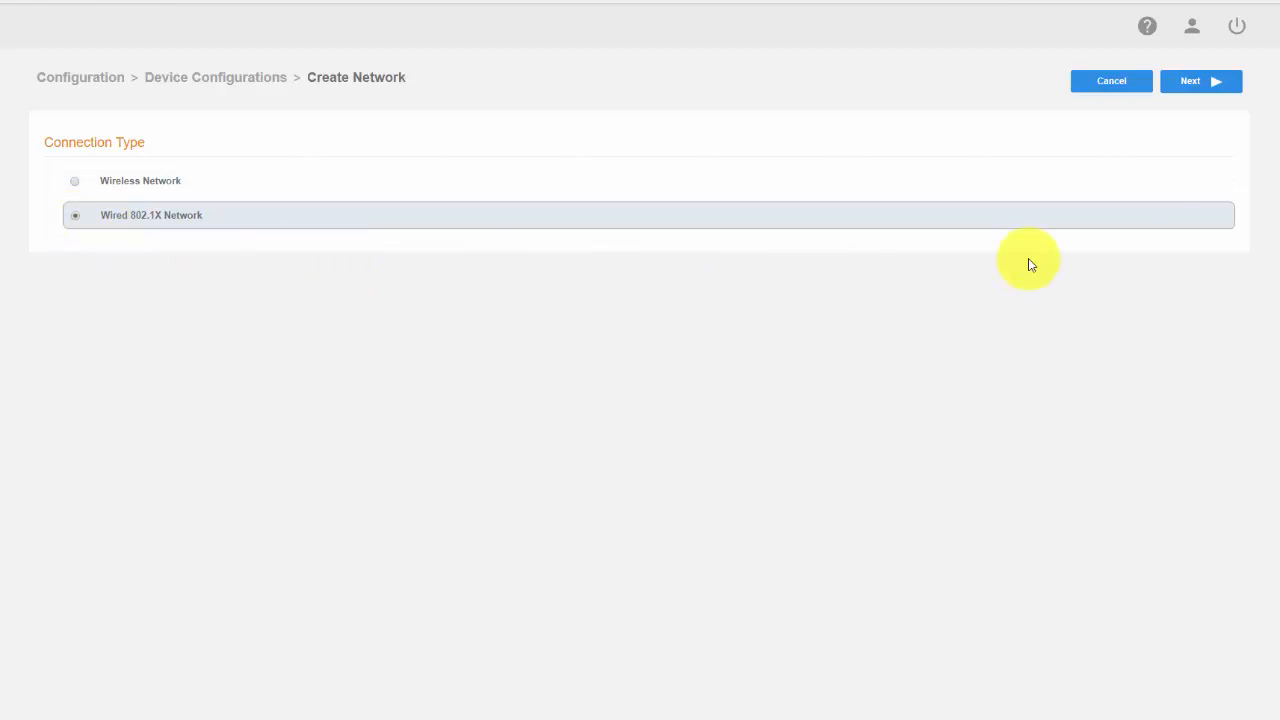
click(1195, 86)
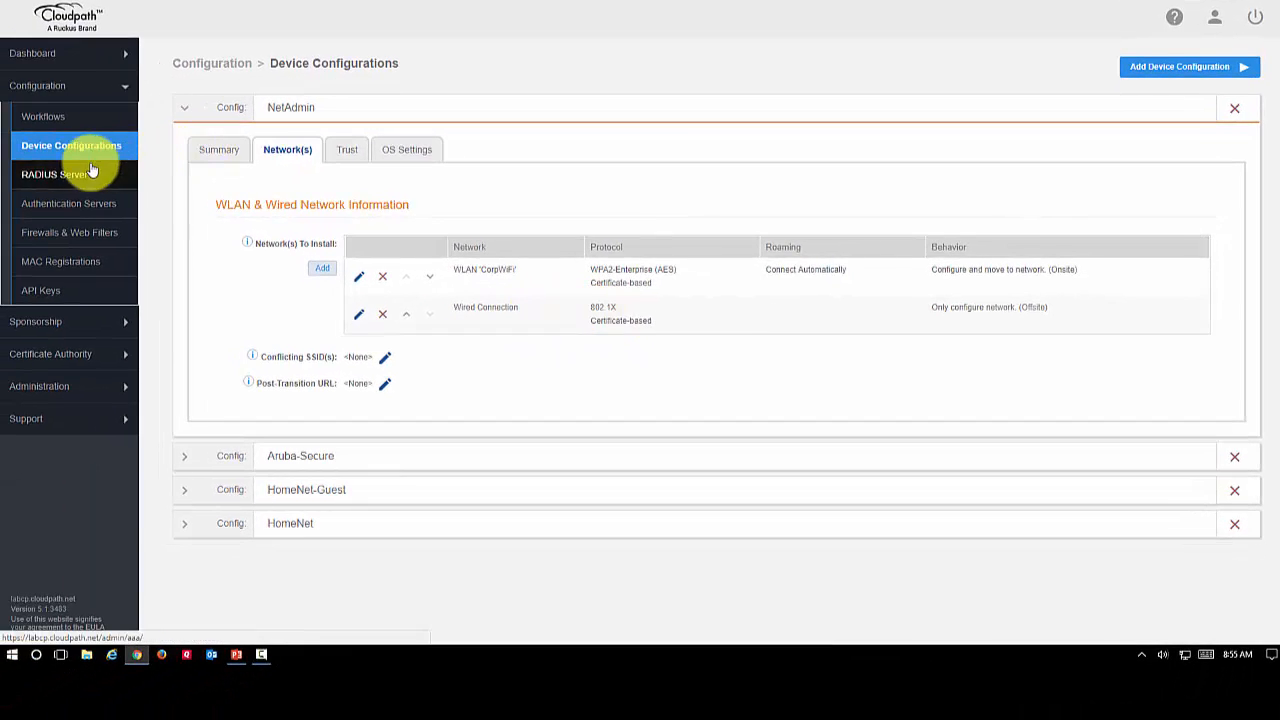
Publish the NetAdmin workflow by creating and activating a new snapshot with wizard version 5.0.676 (Newest)
click(52, 125)
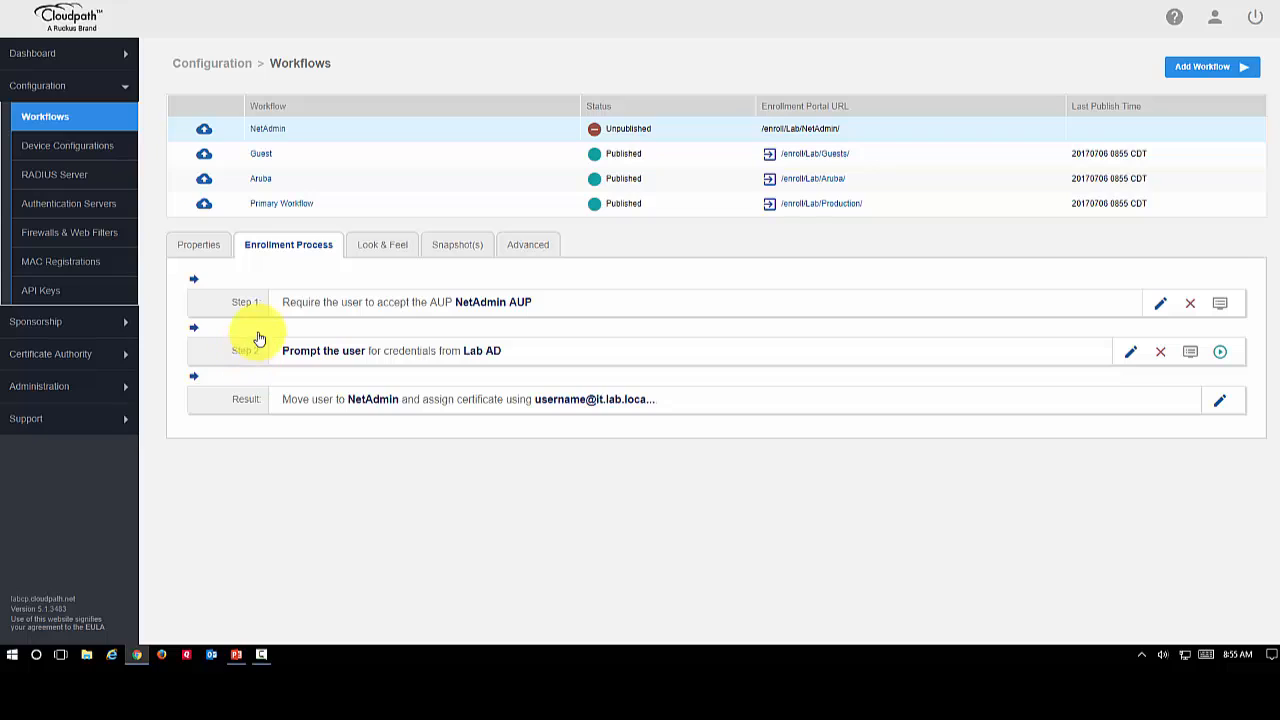
mouse_move(283, 285)
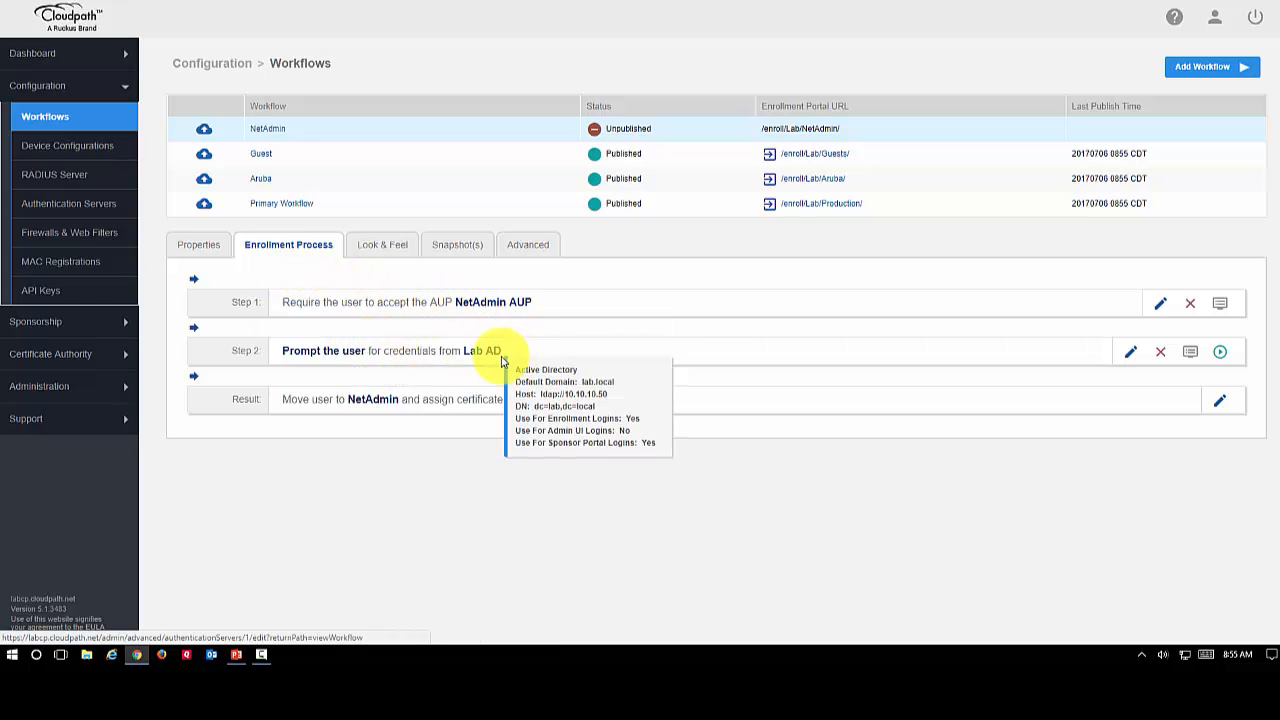
mouse_move(376, 408)
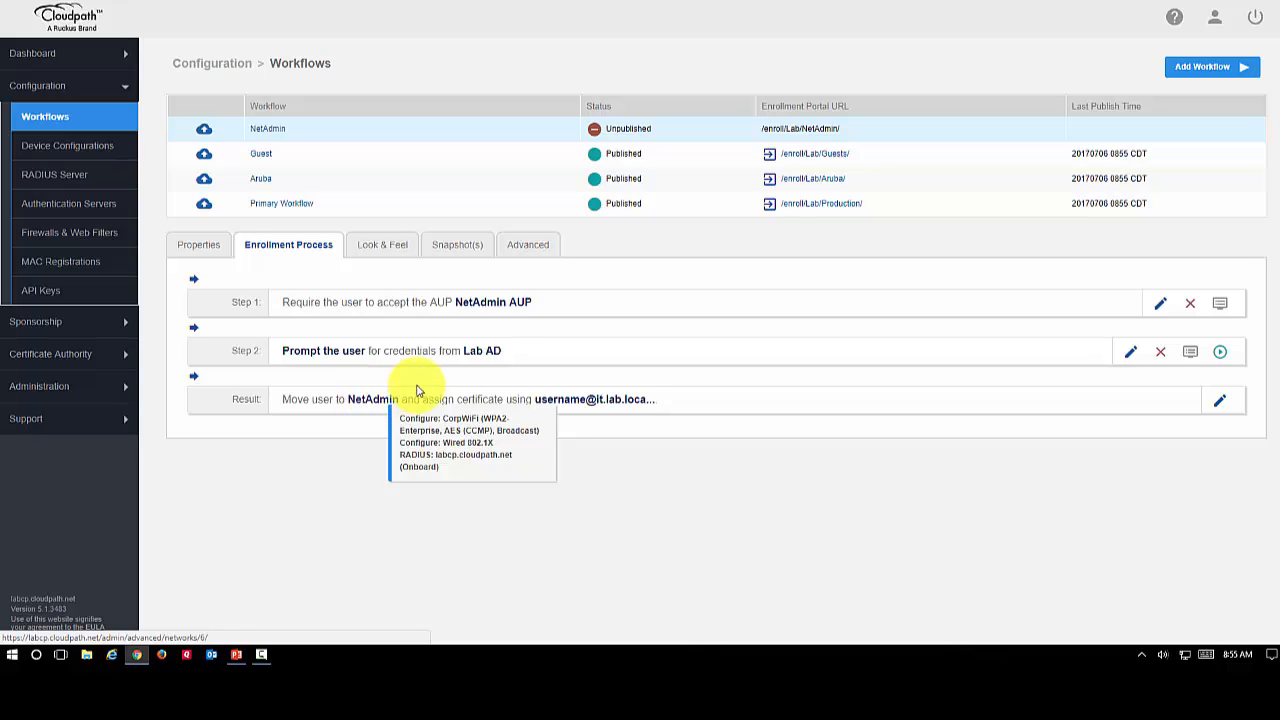
mouse_move(571, 403)
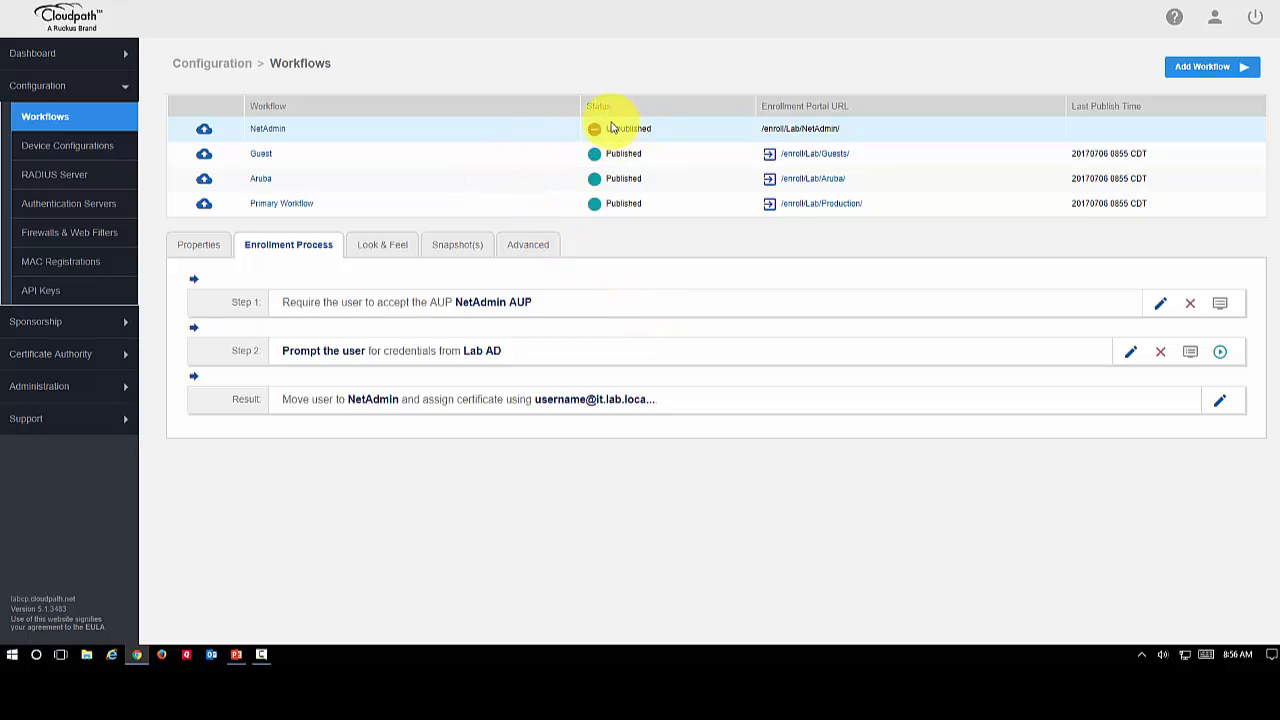
click(204, 134)
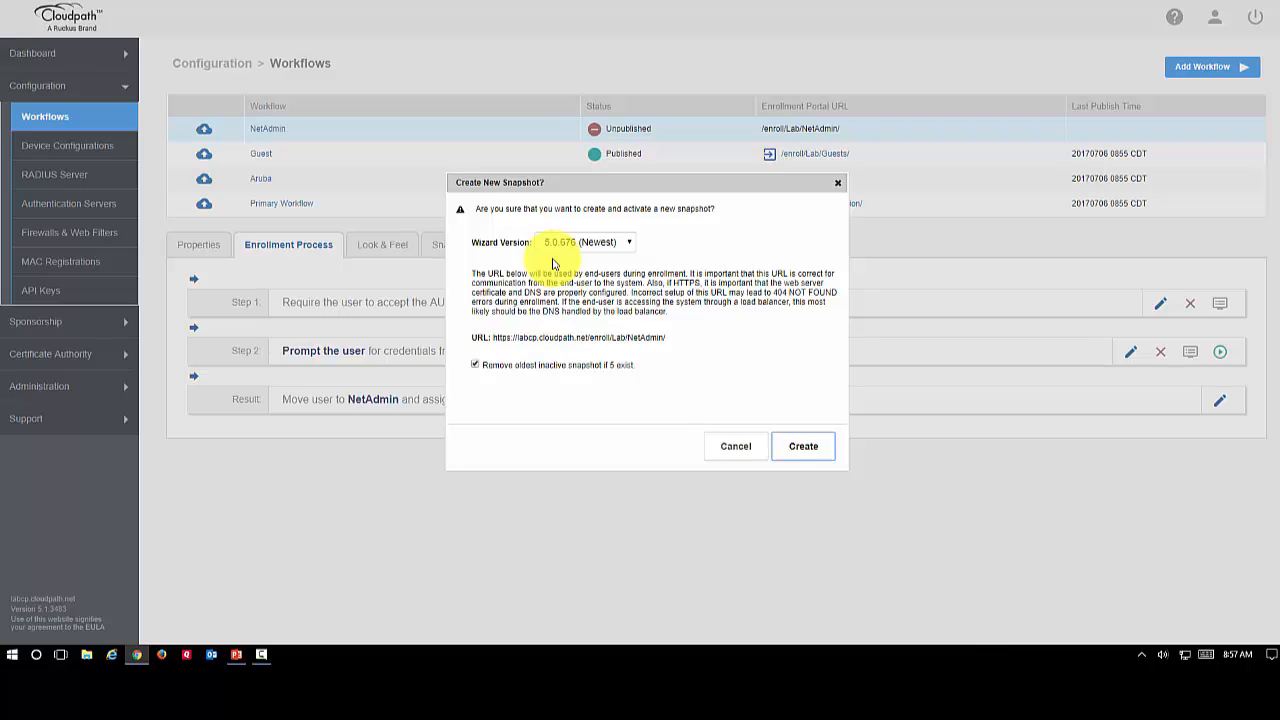
click(803, 448)
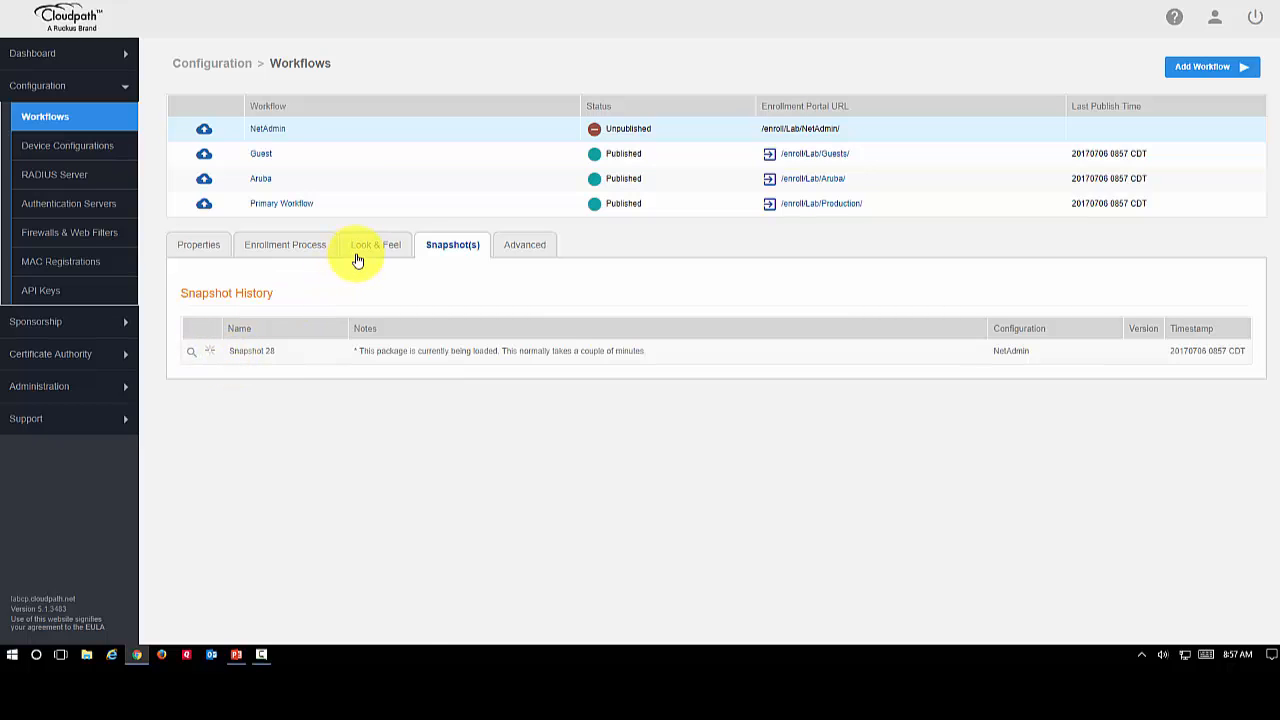
Review the NetAdmin workflow's properties and enrollment portal URL options, and return to its enrollment process
click(200, 258)
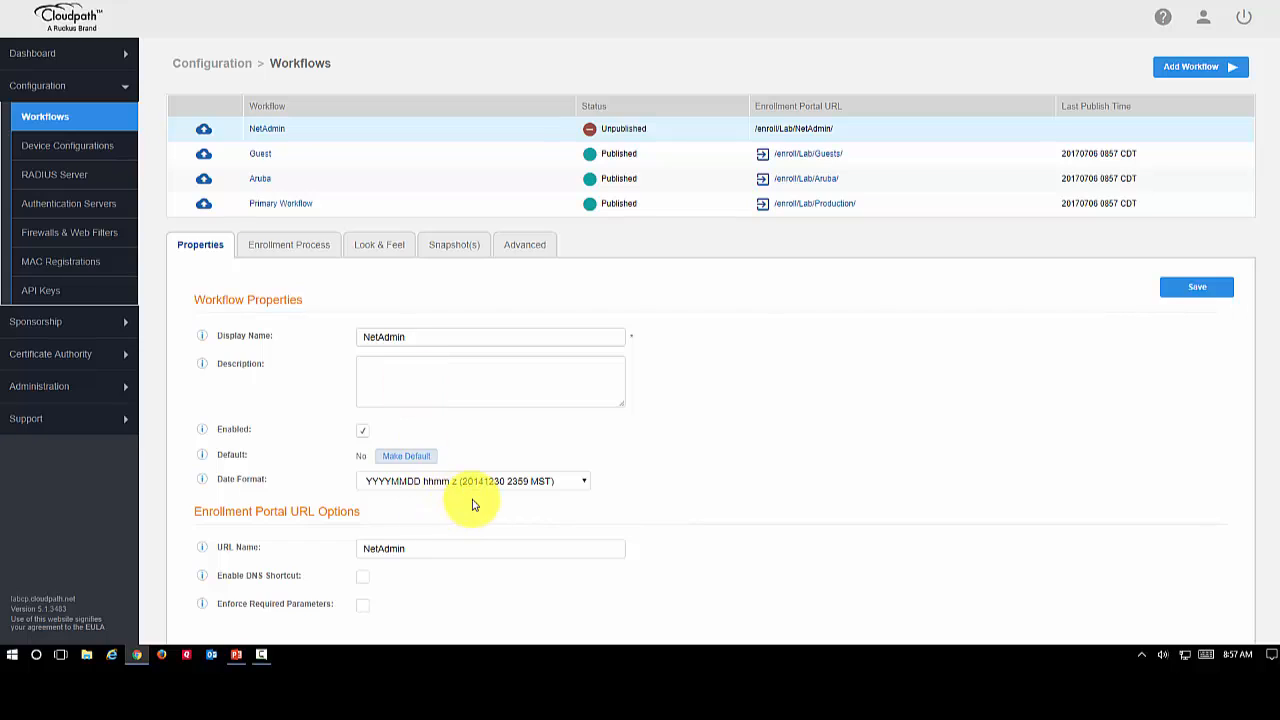
scroll(500, 495, down, 1)
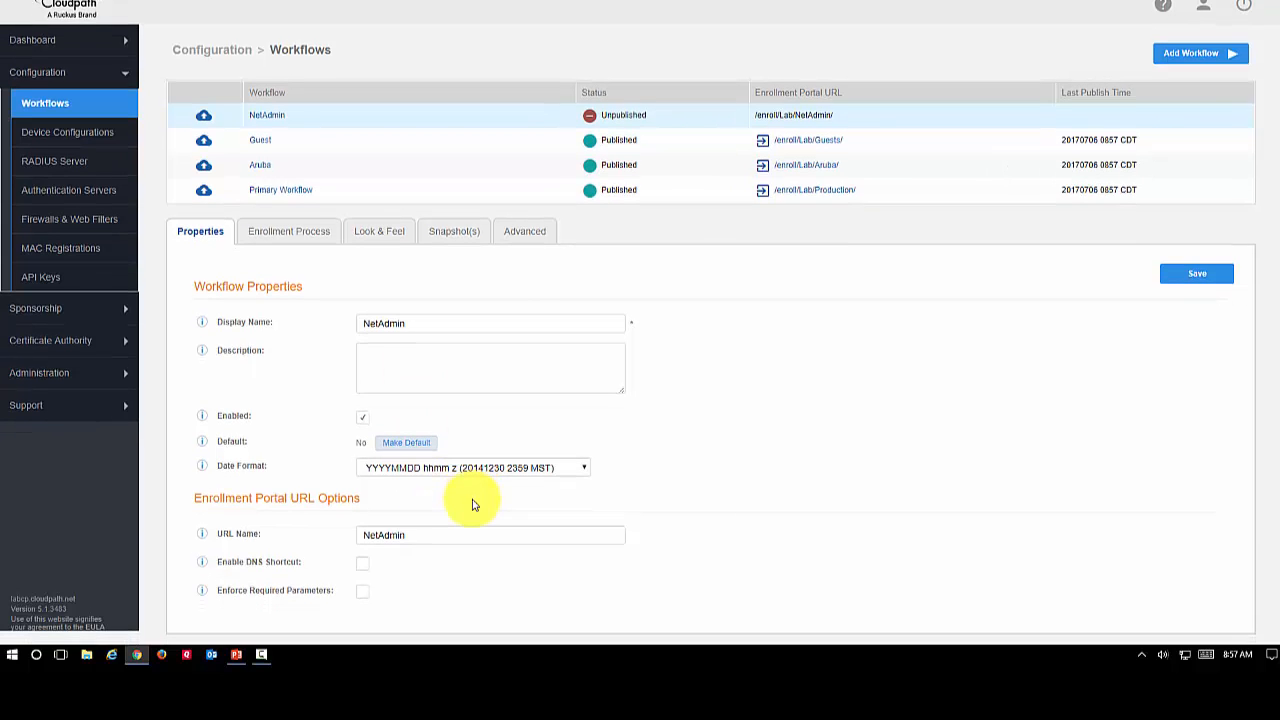
click(300, 231)
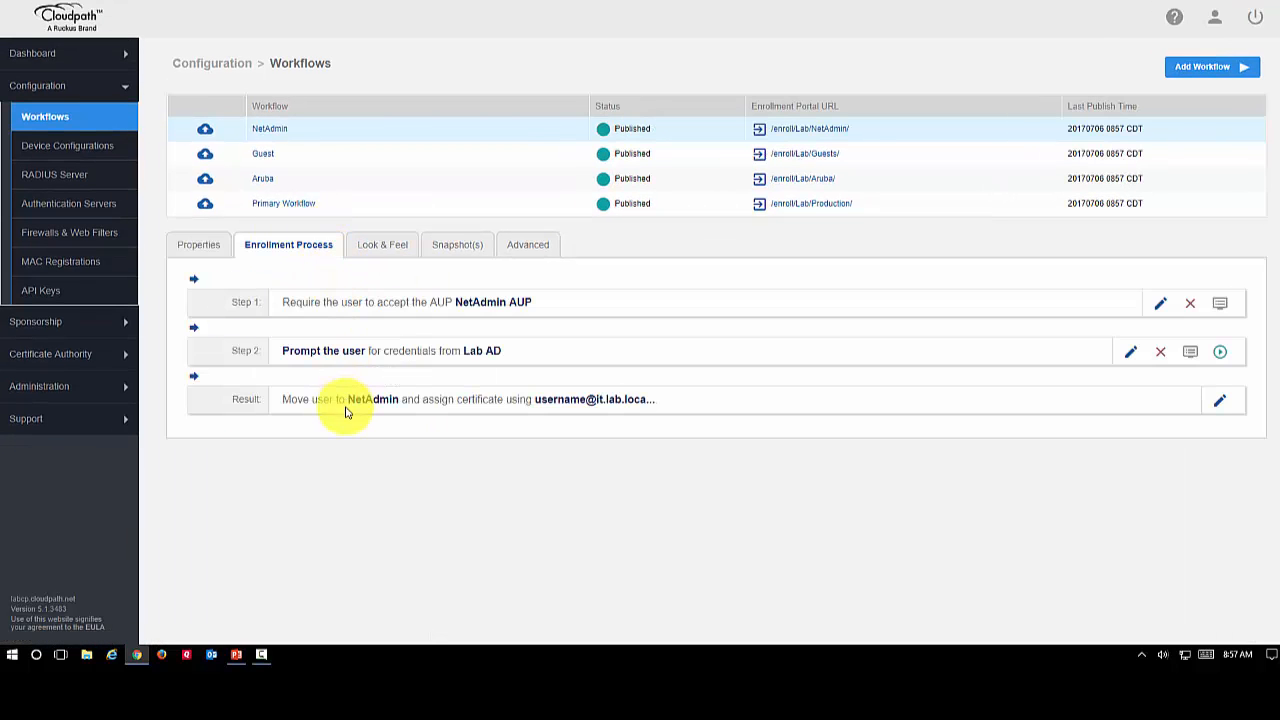
Examine the NetAdmin workflow's Look & Feel settings for web pages and the download page, and check its snapshot history
click(388, 246)
scroll(666, 323, down, 2)
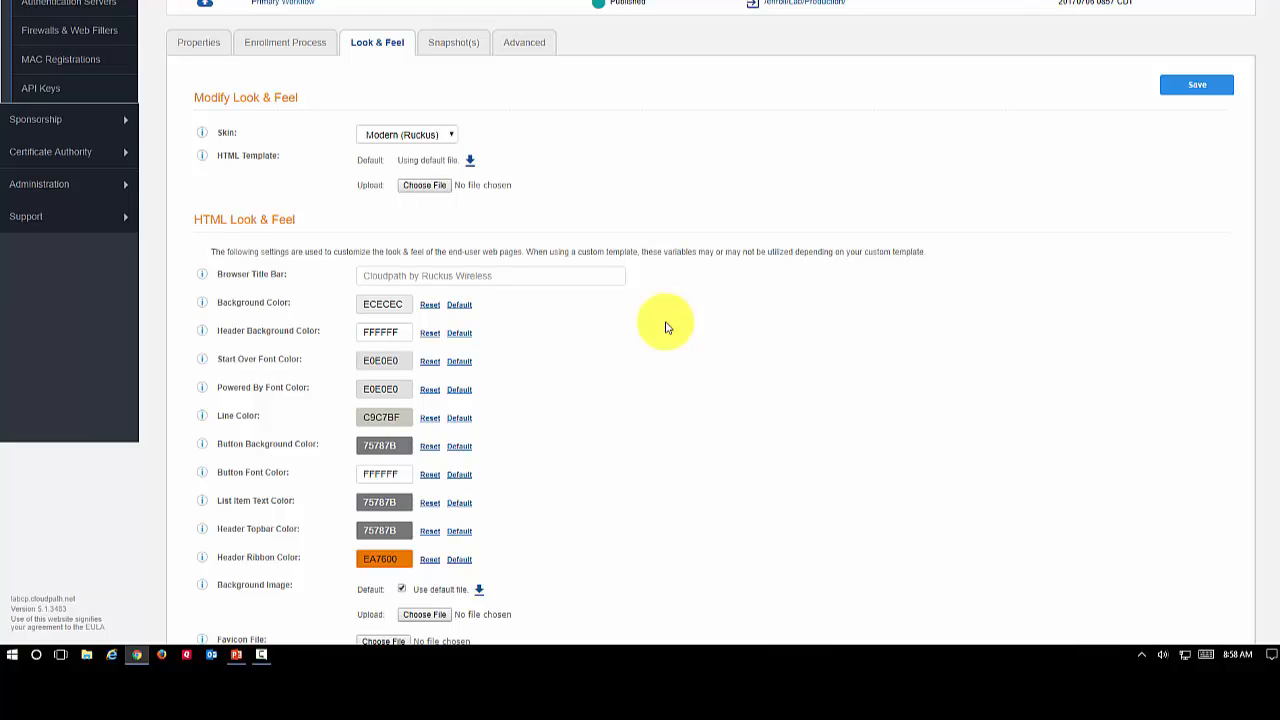
scroll(668, 327, down, 2)
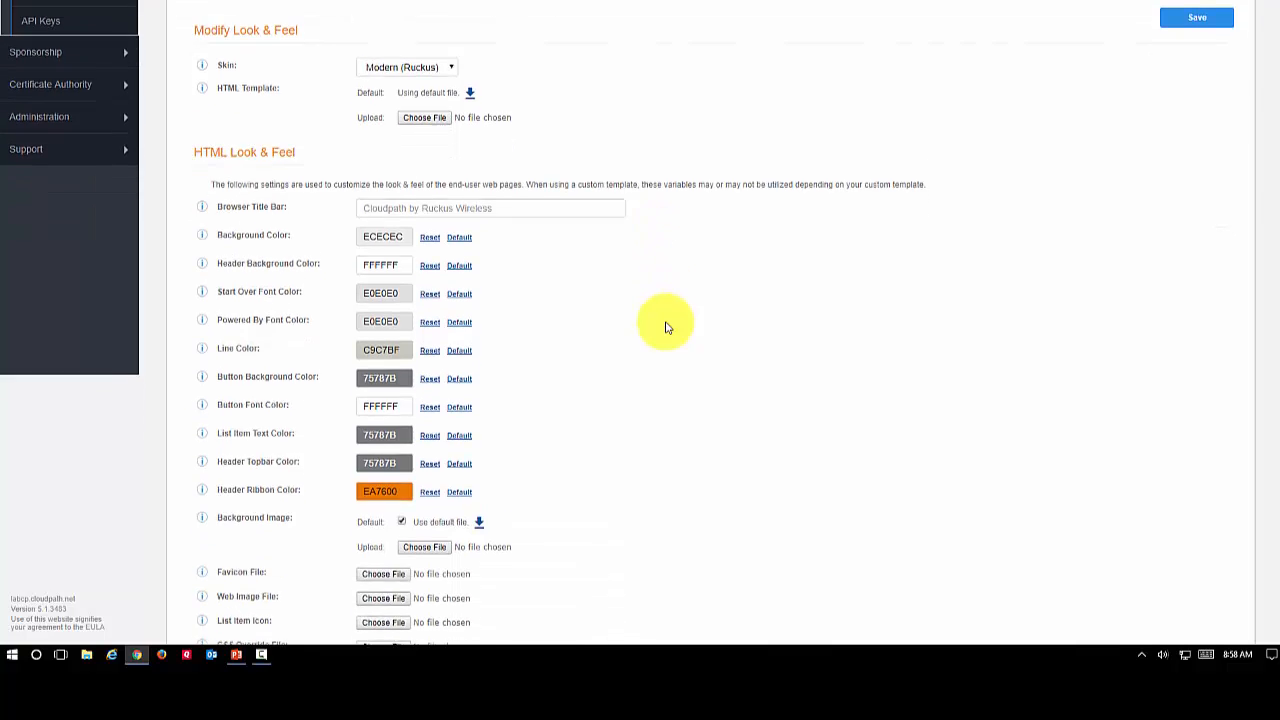
scroll(668, 327, down, 1)
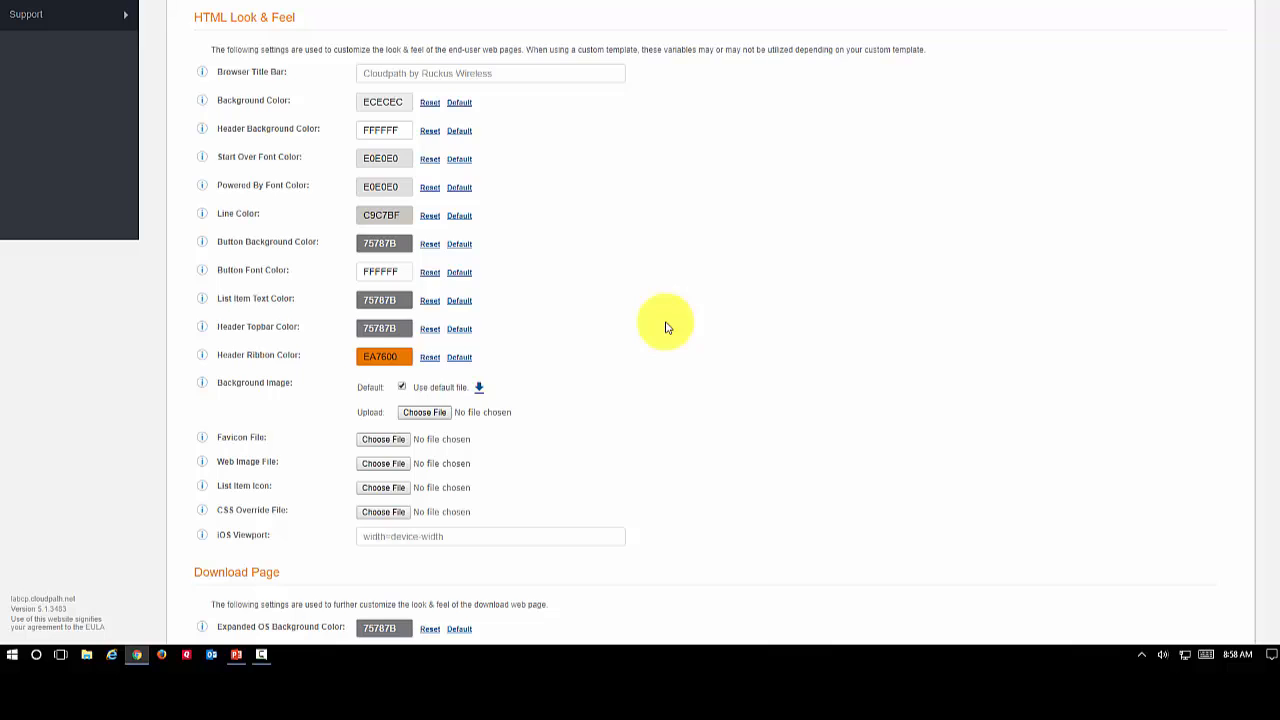
scroll(668, 327, down, 1)
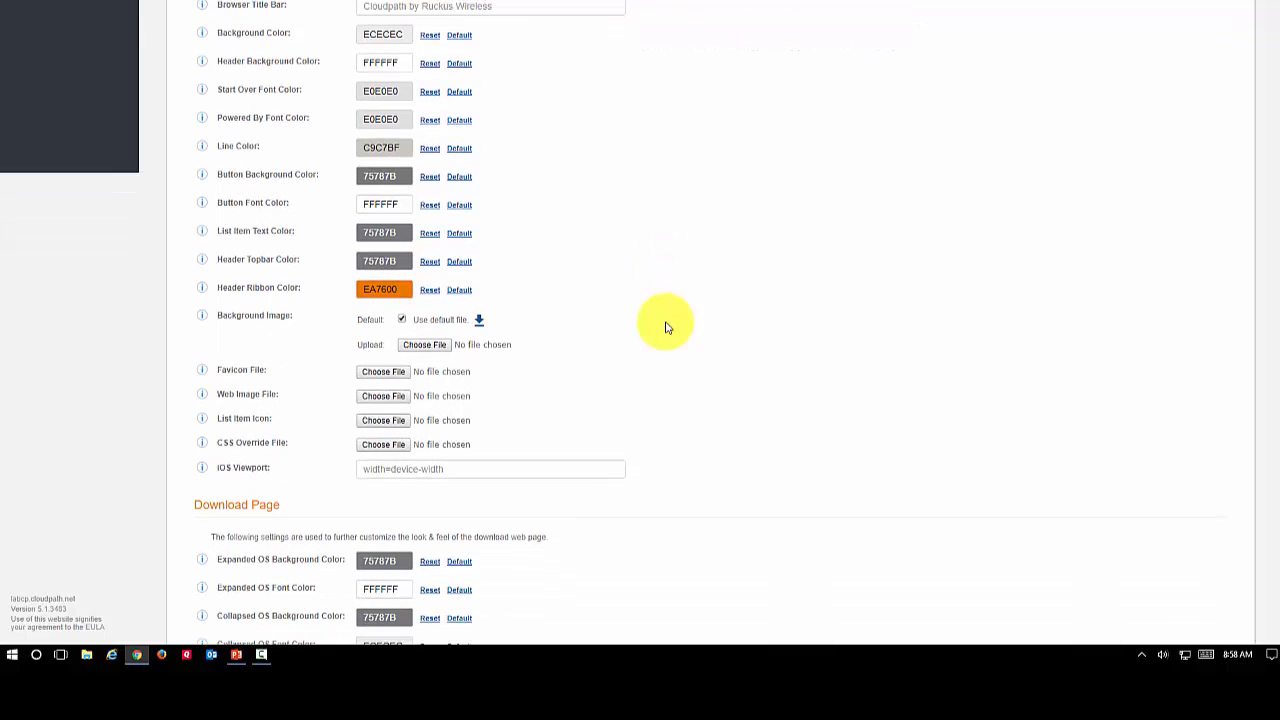
scroll(668, 327, down, 1)
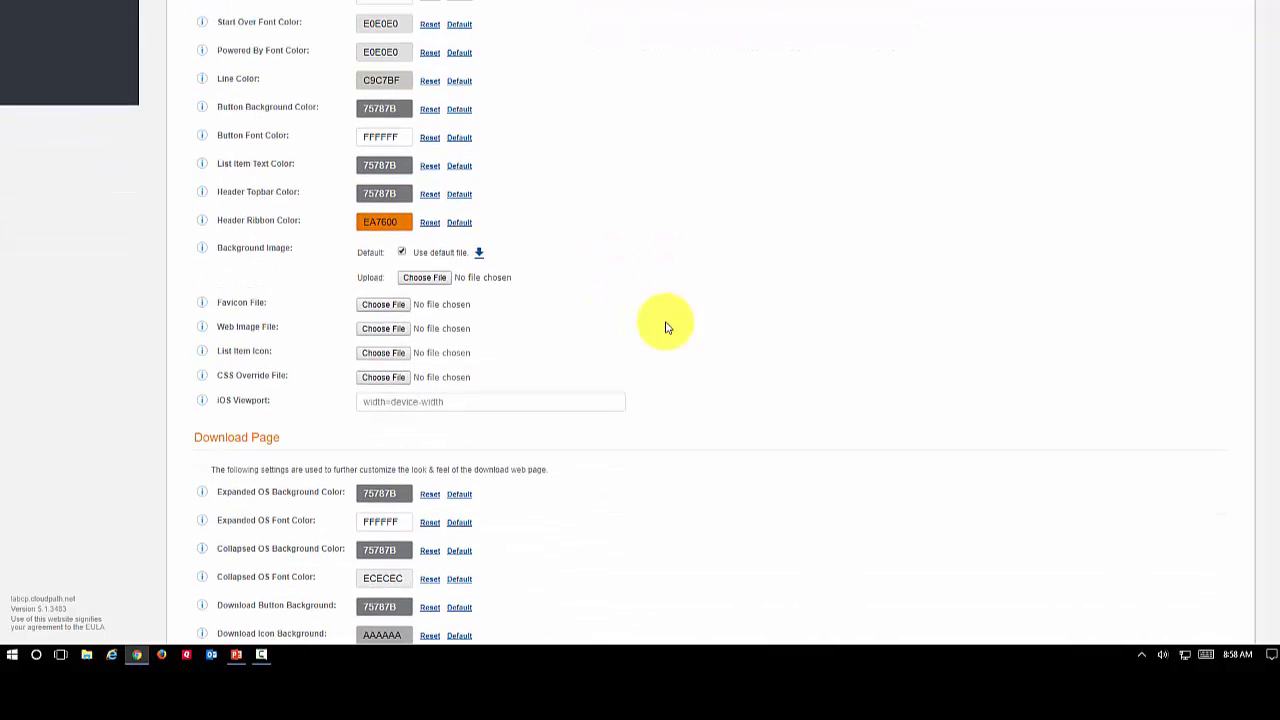
scroll(668, 327, up, 5)
scroll(668, 327, up, 3)
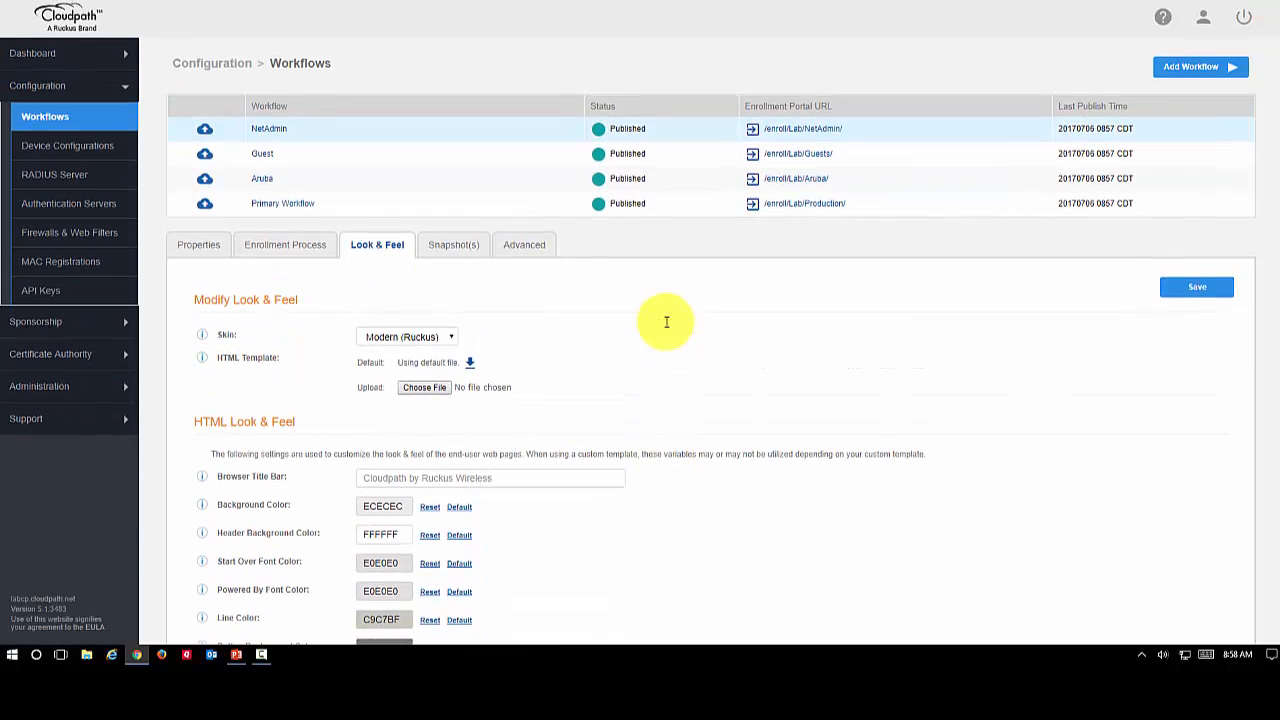
scroll(668, 327, down, 10)
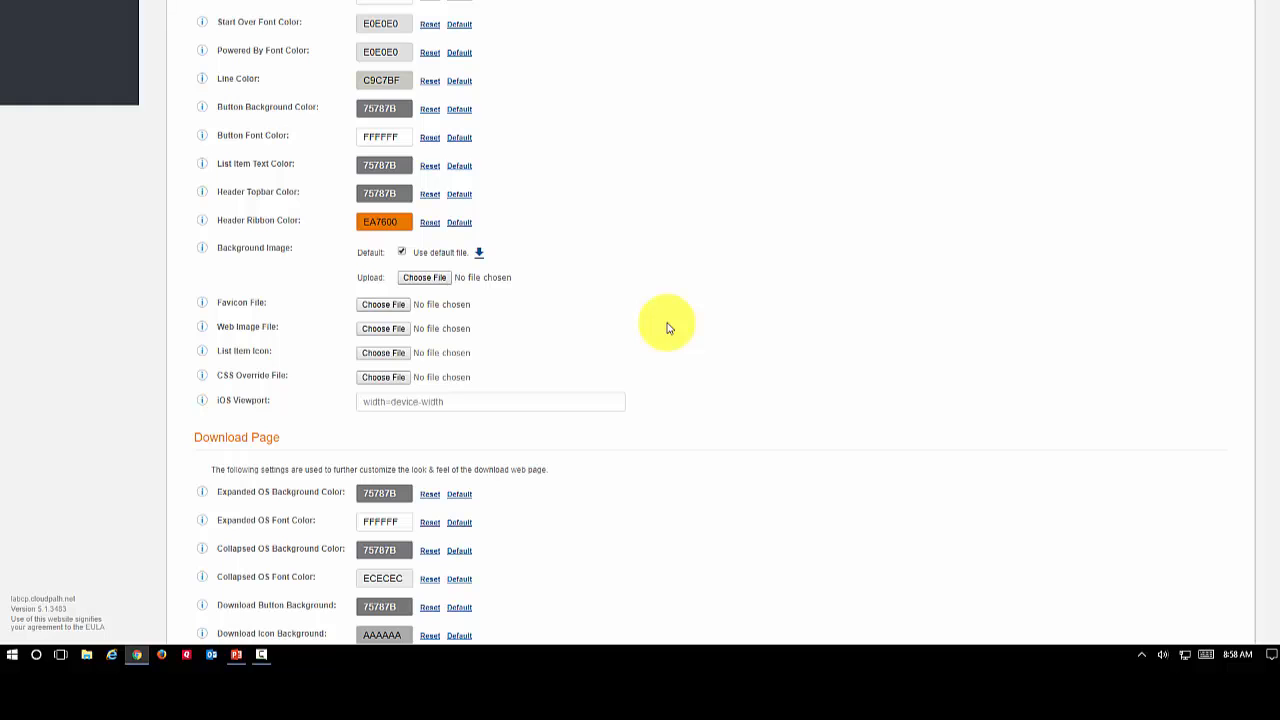
scroll(668, 327, up, 10)
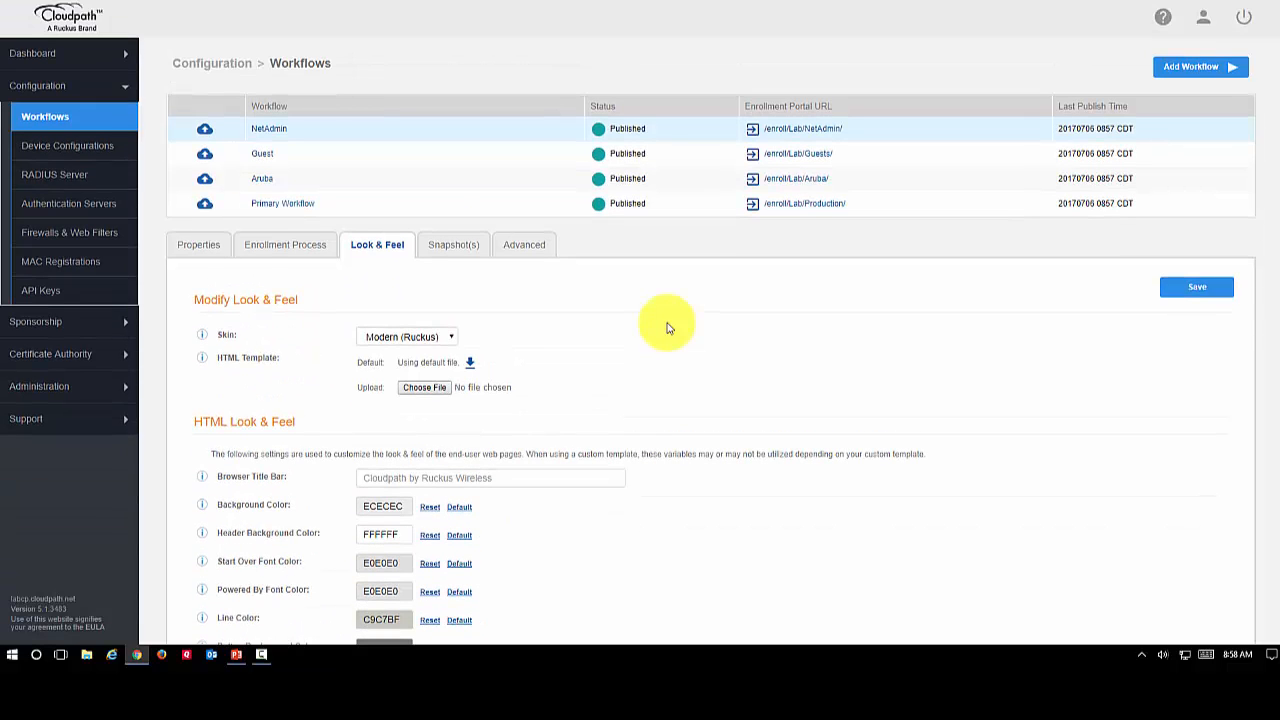
click(449, 249)
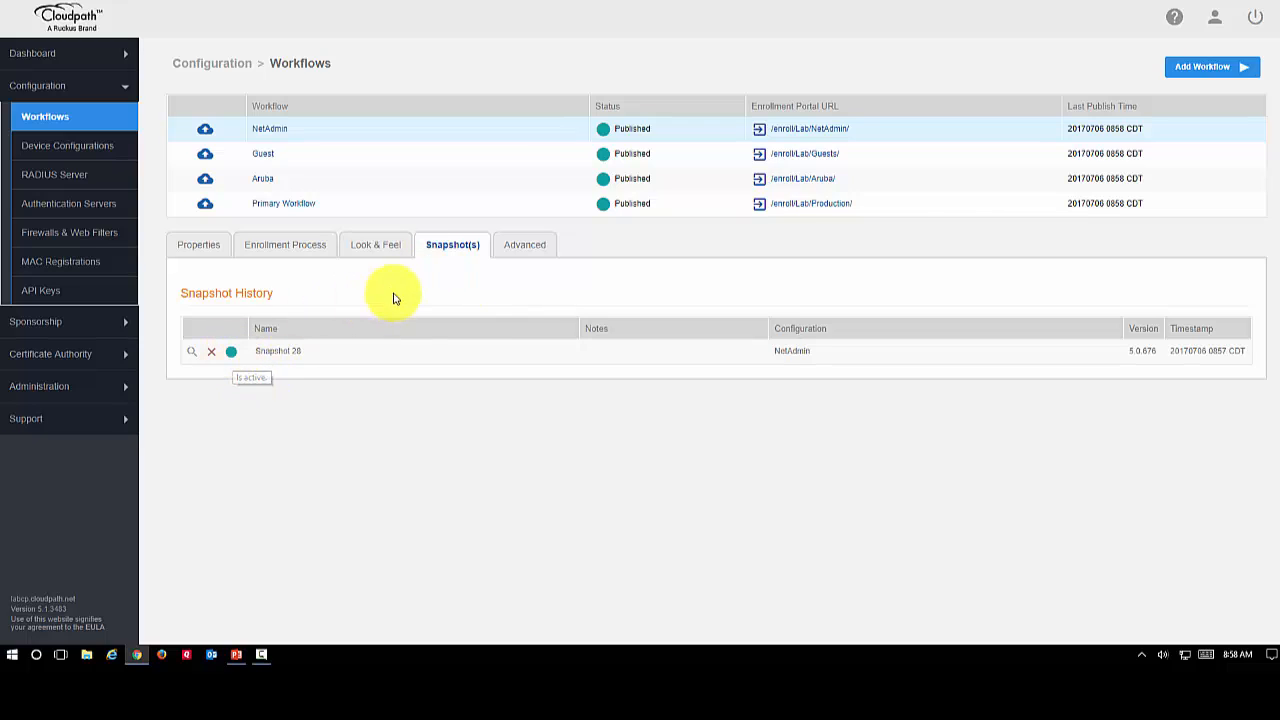
Open the NetAdmin enrollment portal and read the Terms & Conditions linked from its welcome page
click(817, 129)
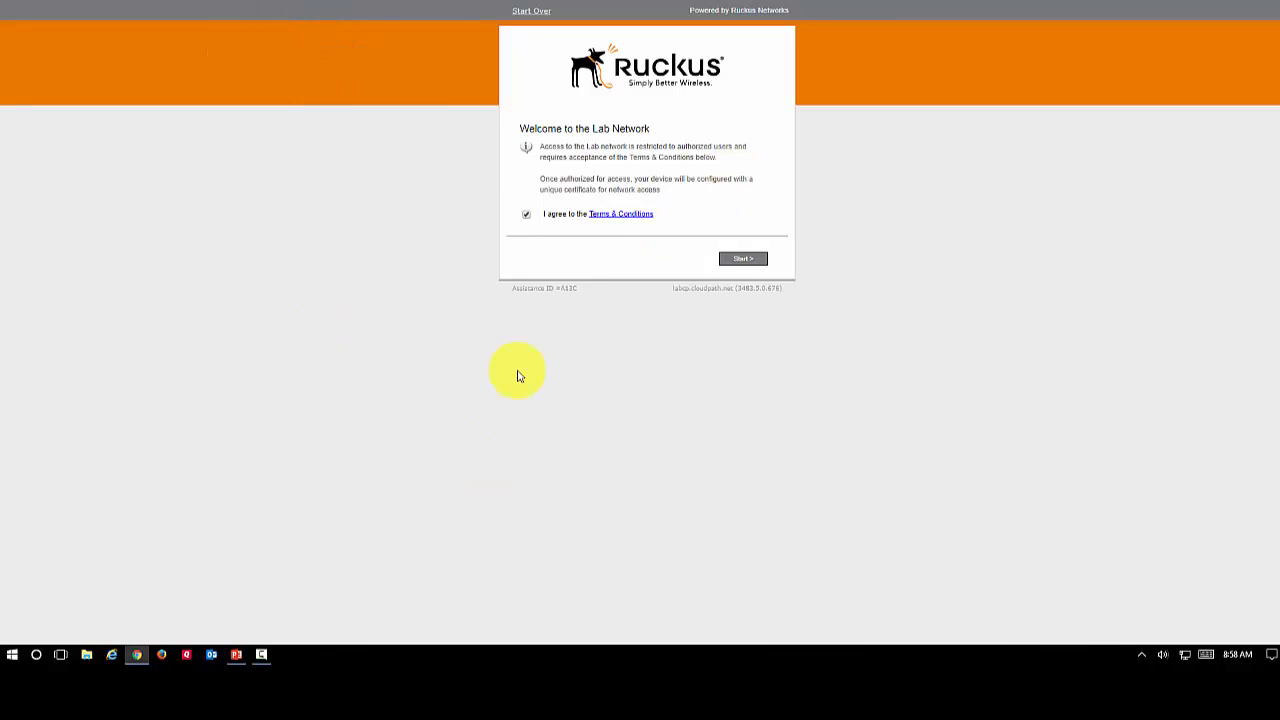
click(615, 220)
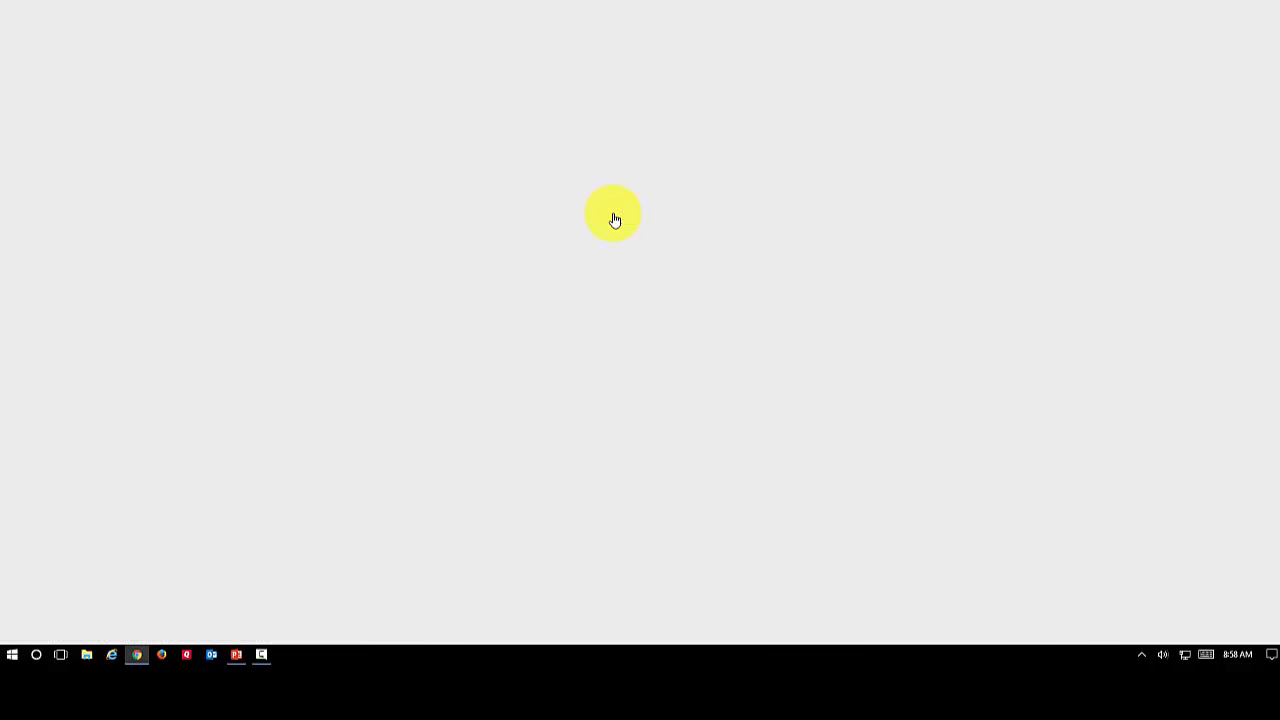
scroll(626, 176, down, 1)
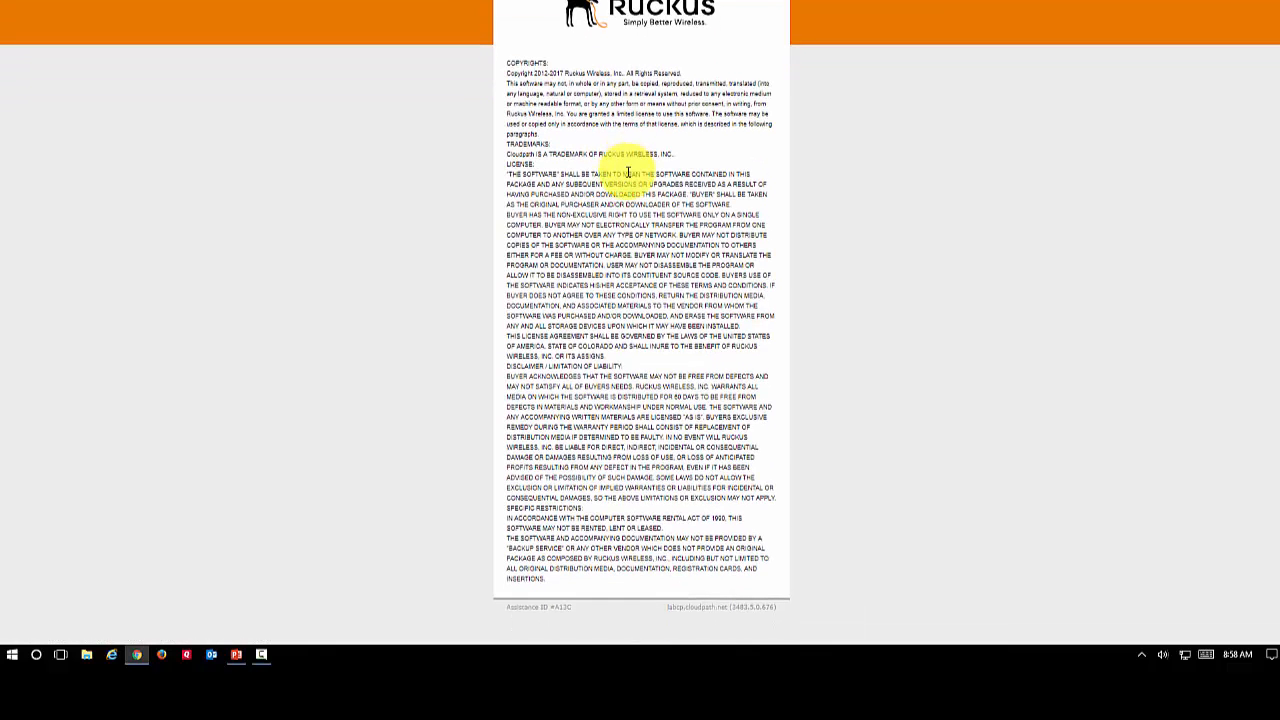
Return to the portal's welcome page, agree to the Terms & Conditions and start the enrollment
scroll(627, 174, up, 1)
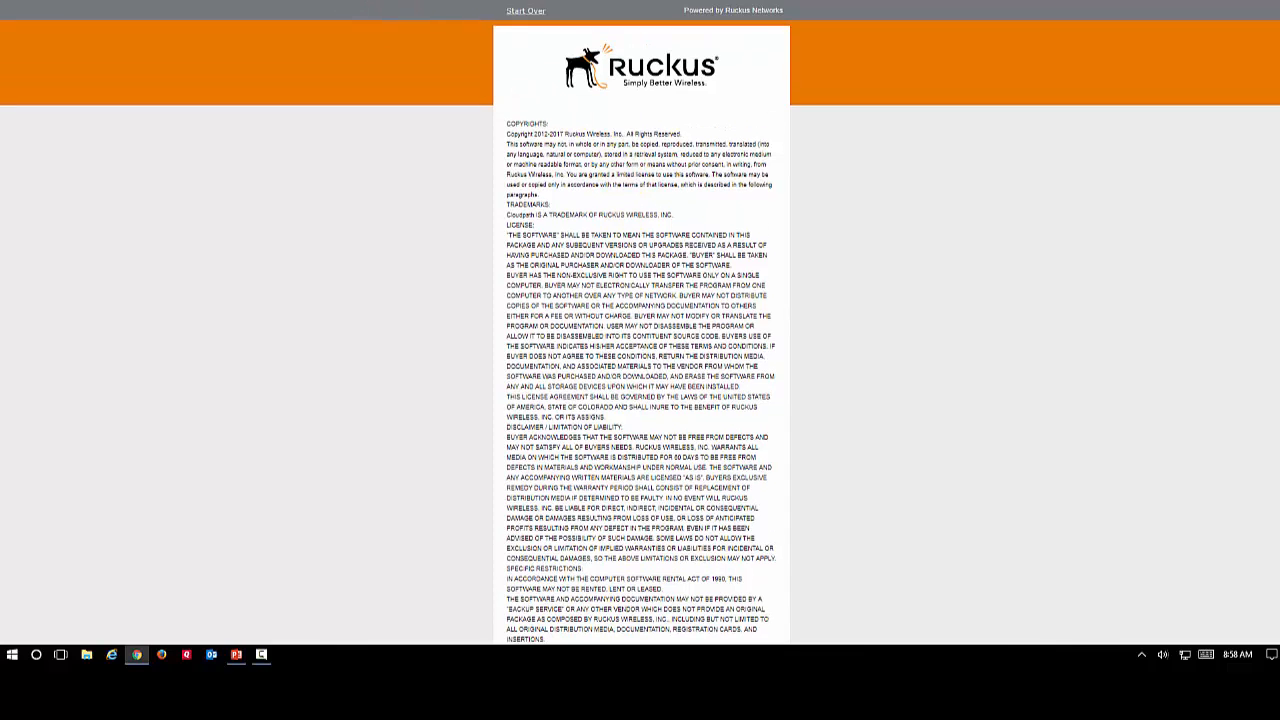
key(alt+Left)
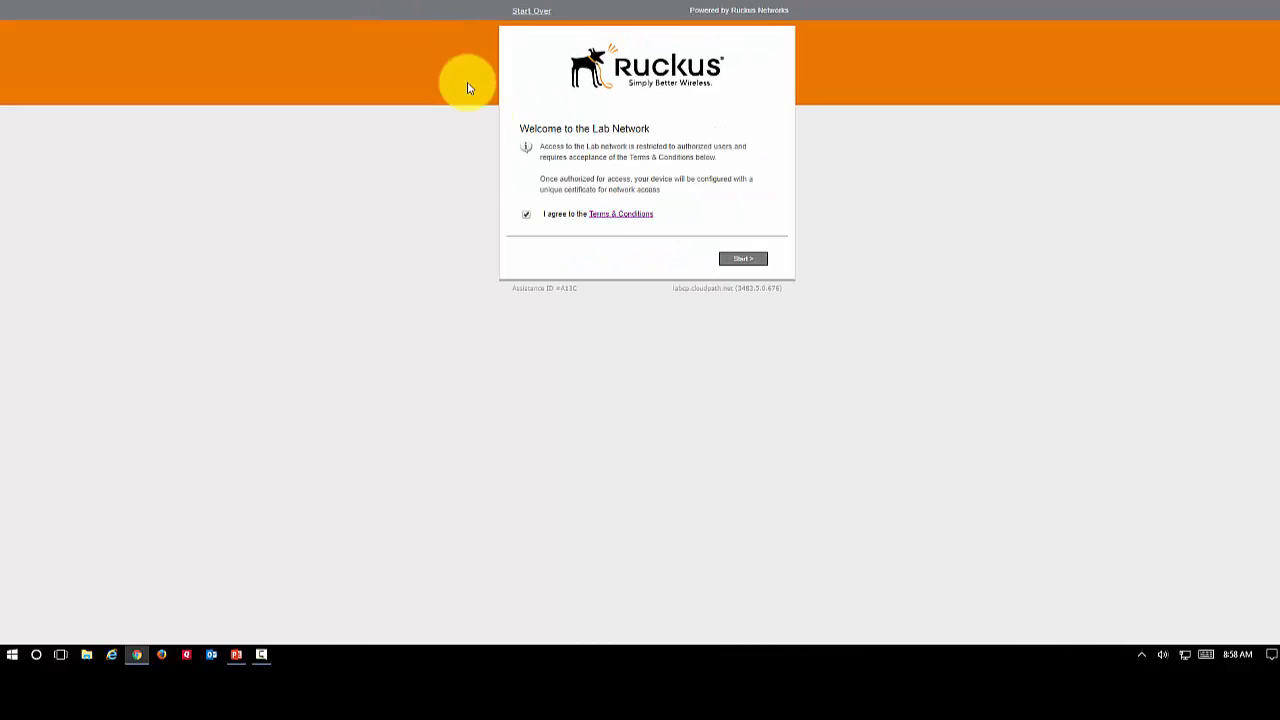
click(526, 216)
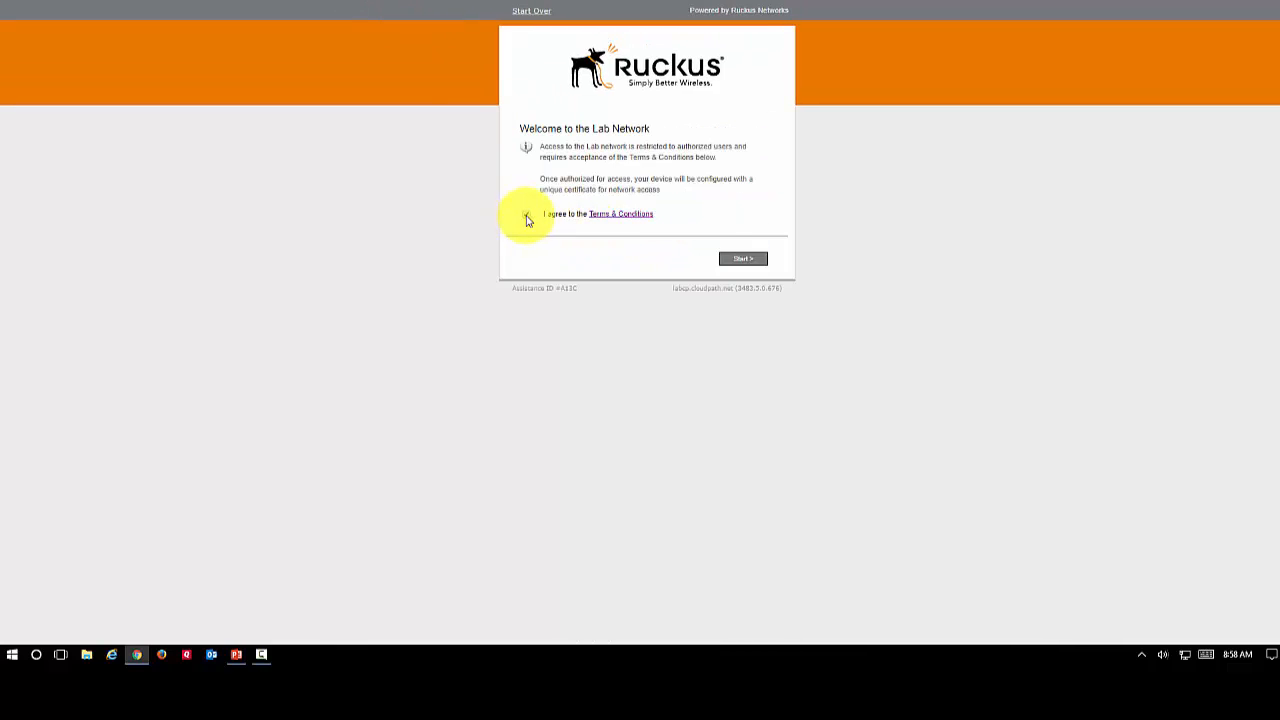
click(747, 260)
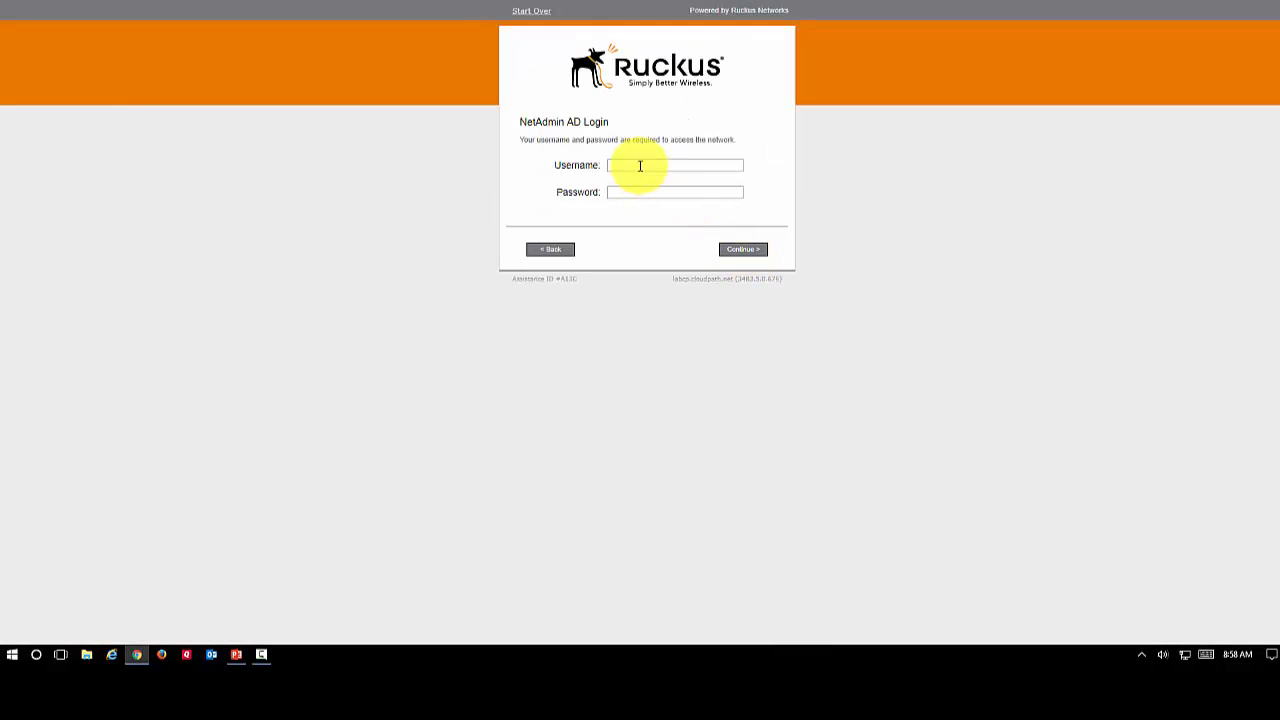
Fill in the NetAdmin AD Login with the account's username and password, and continue the enrollment
click(640, 166)
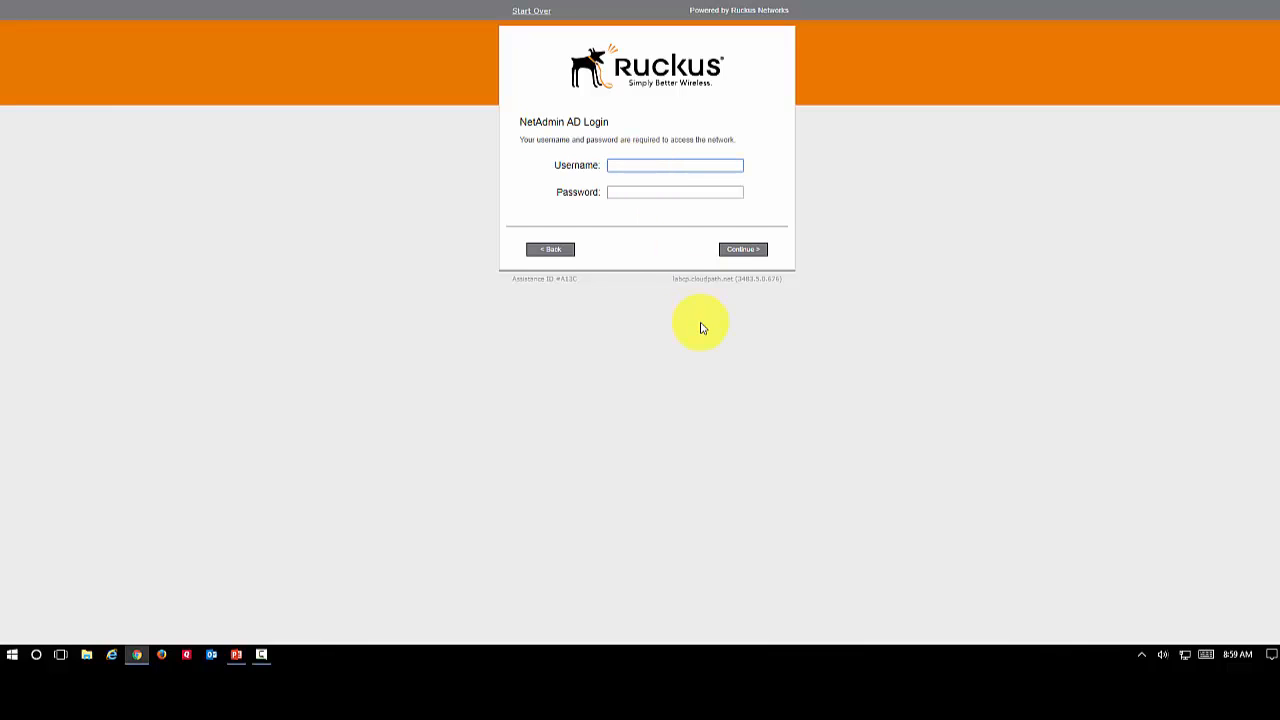
text(jdoe)
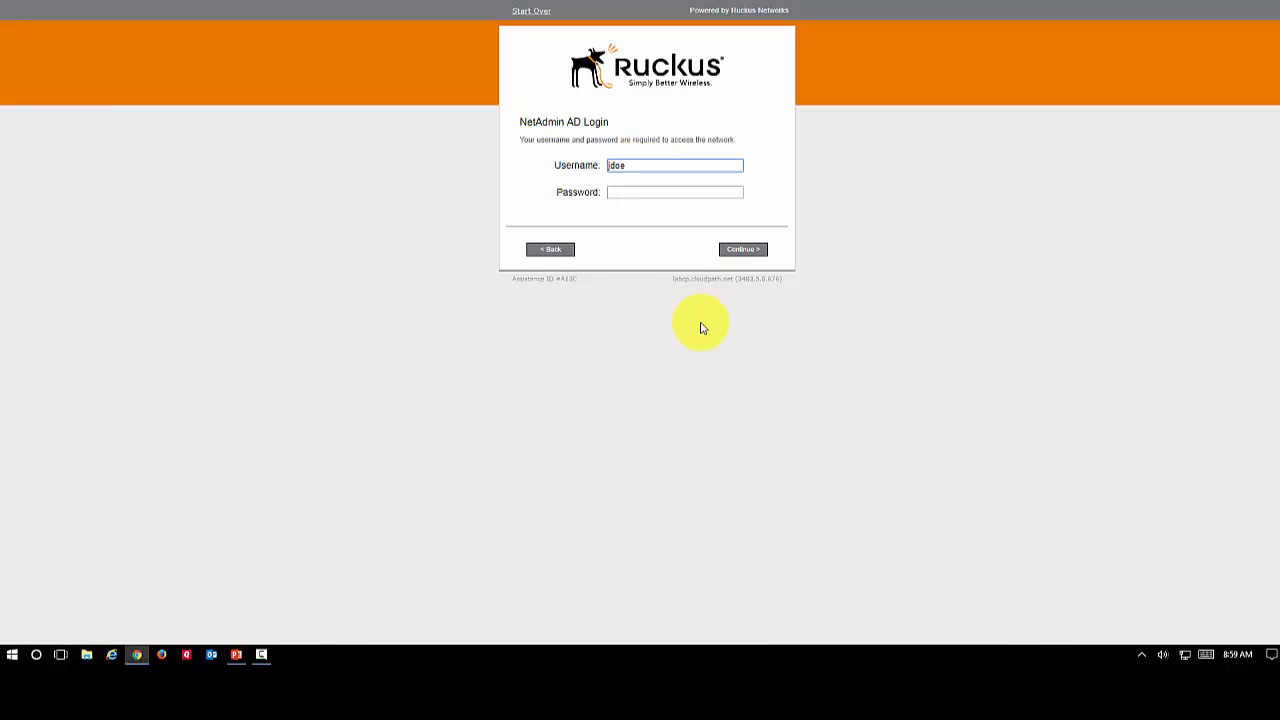
key(Tab)
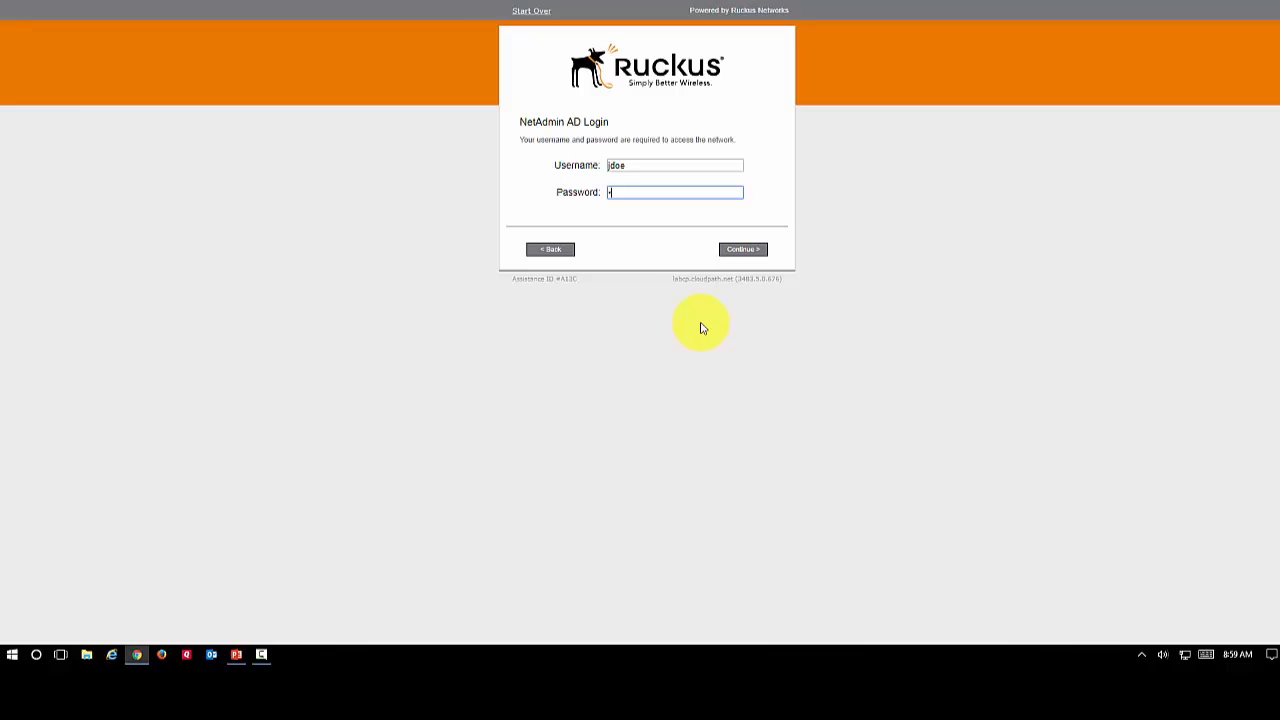
text(•••••••••••)
click(738, 255)
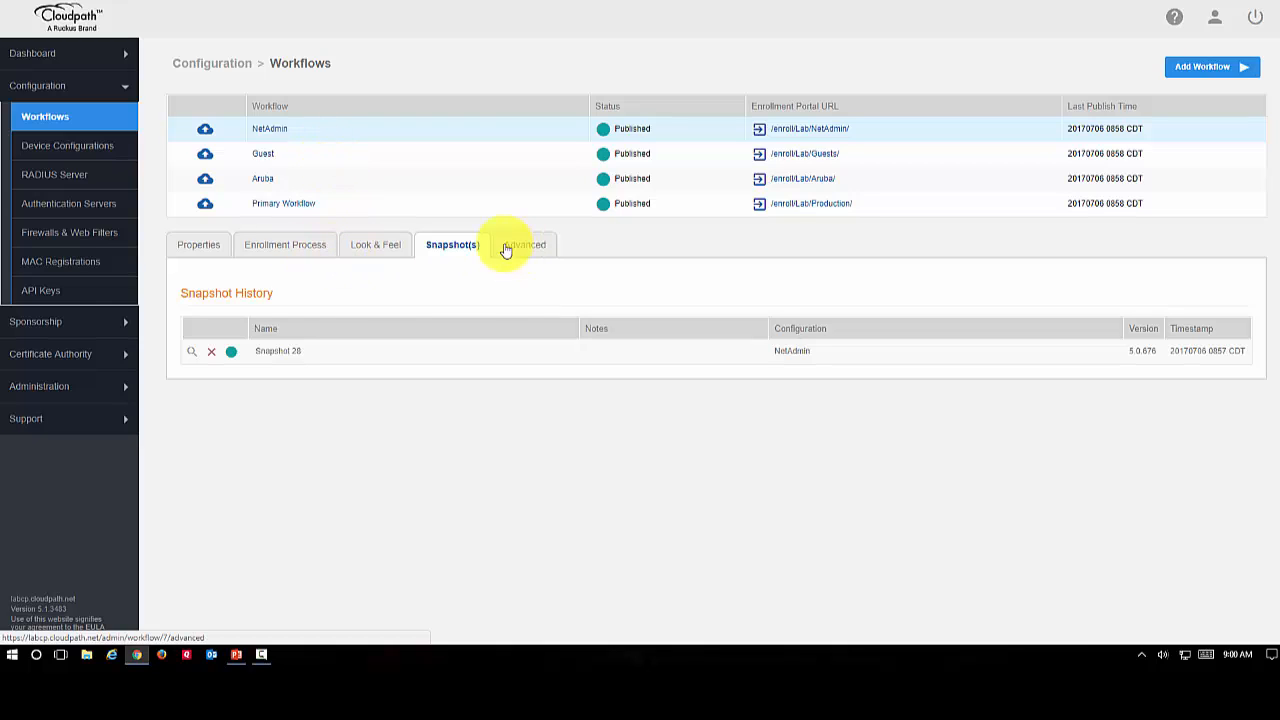
From the workflow's enrollment process, open the NetAdmin device configuration and review its summary, networks and trust settings
click(276, 253)
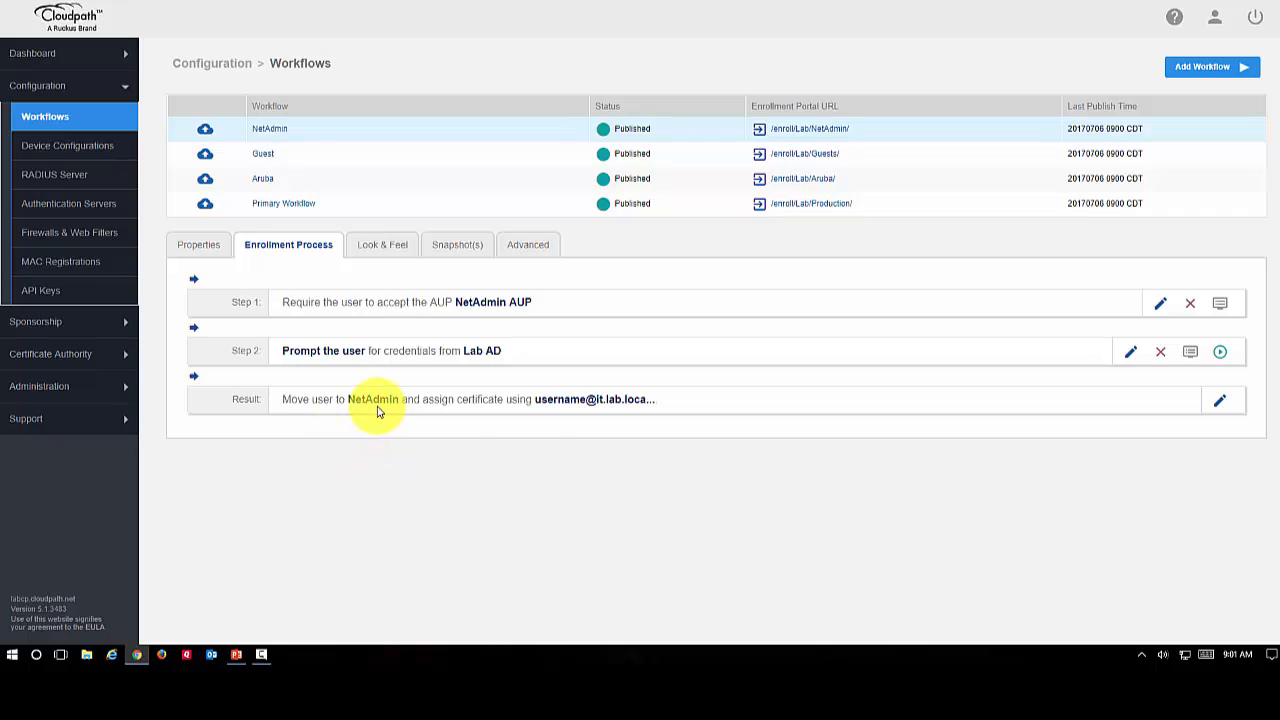
mouse_move(372, 404)
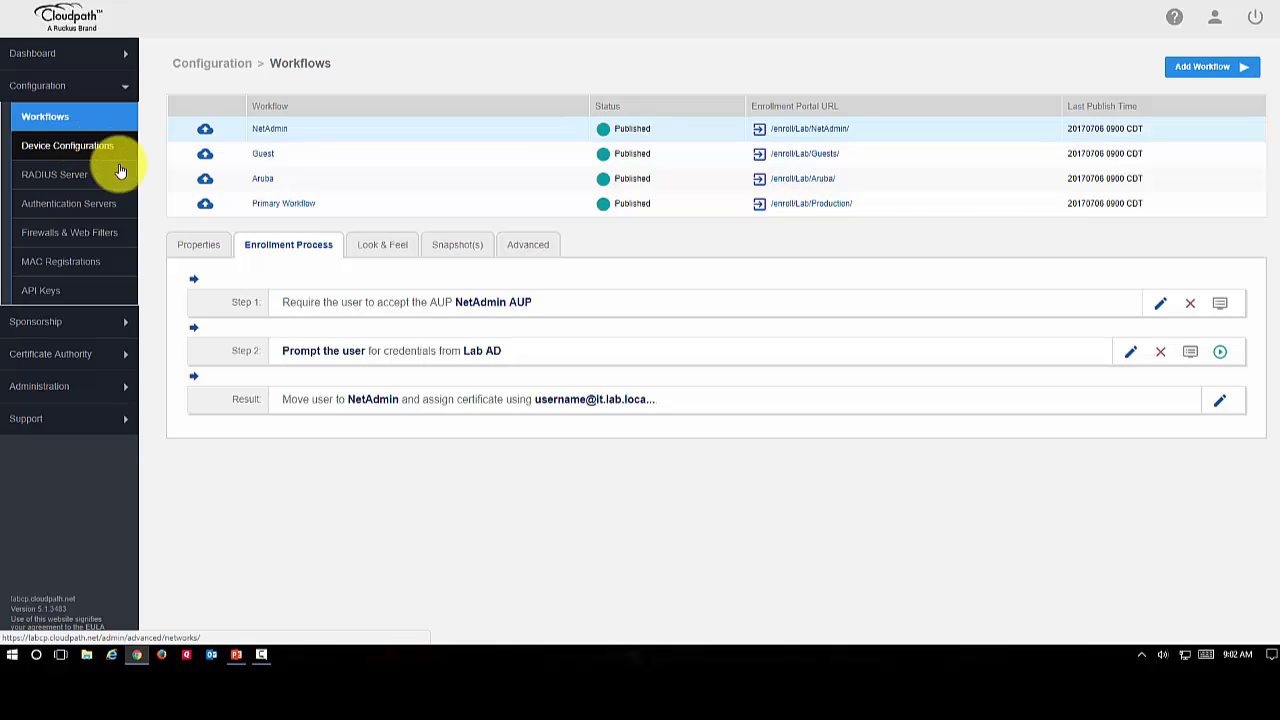
click(366, 401)
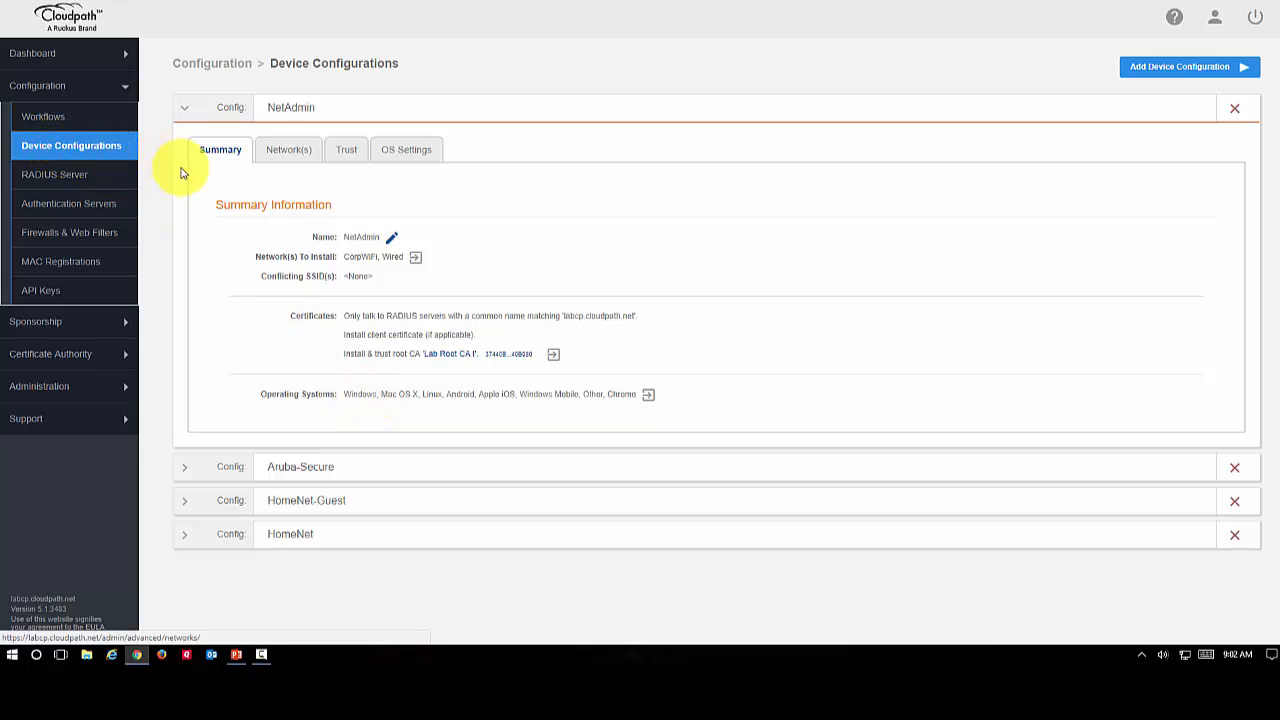
click(284, 157)
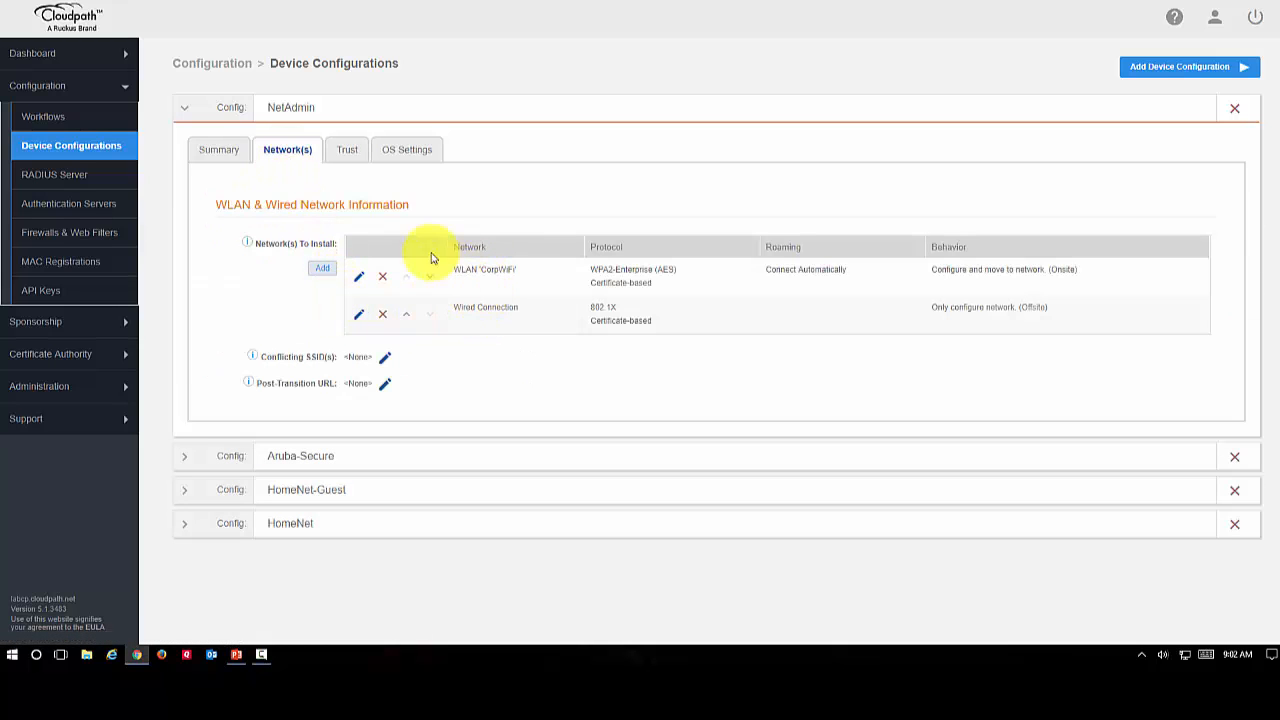
click(353, 155)
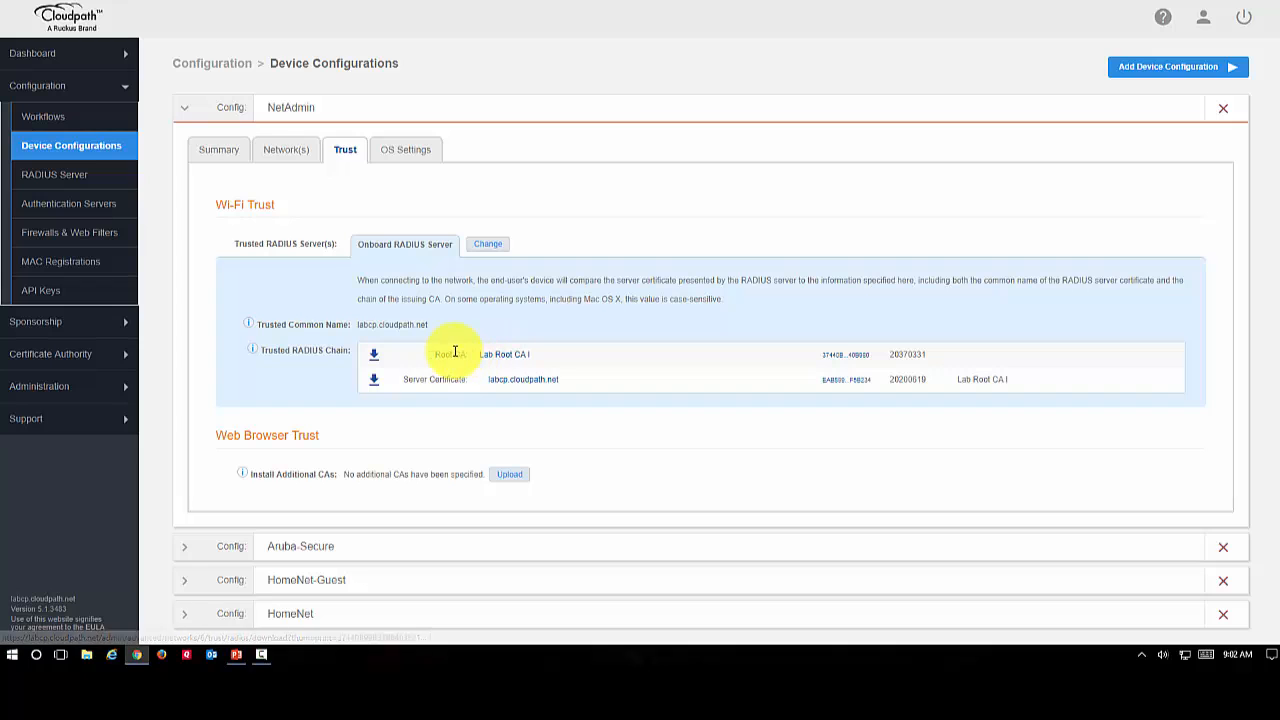
Enable iOS 7 for the network and trust configuration in the NetAdmin device configuration's OS settings, and save
click(405, 155)
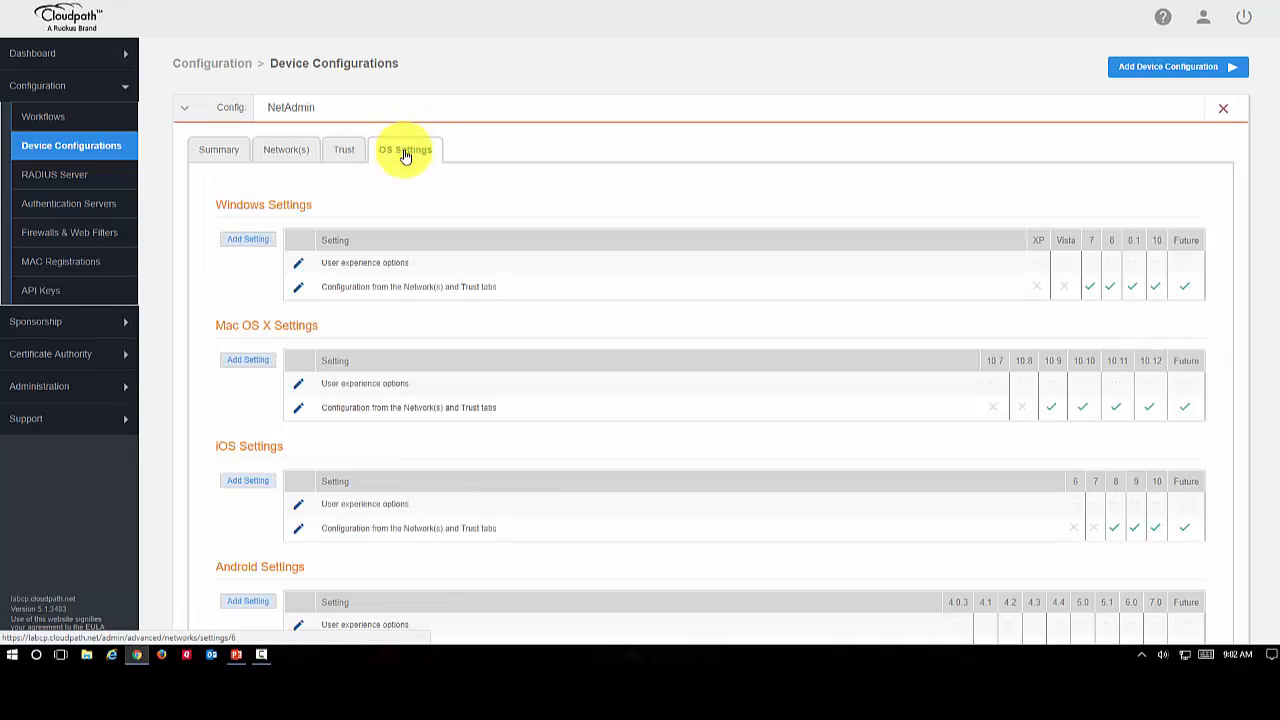
scroll(566, 231, down, 1)
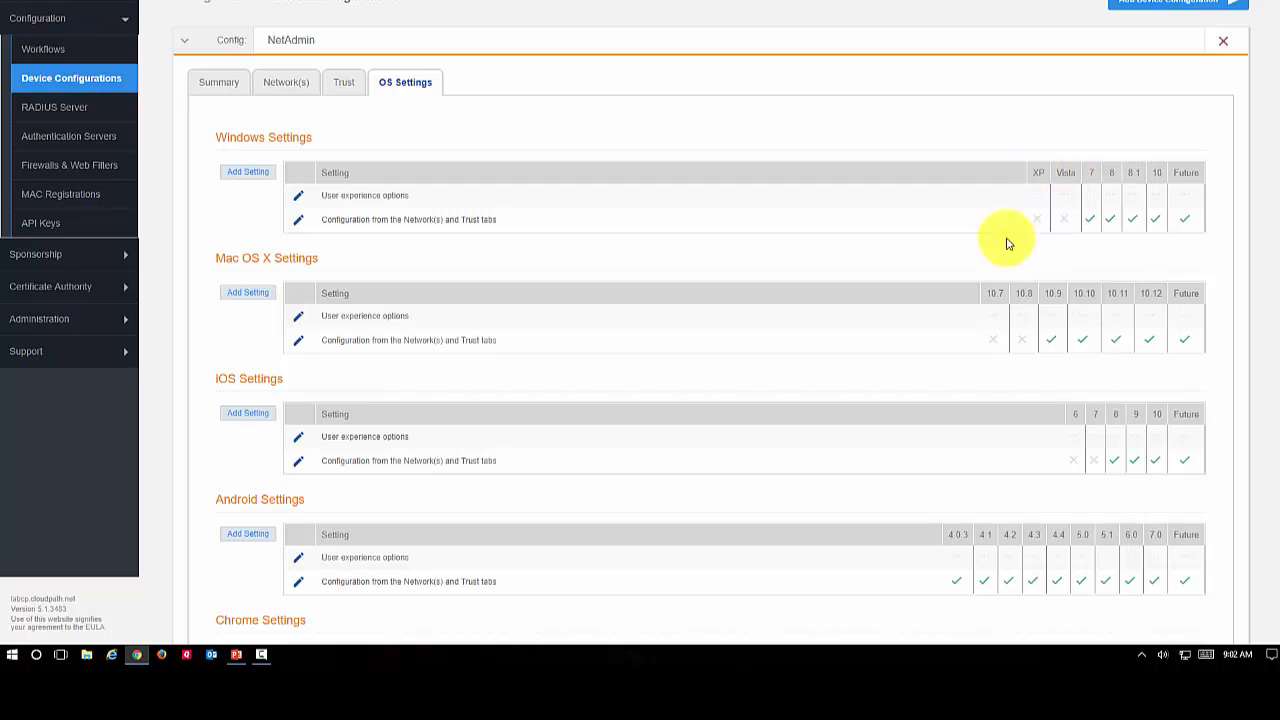
scroll(674, 294, down, 1)
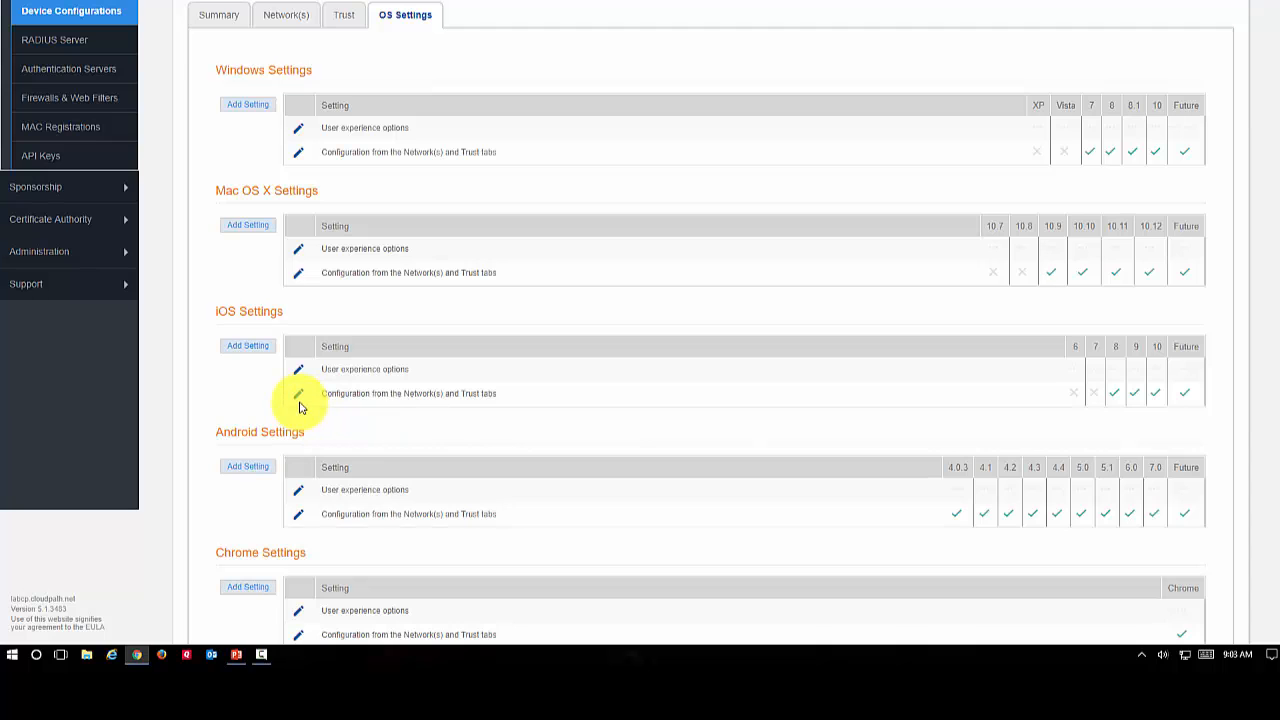
click(298, 396)
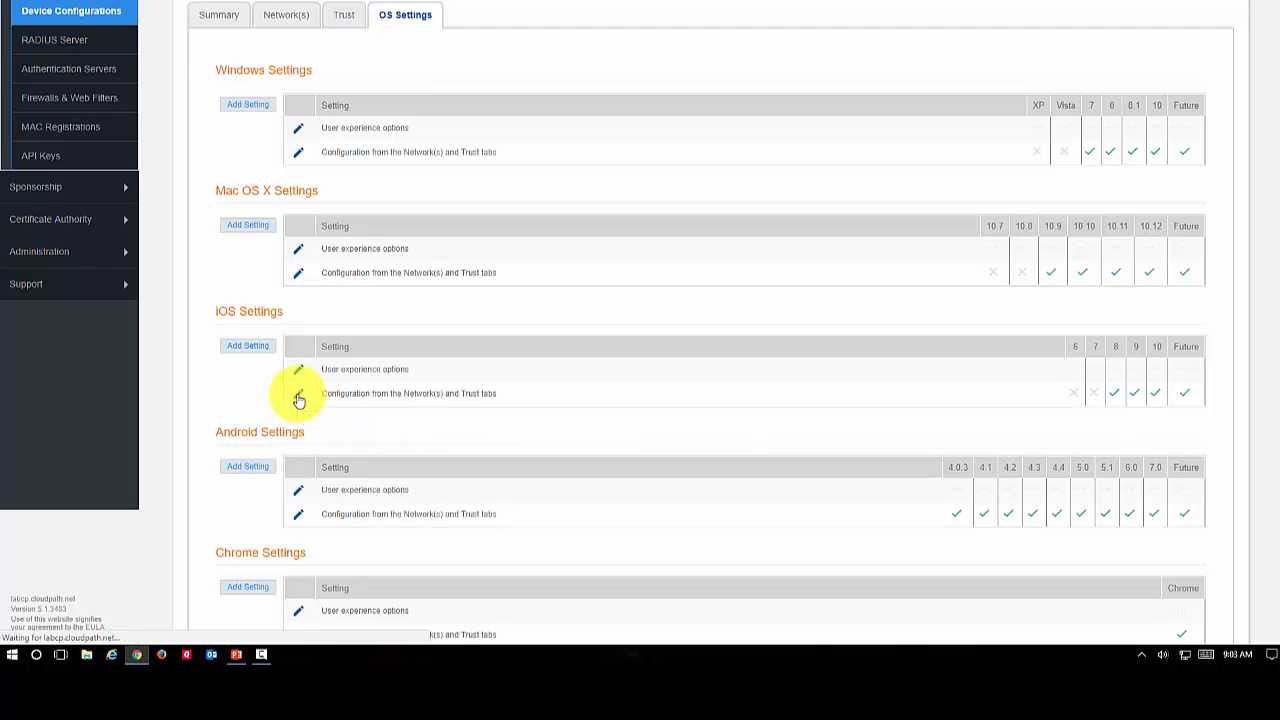
click(345, 191)
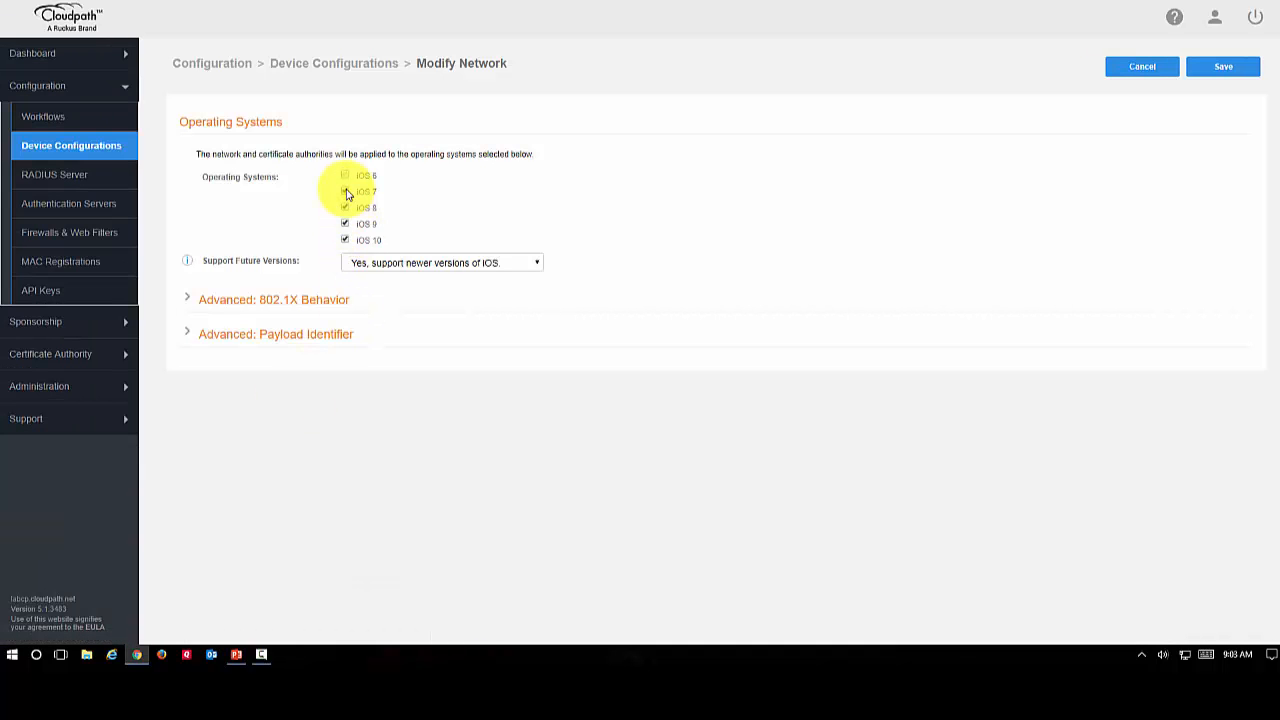
click(1236, 68)
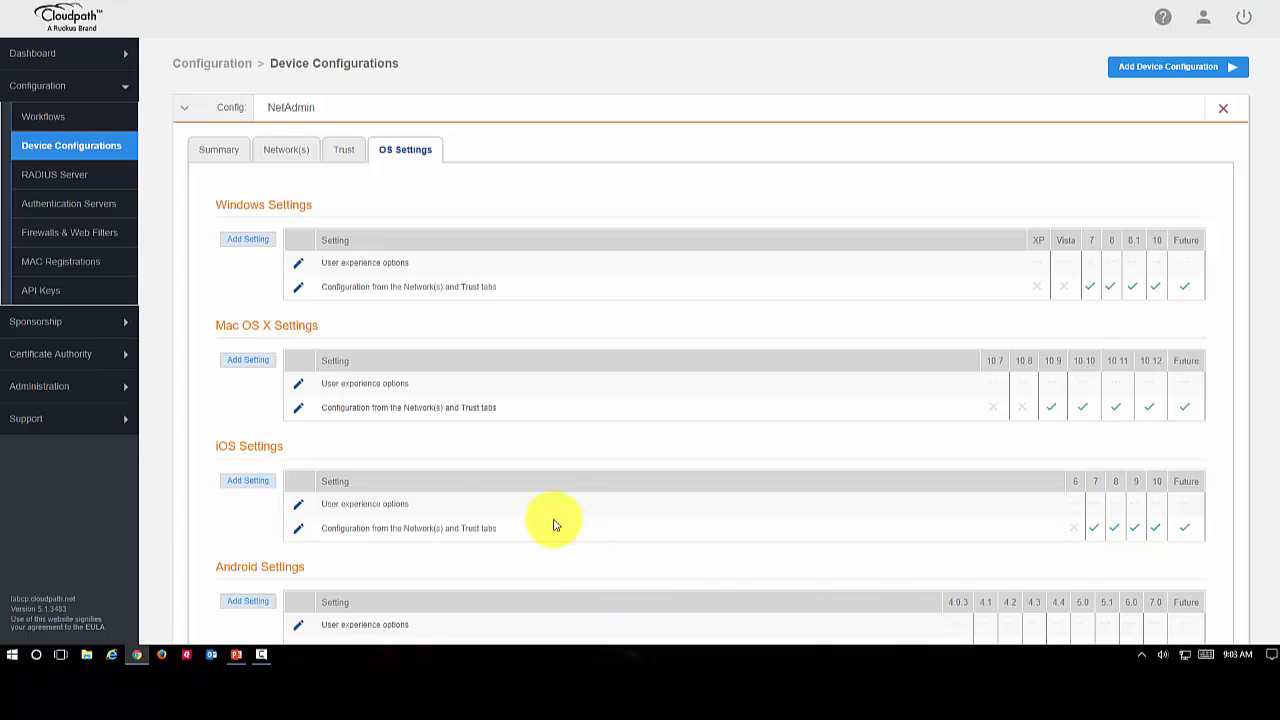
Inspect the Windows Instructions message in the Windows user experience options, and leave it without saving
click(300, 264)
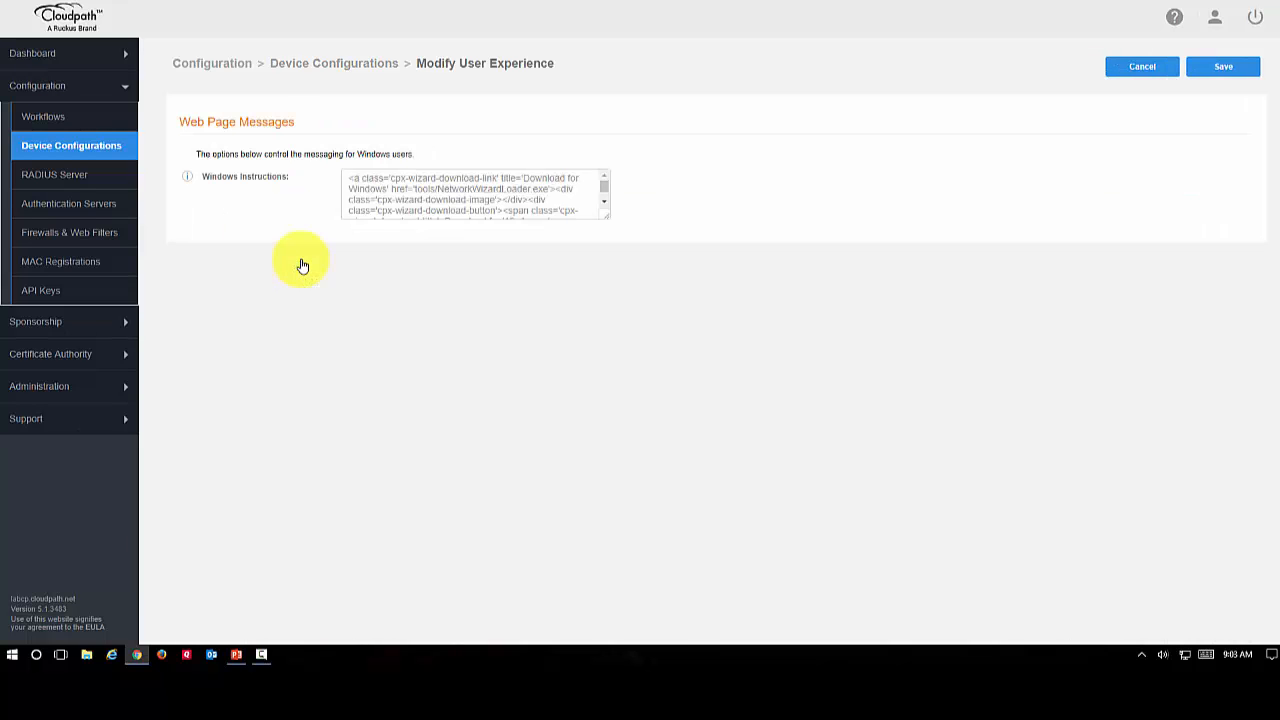
click(606, 206)
key(ctrl+a)
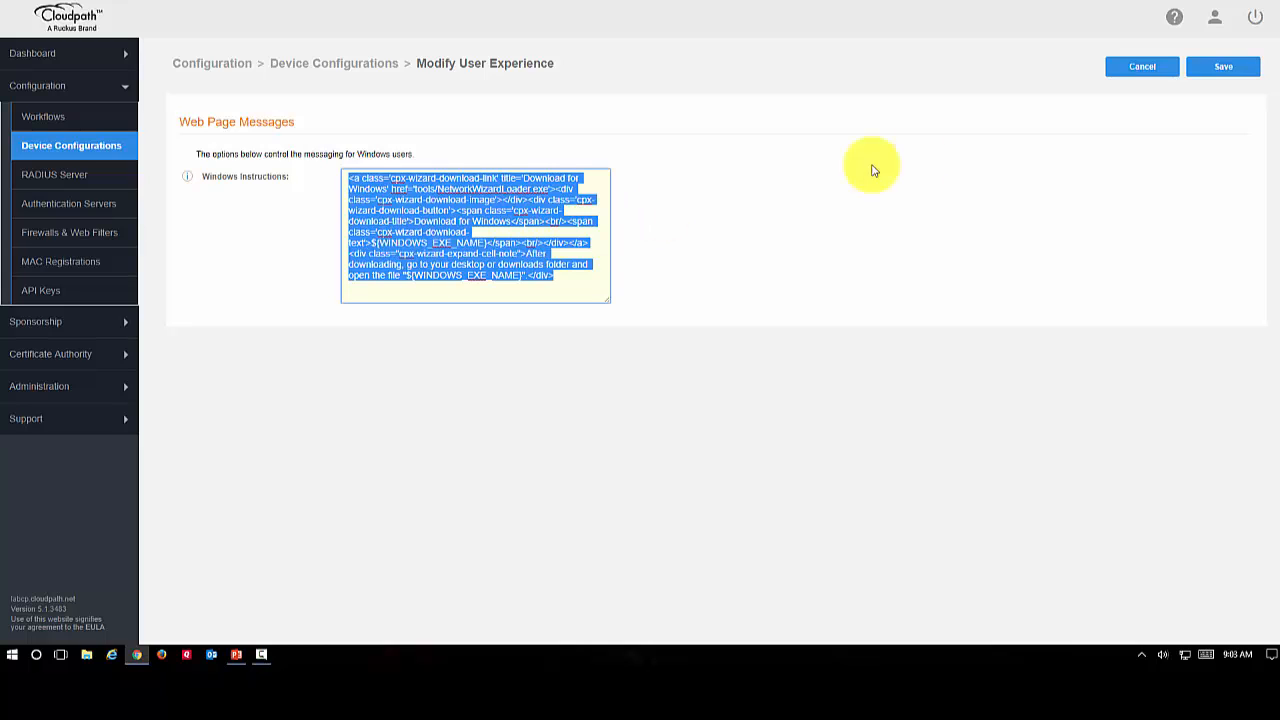
click(1141, 70)
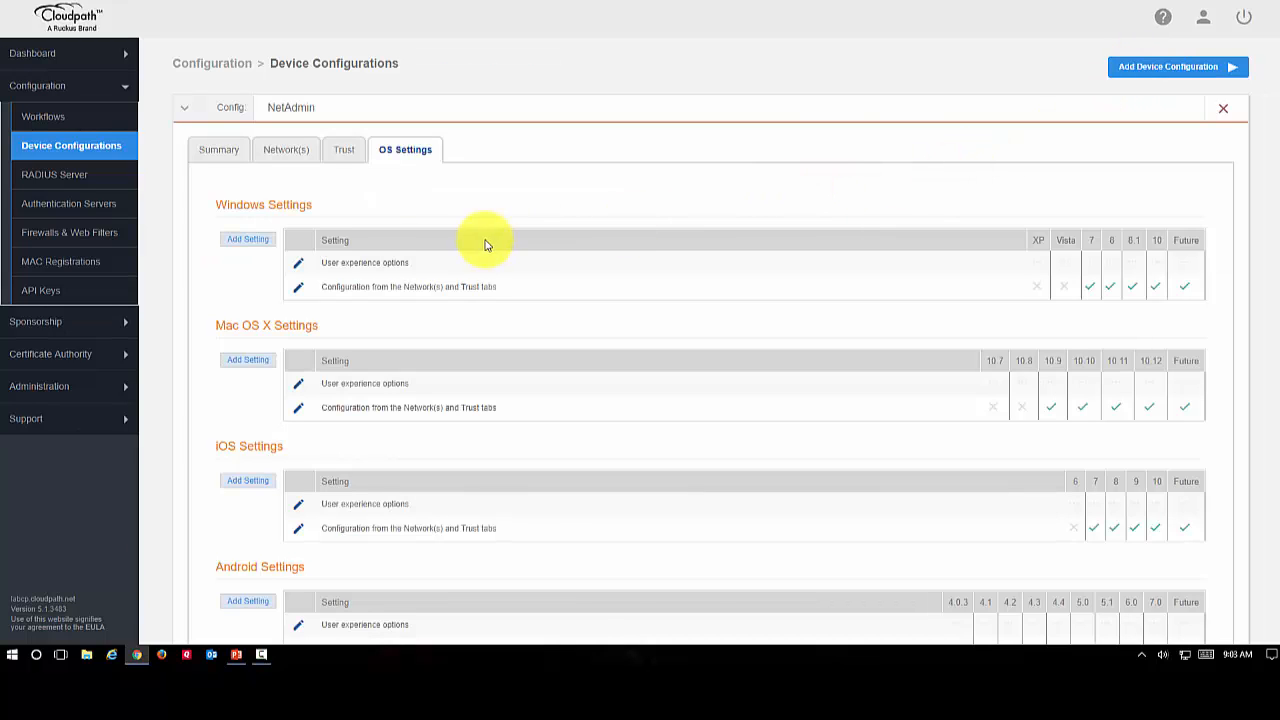
Examine the certificate, NAC, software, proxy and general settings that can be added for Windows, and return to the NetAdmin workflow's enrollment process
click(248, 243)
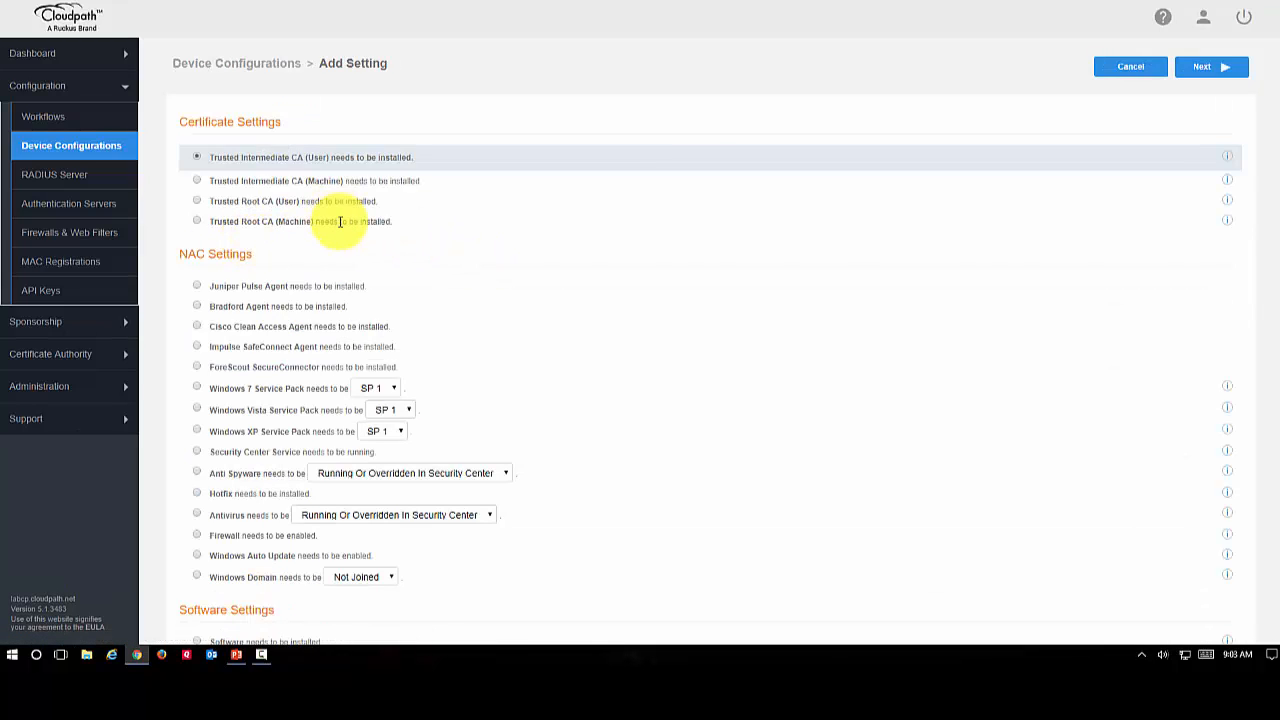
scroll(590, 267, down, 1)
scroll(590, 267, down, 1)
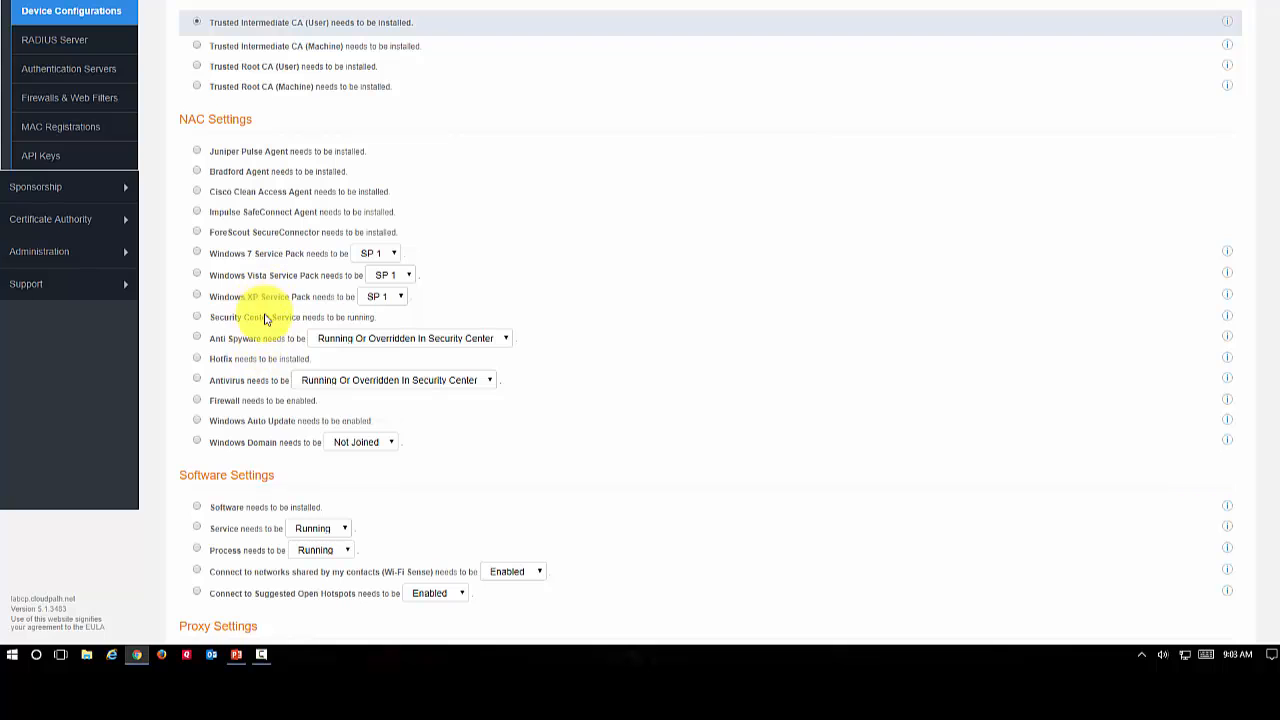
scroll(680, 417, down, 1)
scroll(686, 422, down, 1)
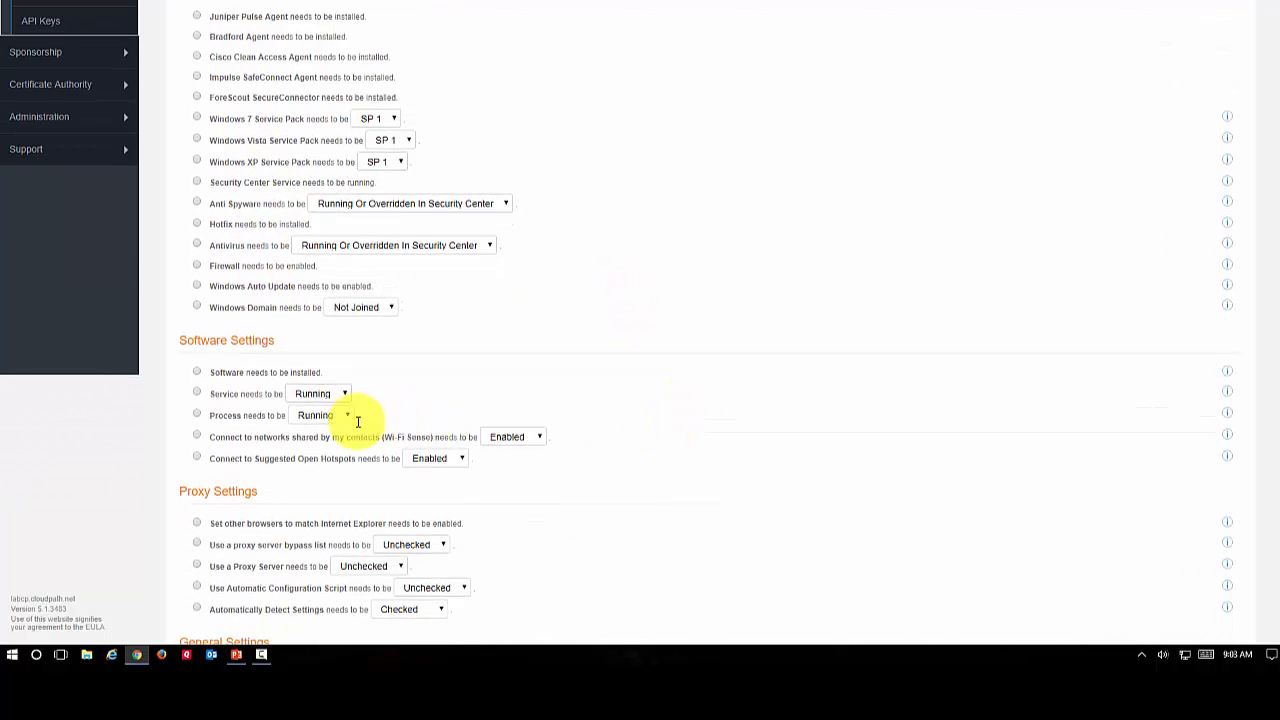
scroll(818, 553, down, 3)
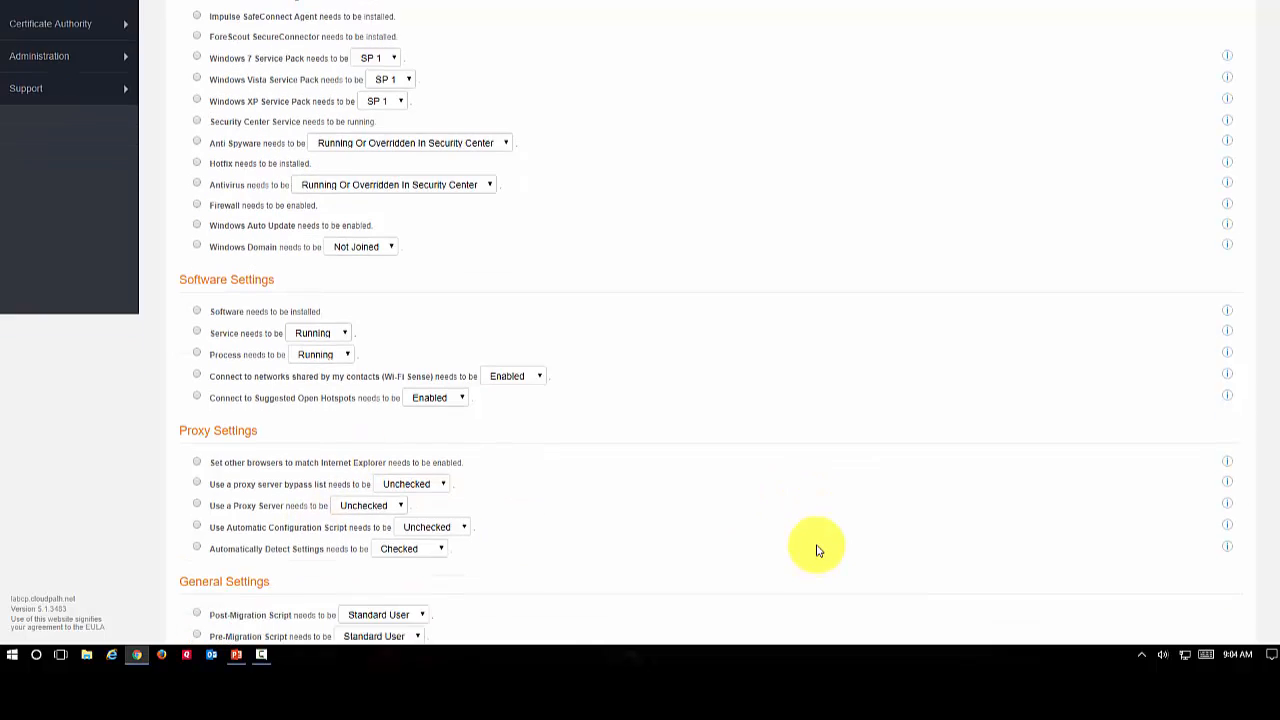
scroll(818, 549, down, 2)
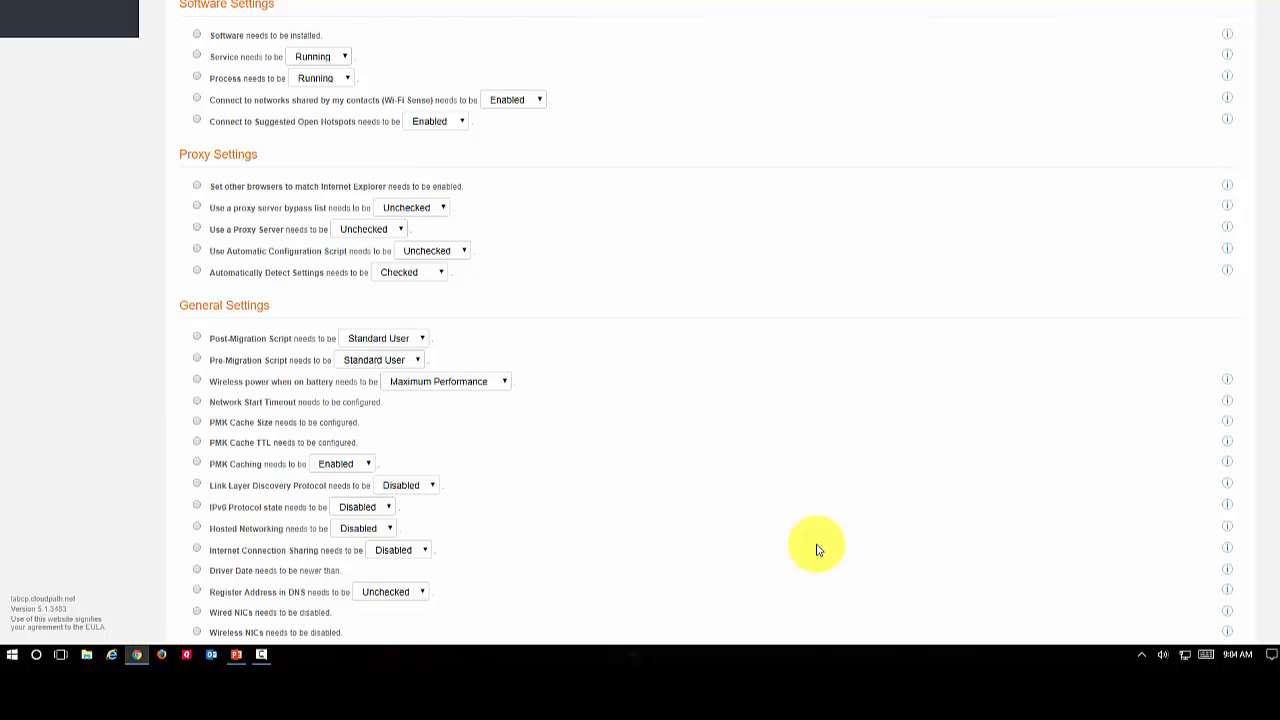
scroll(816, 549, down, 1)
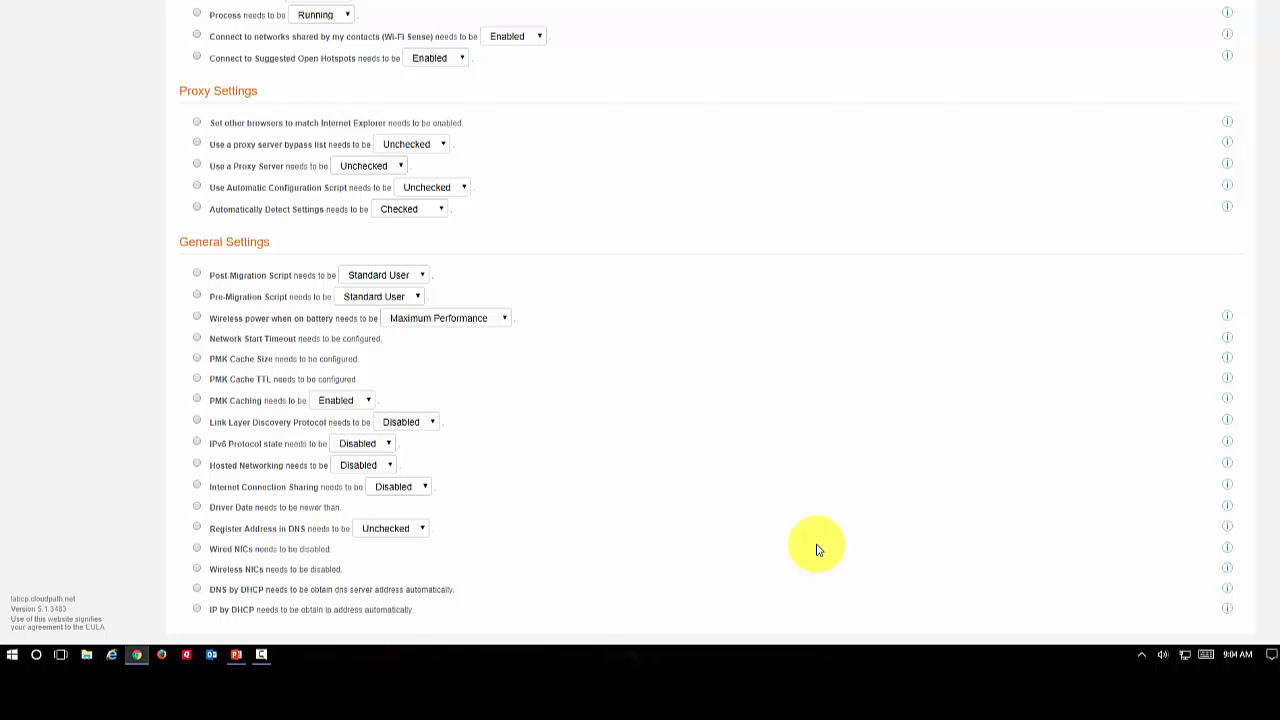
scroll(816, 549, up, 10)
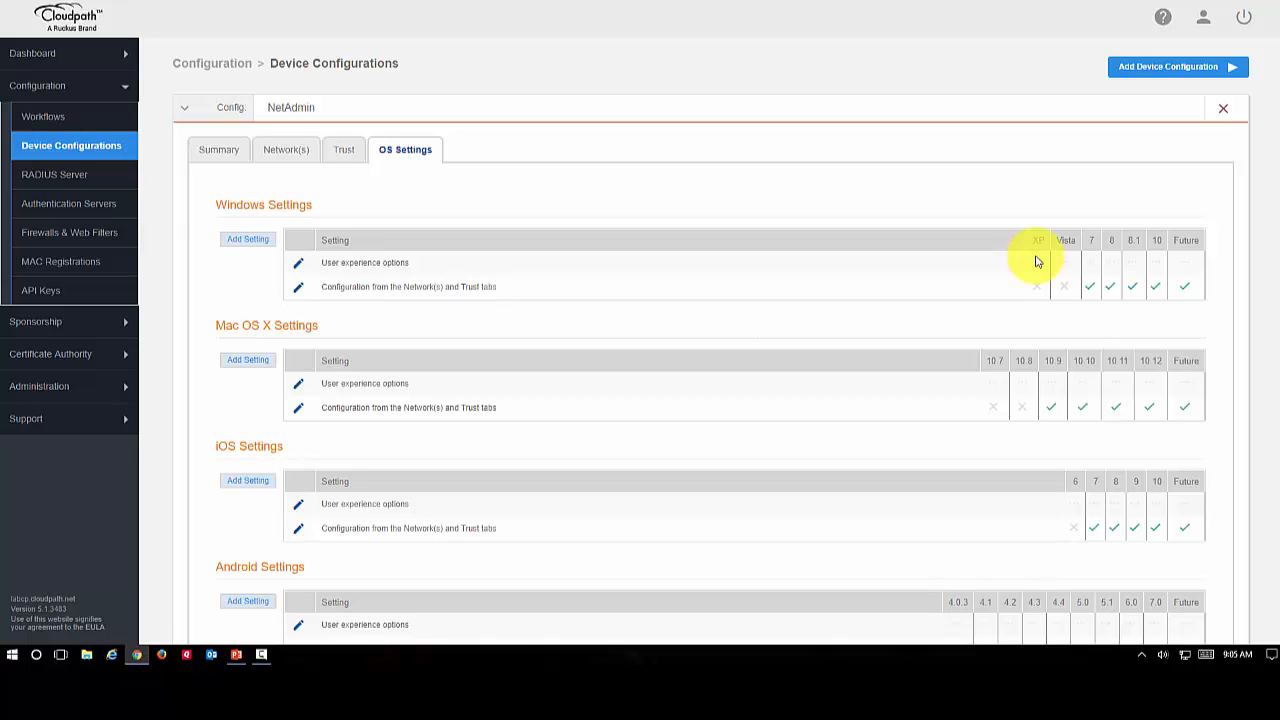
click(226, 157)
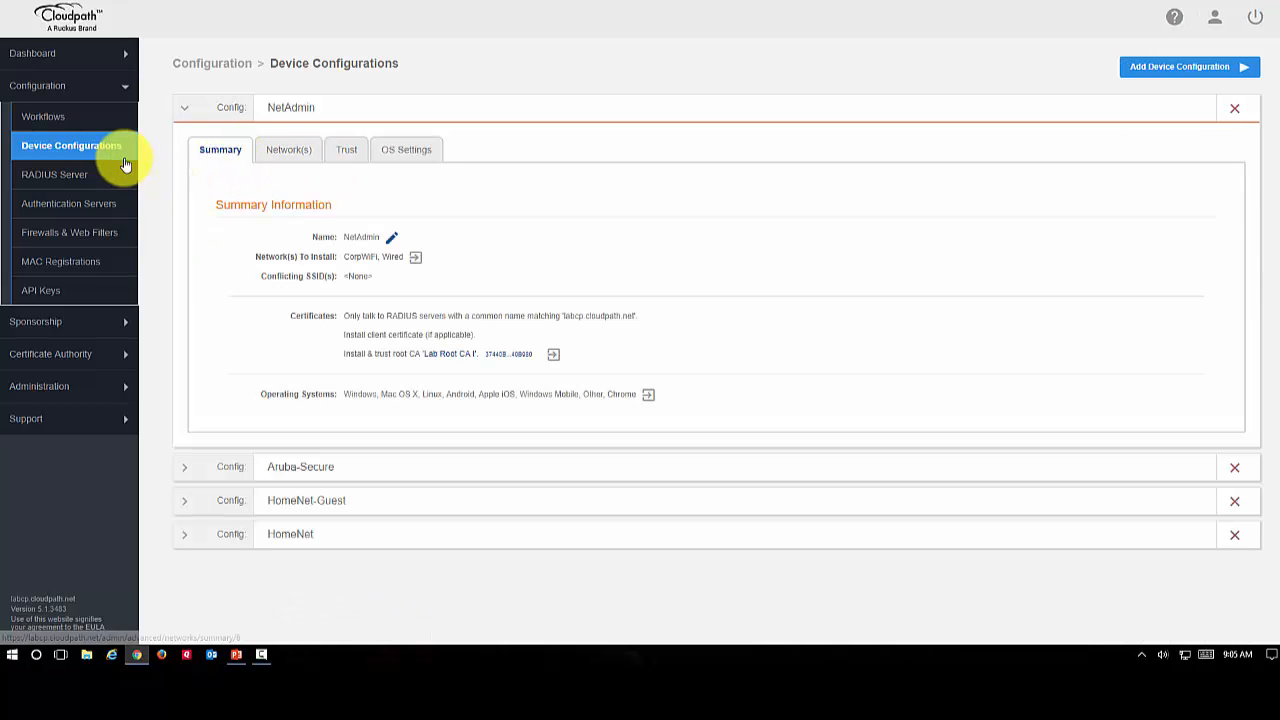
click(50, 116)
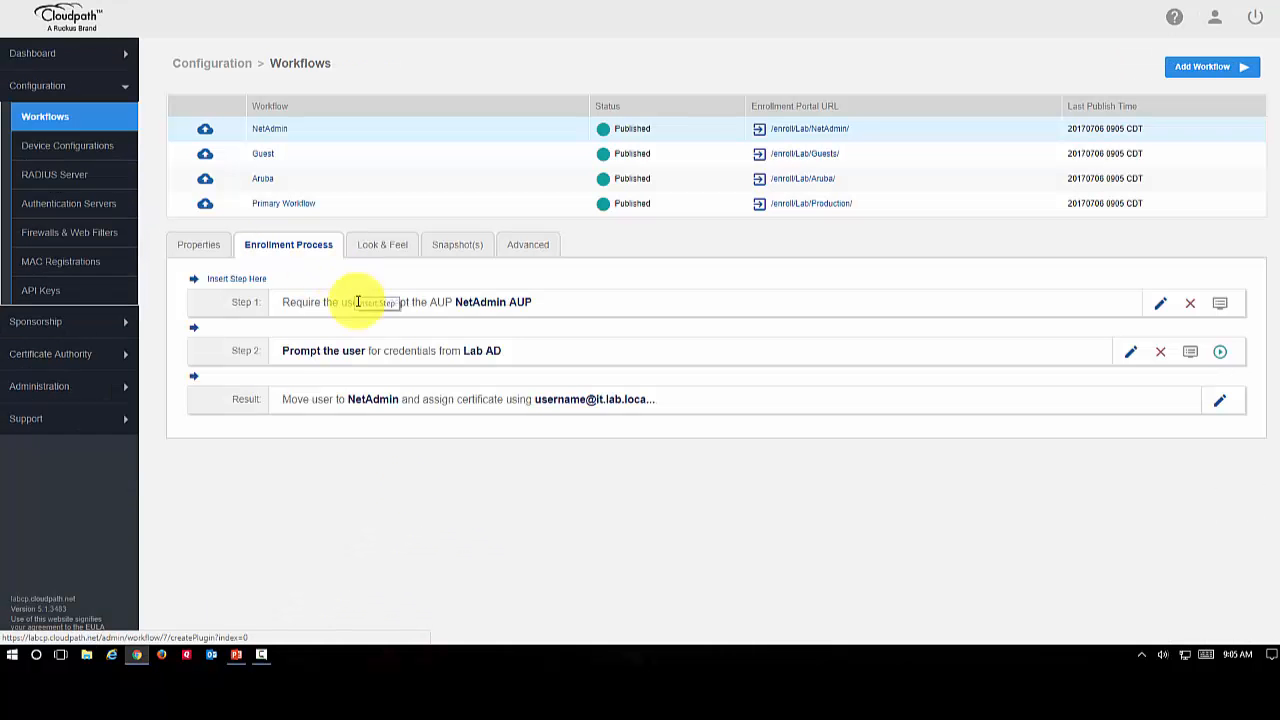